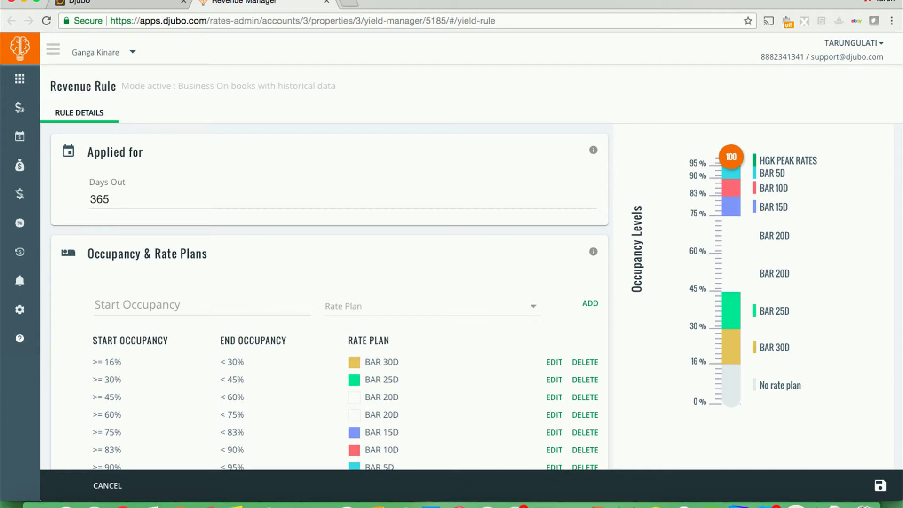
- Examine the Pre-booking report and its filter options in the Insight app, and return to the Revenue Manager
key(ctrl+shift+Tab)
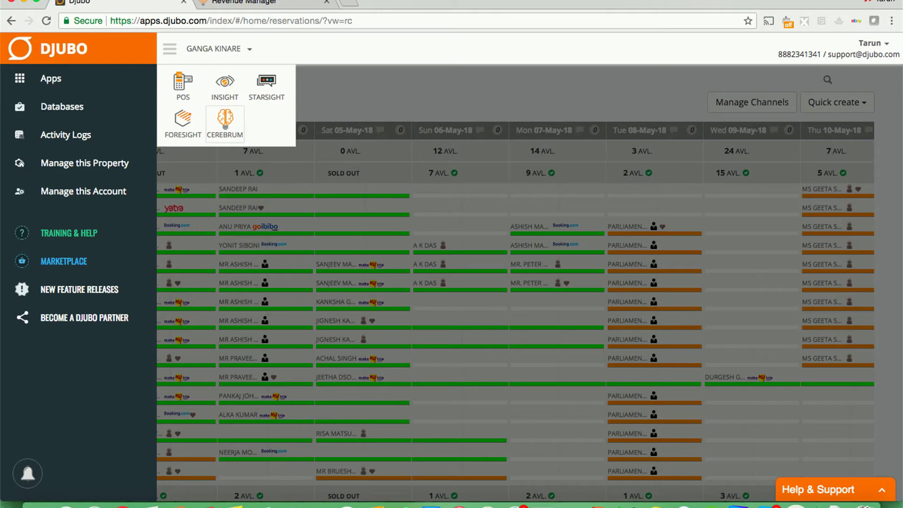
click(50, 78)
click(184, 122)
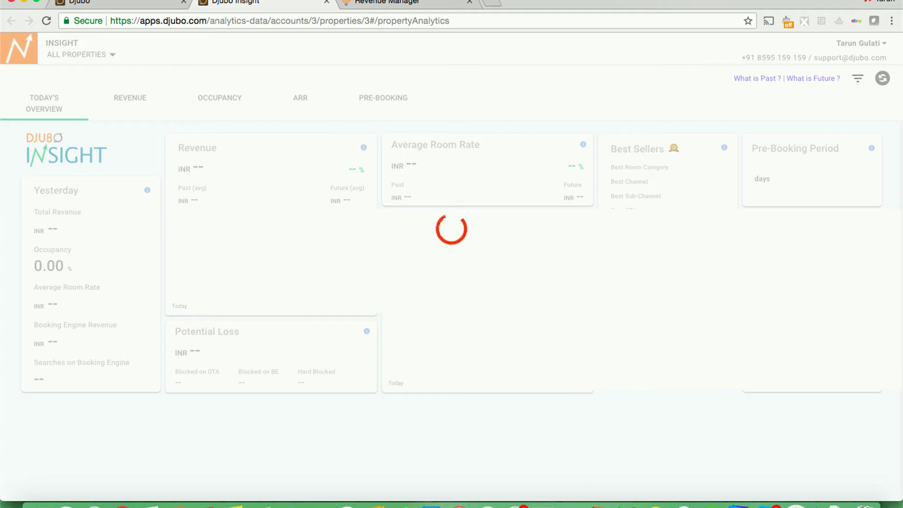
click(388, 103)
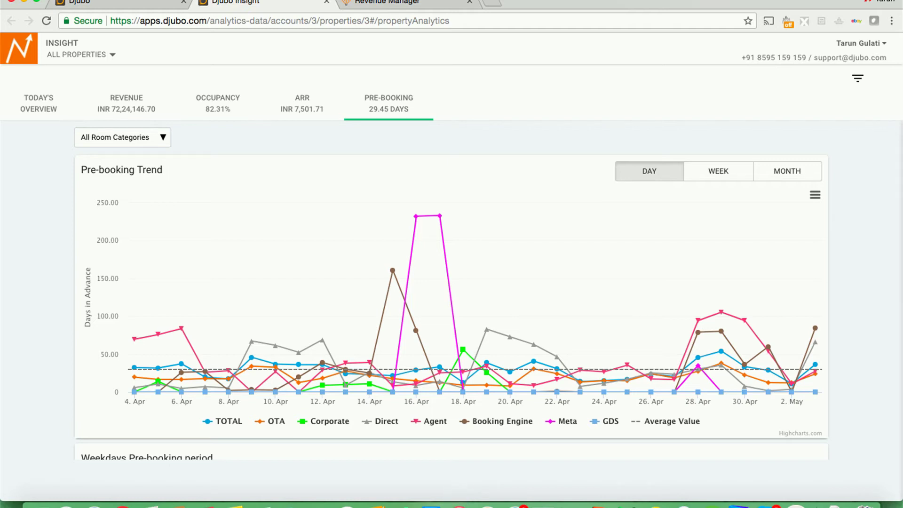
click(857, 78)
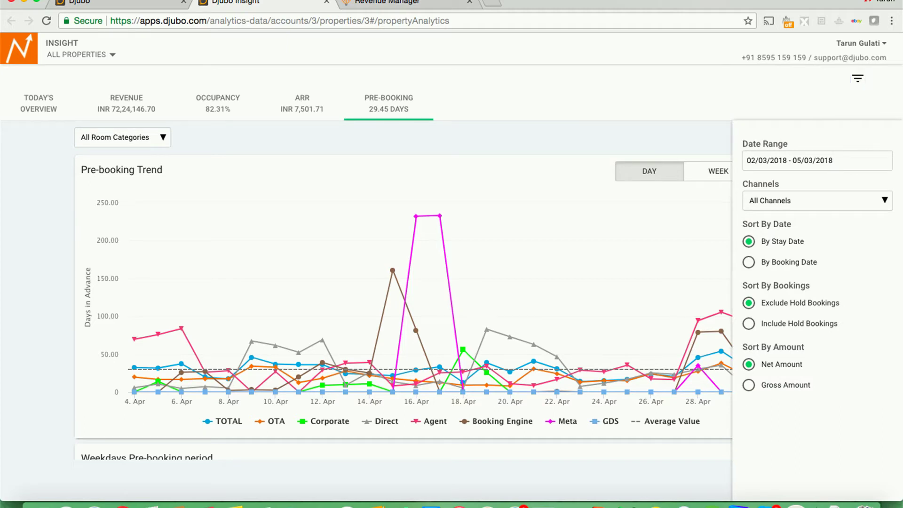
click(857, 78)
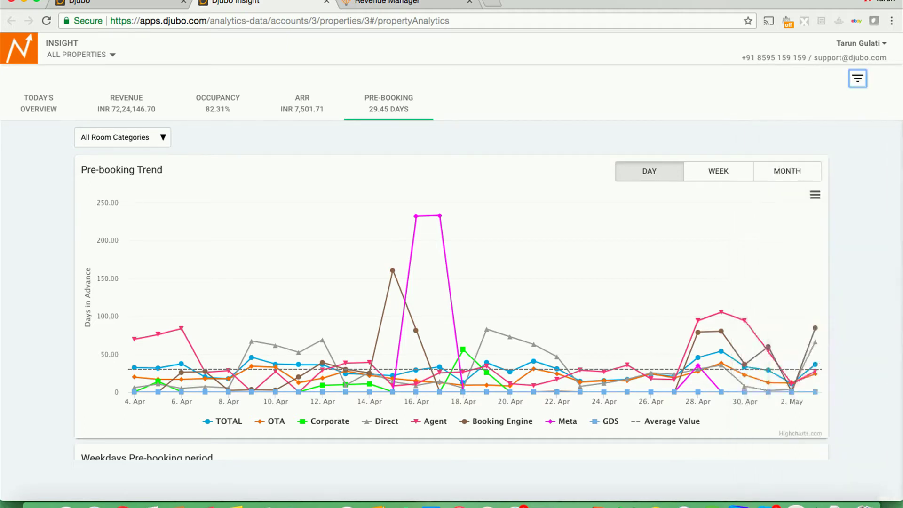
click(414, 2)
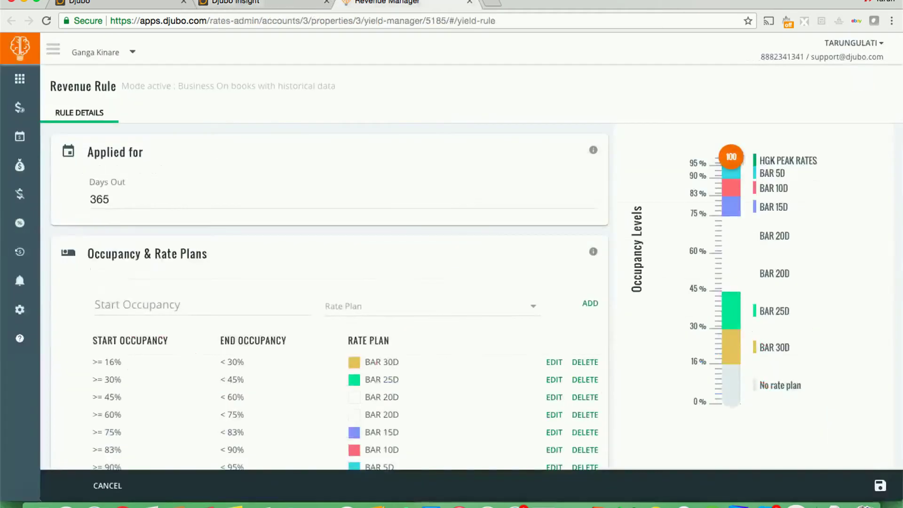
- Set the revenue rule's Days Out to 30
click(110, 200)
double_click(101, 200)
text(30)
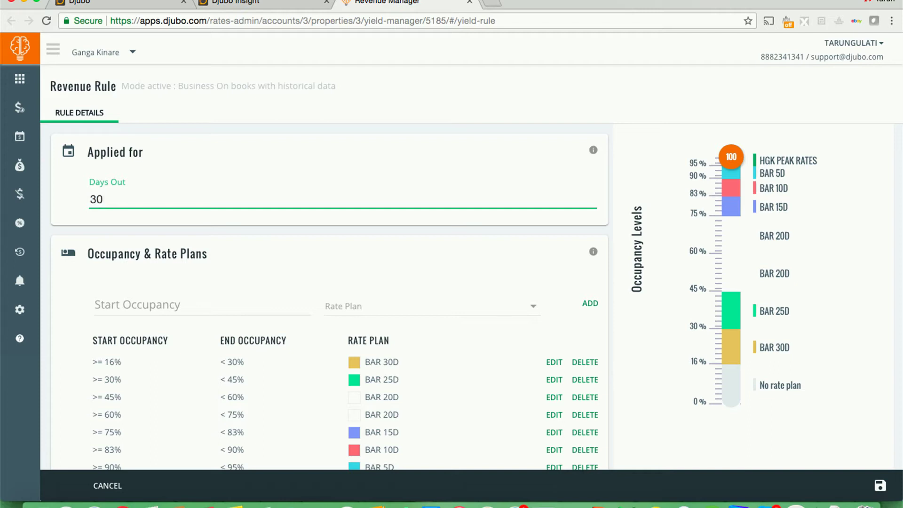
key(Tab)
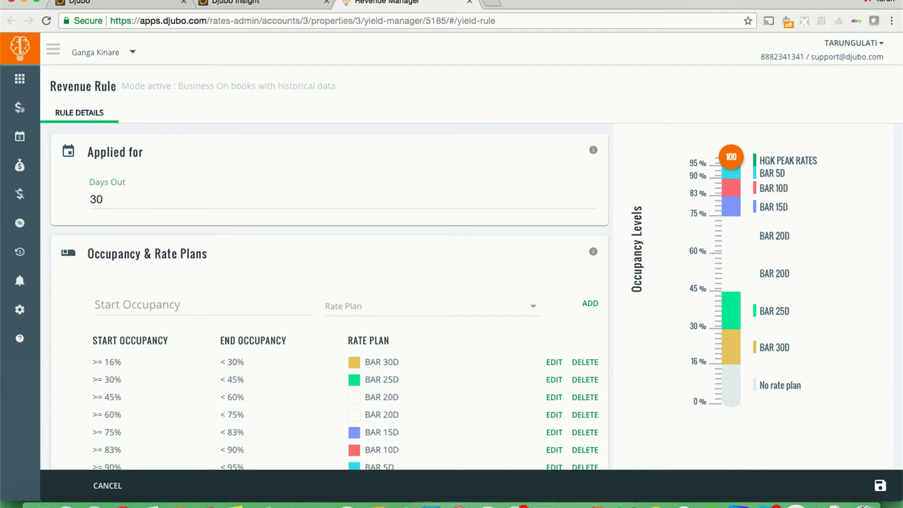
- Set the revenue rule's Days Out to 90
double_click(97, 200)
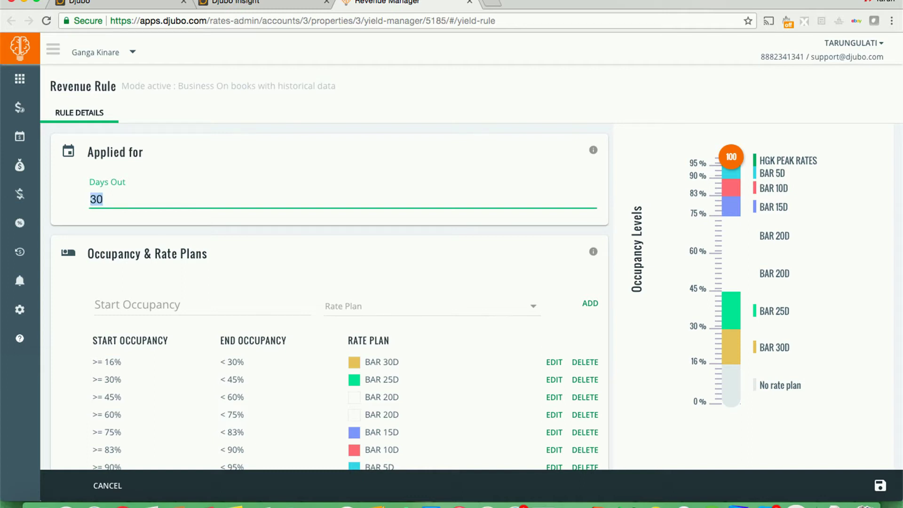
text(90)
key(Tab)
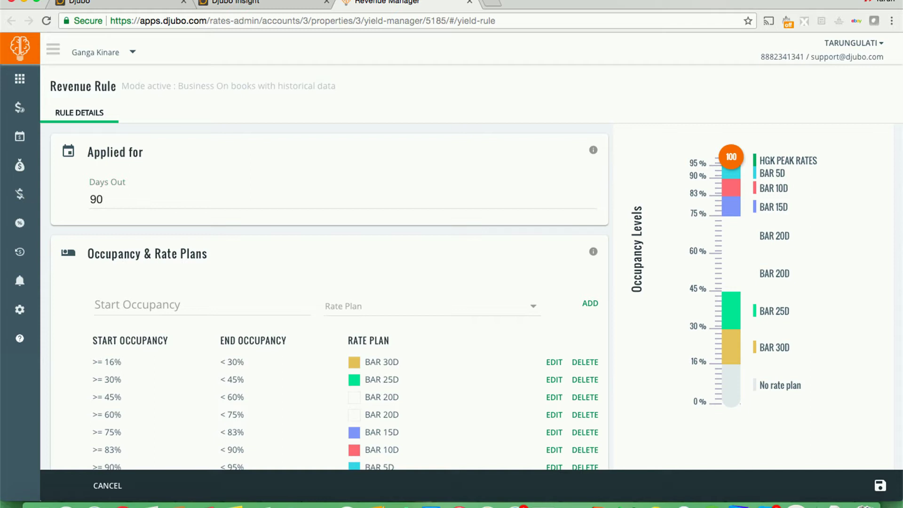
- Check which channels the Insight Pre-booking report can be filtered by, and return to the Revenue Manager
key(ctrl+shift+Tab)
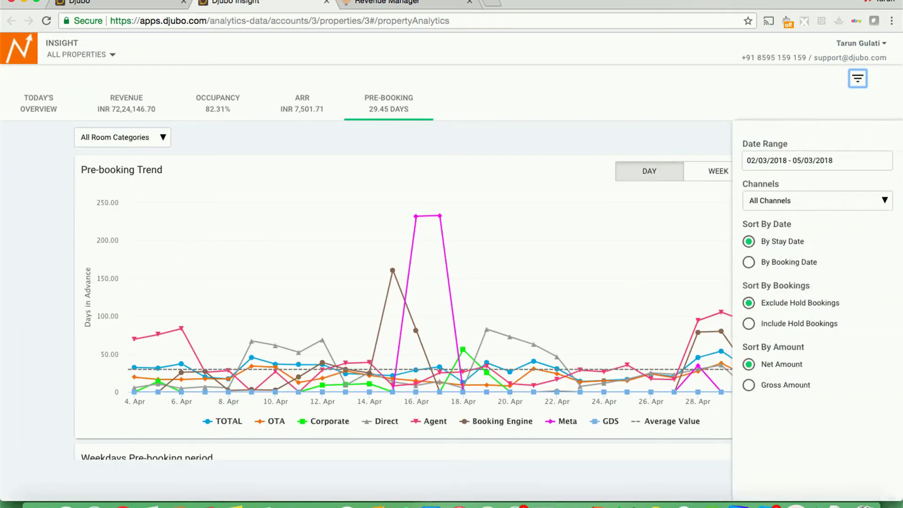
click(817, 200)
mouse_move(789, 262)
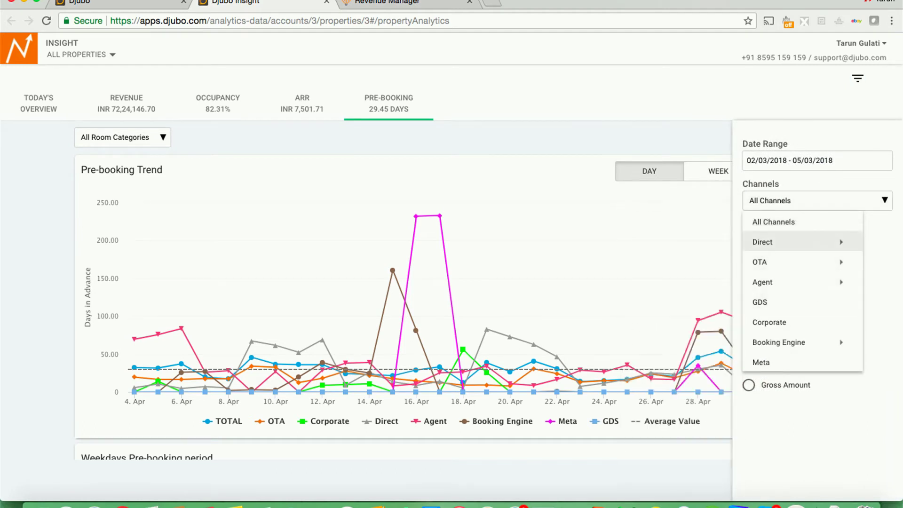
key(Escape)
click(858, 78)
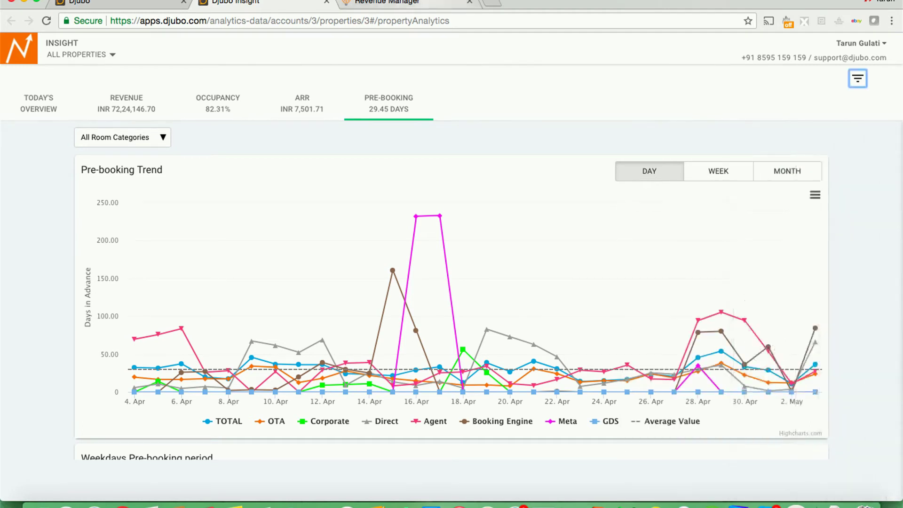
key(ctrl+Tab)
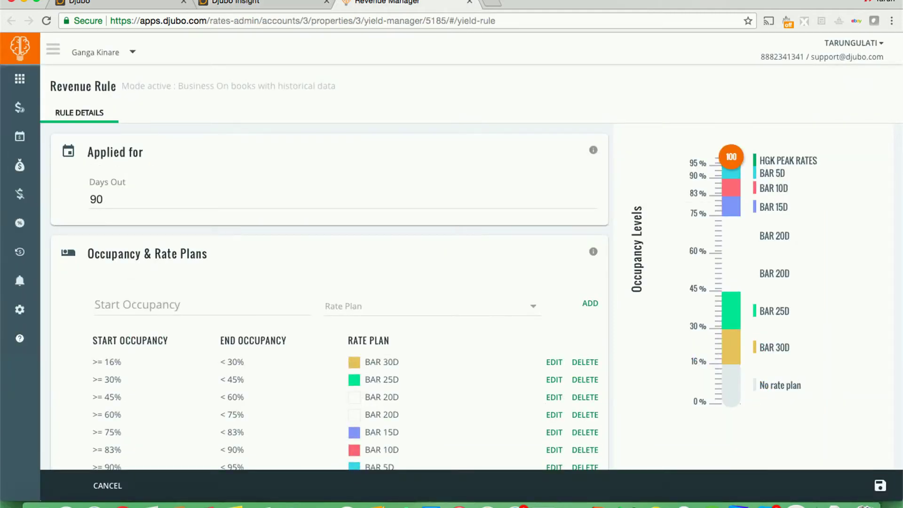
- Add an occupancy level starting at 15% with the BAR 40D rate plan to the revenue rule
scroll(329, 296, down, 3)
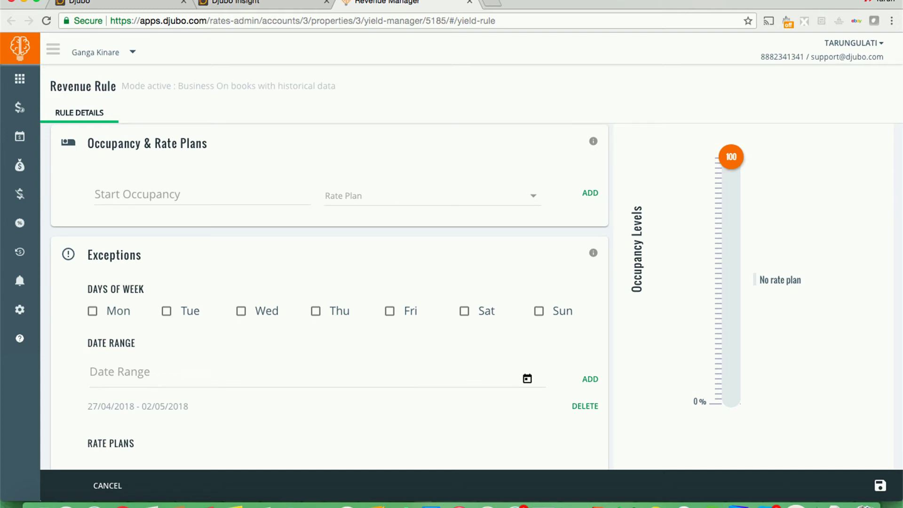
click(137, 195)
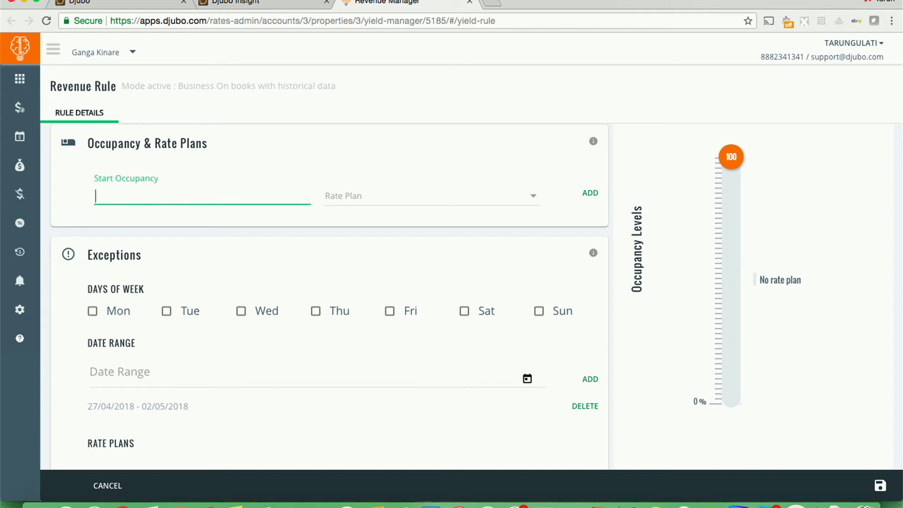
text(20)
key(BackSpace)
key(BackSpace)
text(16)
key(BackSpace)
text(5)
click(431, 195)
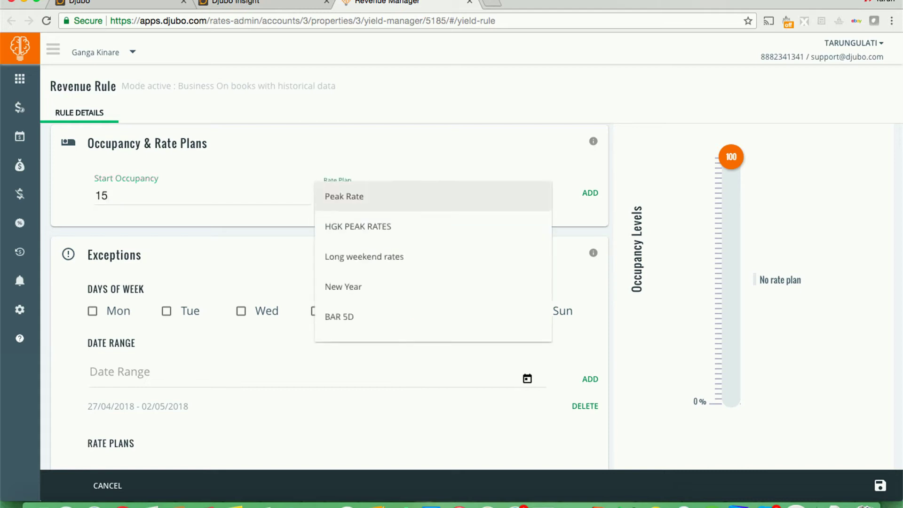
scroll(432, 231, down, 3)
scroll(433, 296, down, 3)
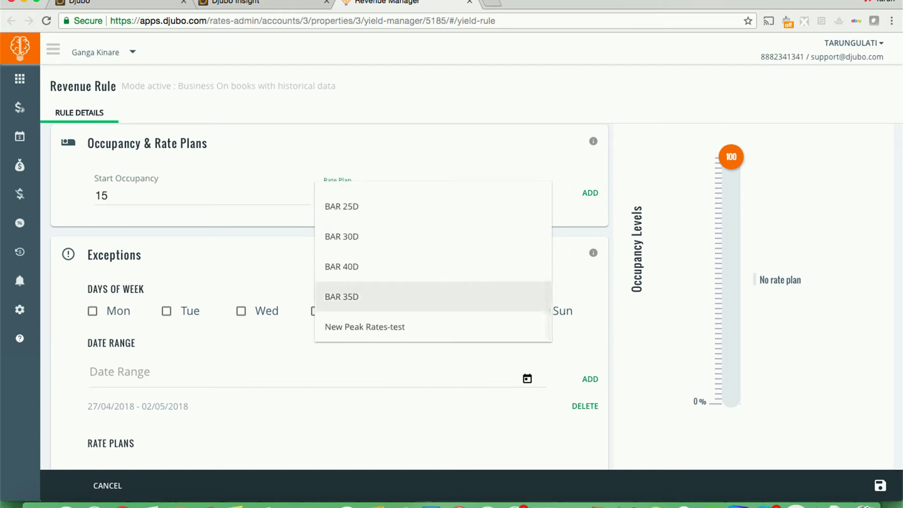
click(341, 266)
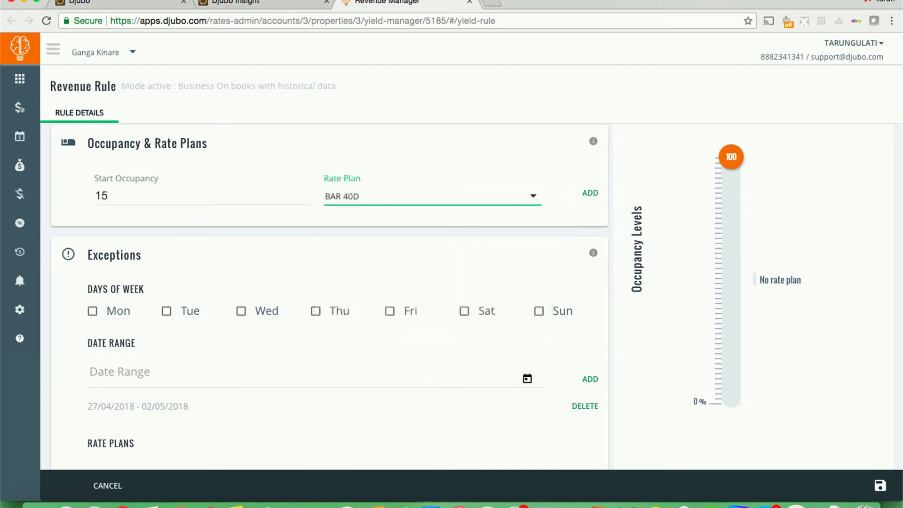
click(590, 193)
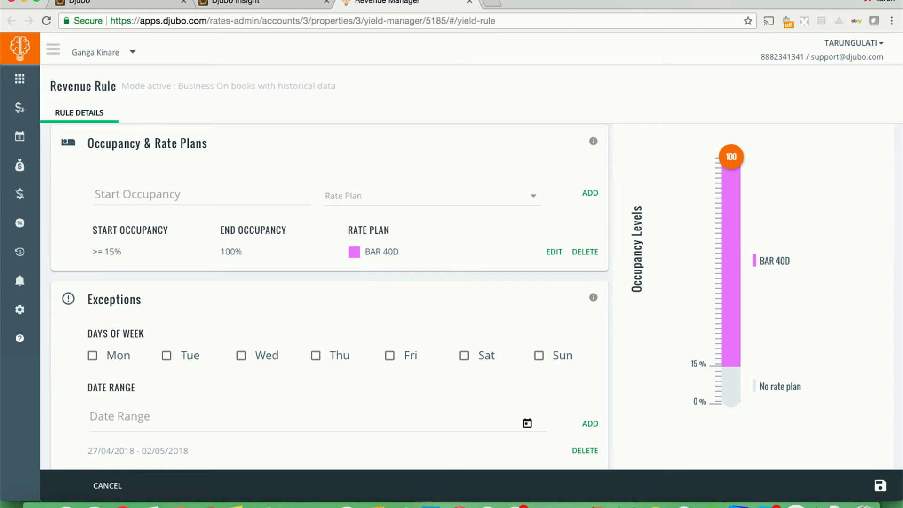
- Add an occupancy level starting at 30% with the BAR 35D rate plan
click(202, 196)
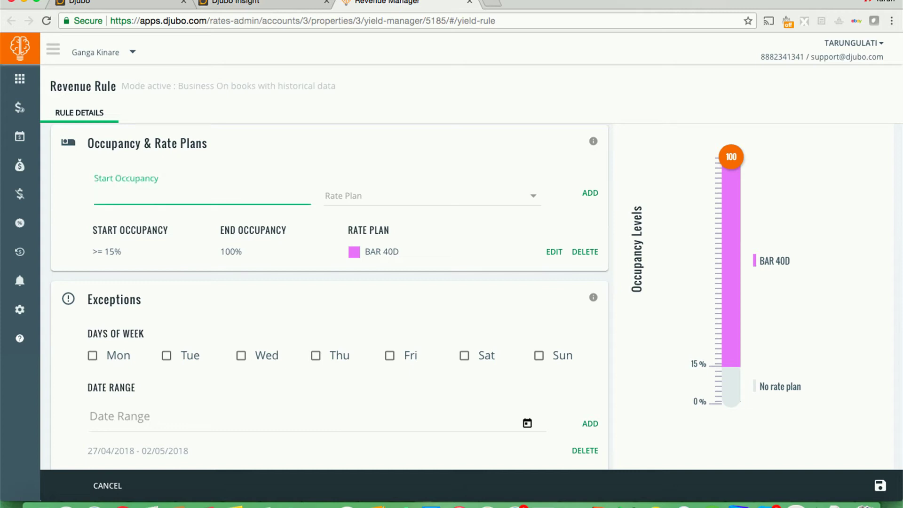
text(30)
click(427, 195)
scroll(433, 271, down, 5)
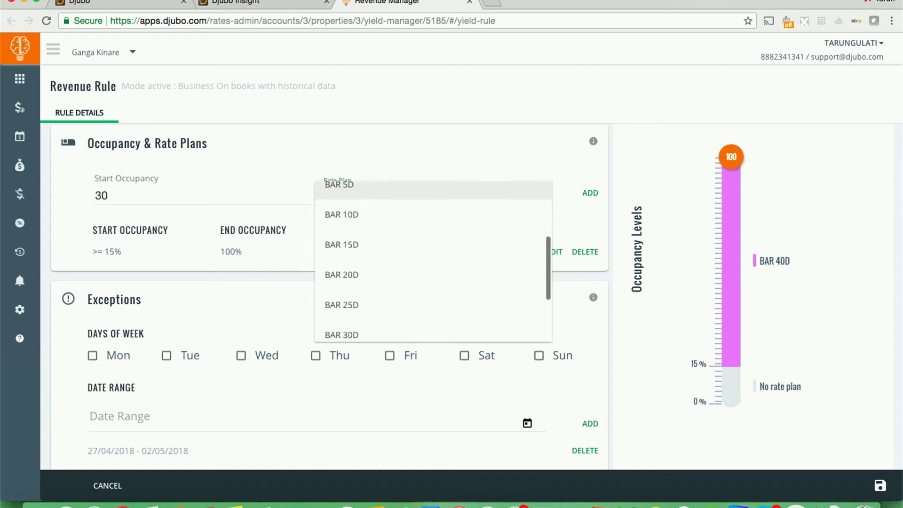
scroll(433, 270, down, 2)
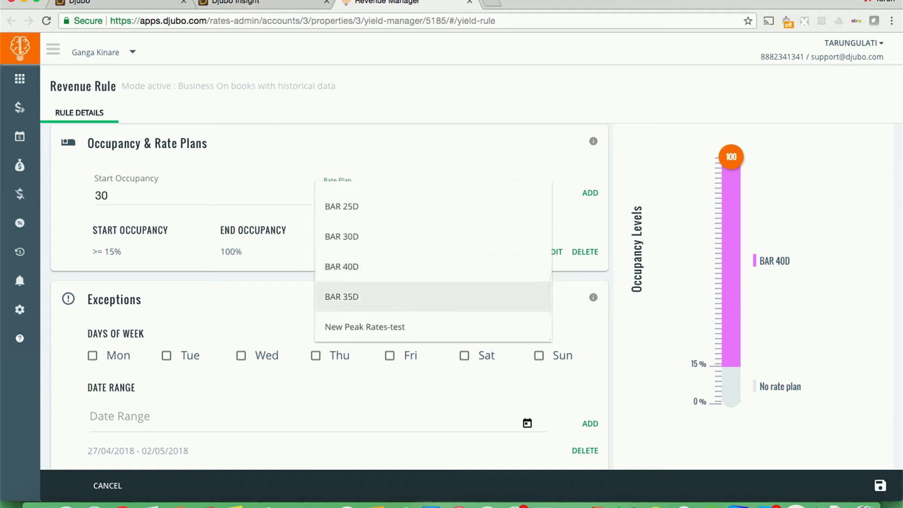
click(433, 296)
click(589, 193)
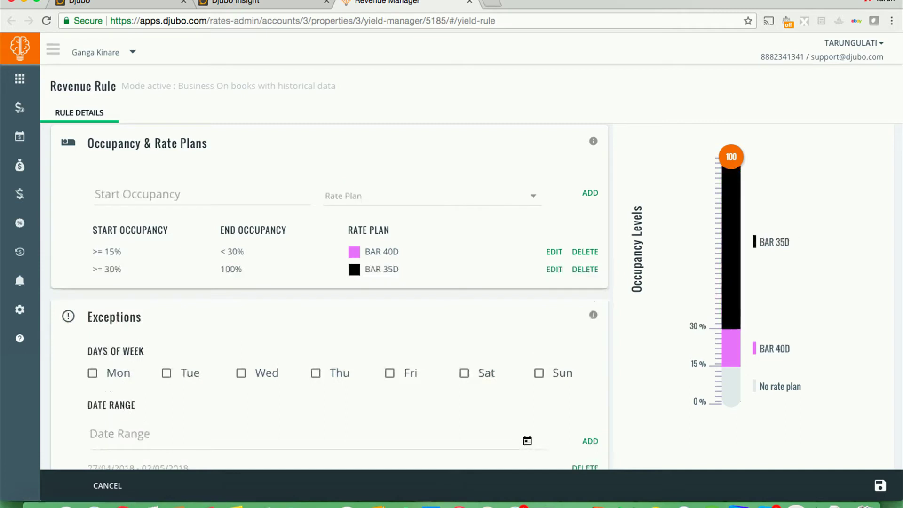
- Add an occupancy level starting at 45% with the BAR 30D rate plan
click(202, 195)
text(45)
click(432, 196)
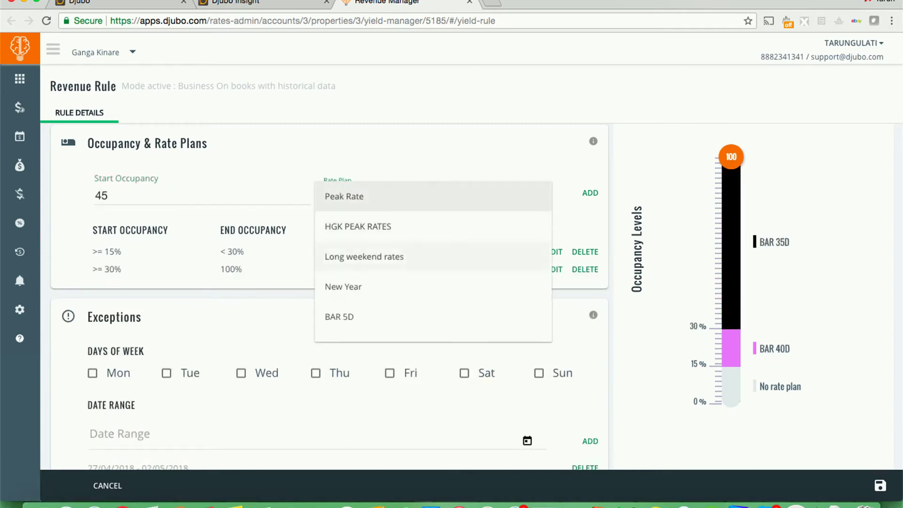
scroll(432, 244, down, 2)
scroll(432, 258, down, 4)
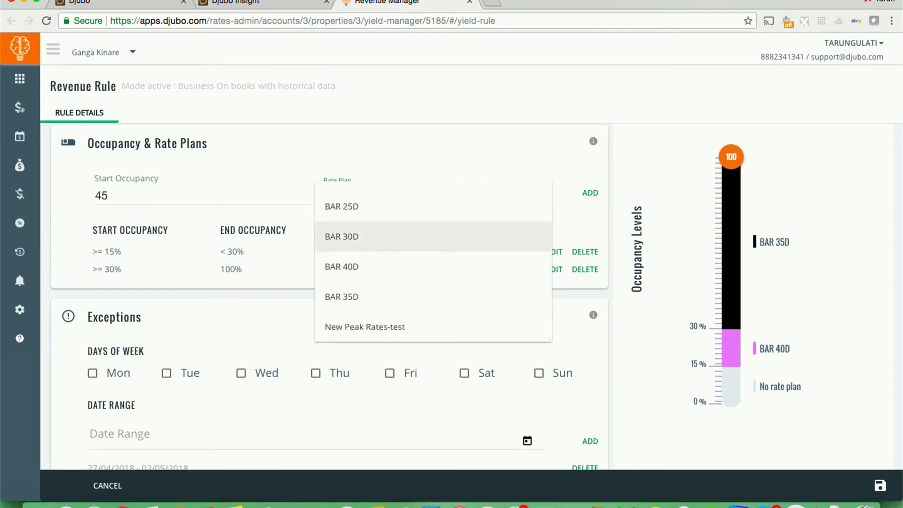
click(341, 236)
click(589, 193)
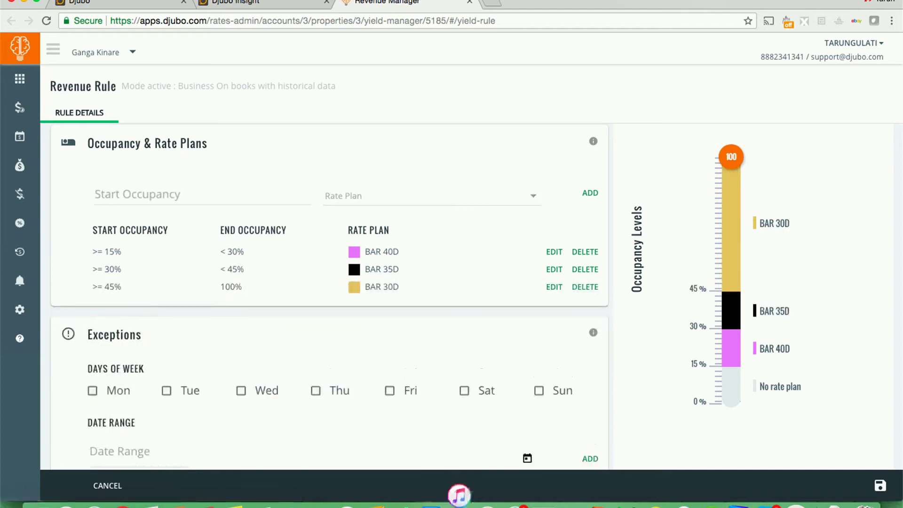
- Add an occupancy level starting at 60% with the BAR 20D rate plan
click(183, 194)
text(60)
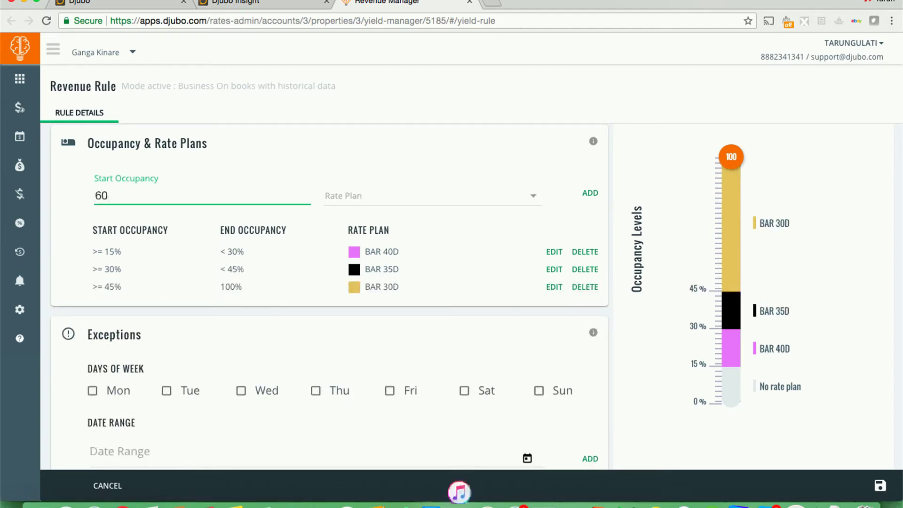
click(432, 196)
scroll(432, 244, down, 5)
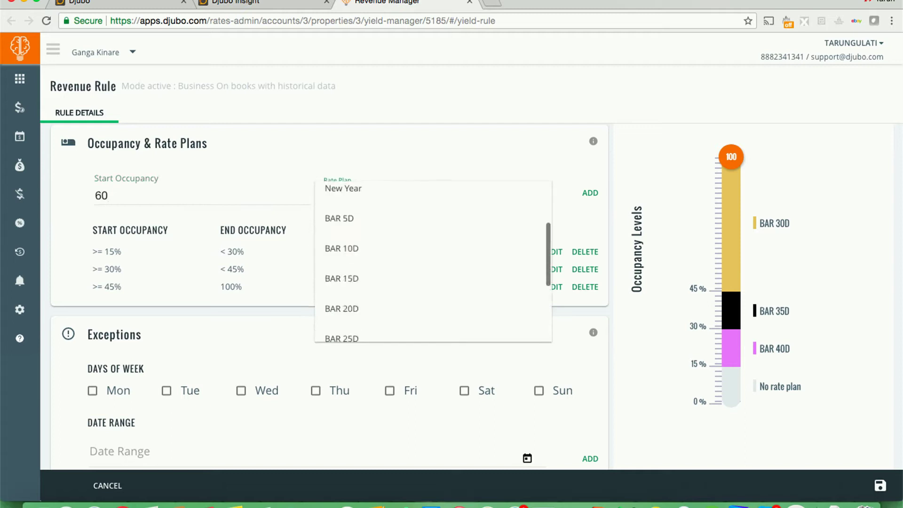
scroll(433, 259, down, 3)
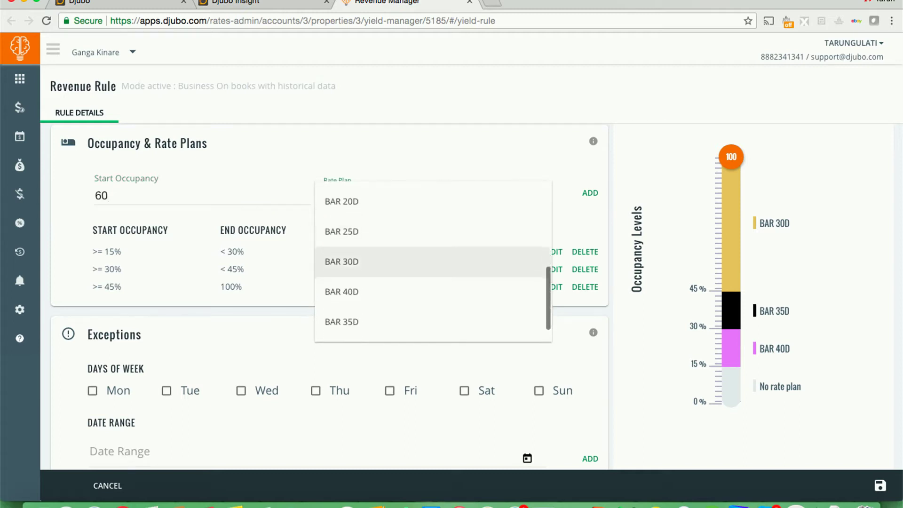
scroll(432, 233, up, 3)
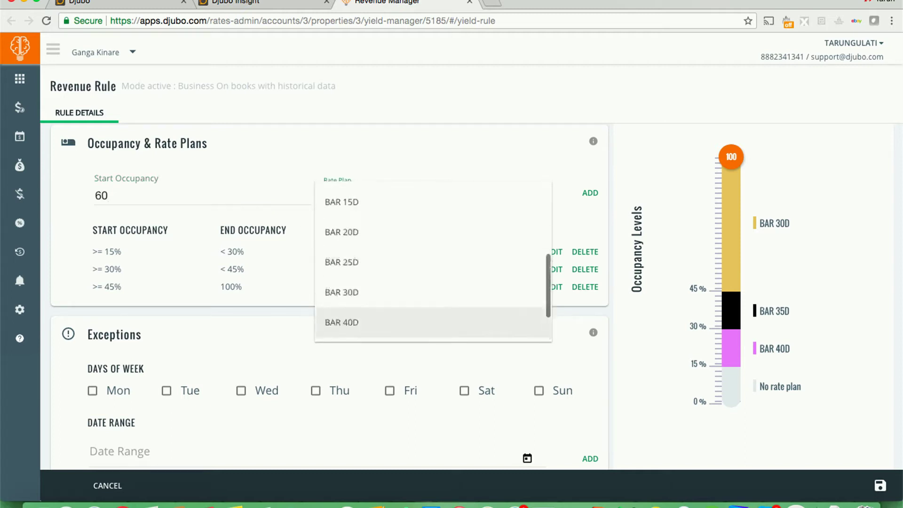
click(432, 232)
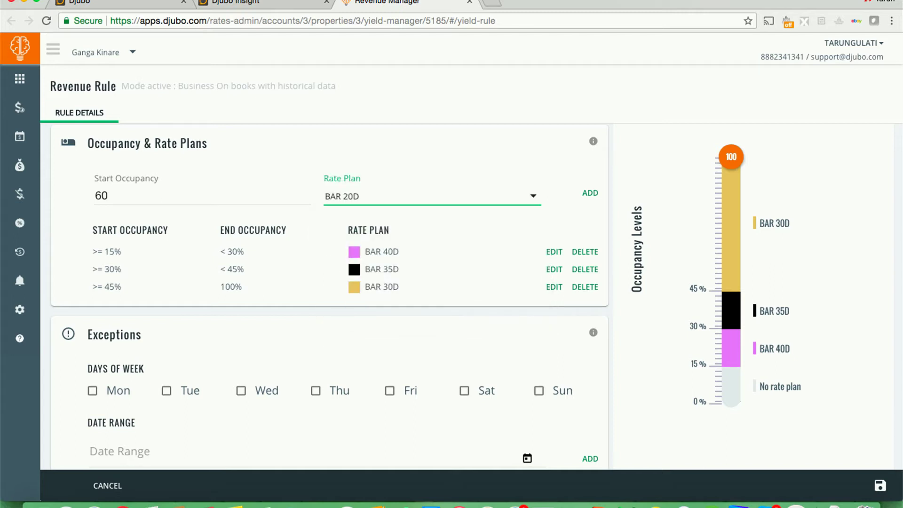
click(589, 193)
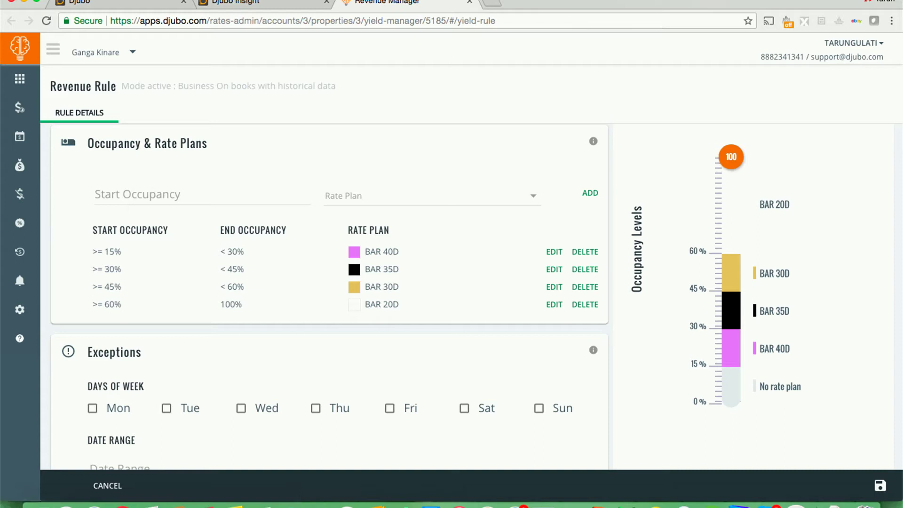
- Add an occupancy level starting at 80% with the BAR 15D rate plan
click(202, 194)
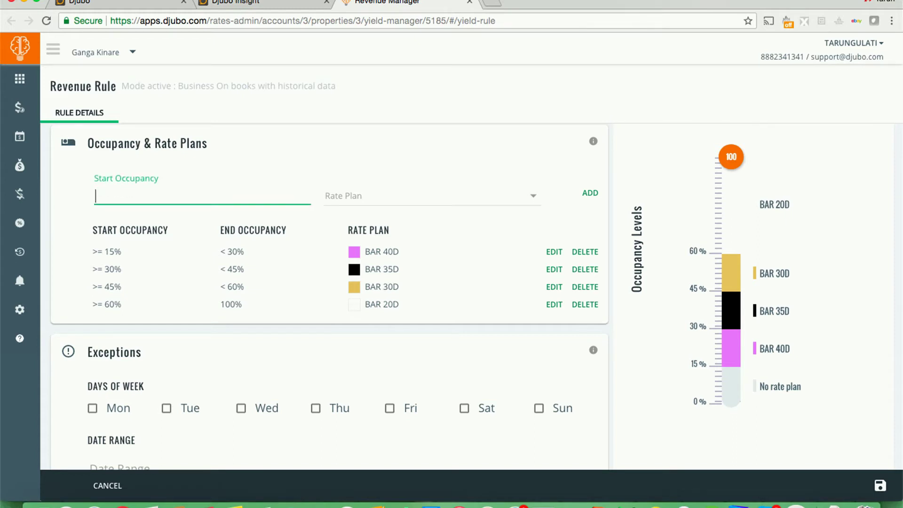
text(80)
click(424, 196)
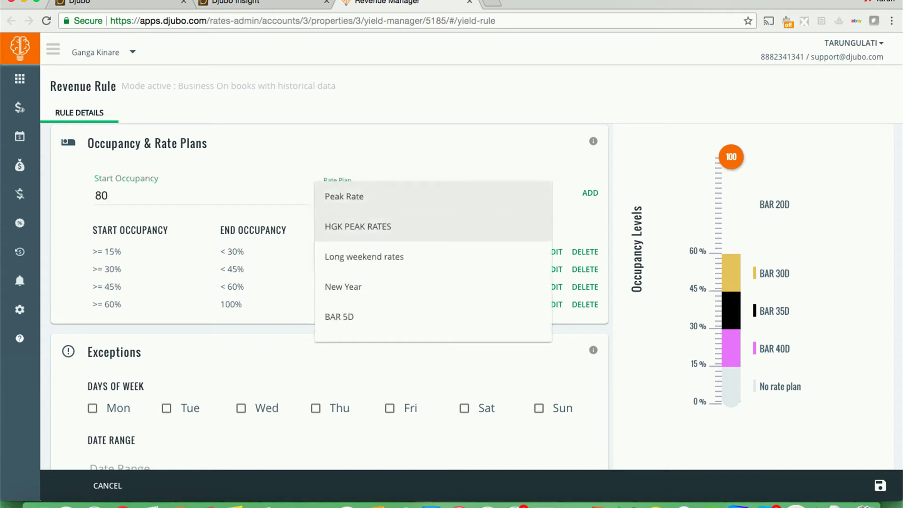
scroll(423, 278, down, 3)
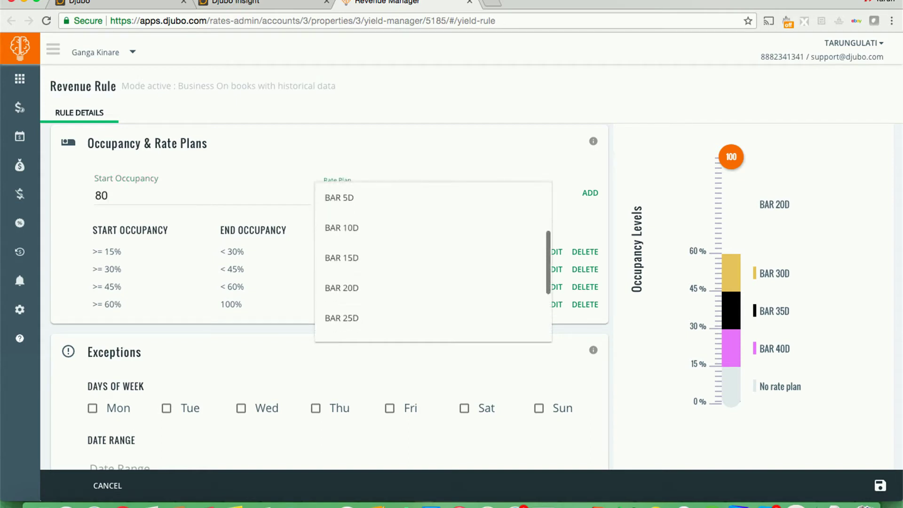
scroll(423, 272, down, 1)
scroll(423, 287, up, 1)
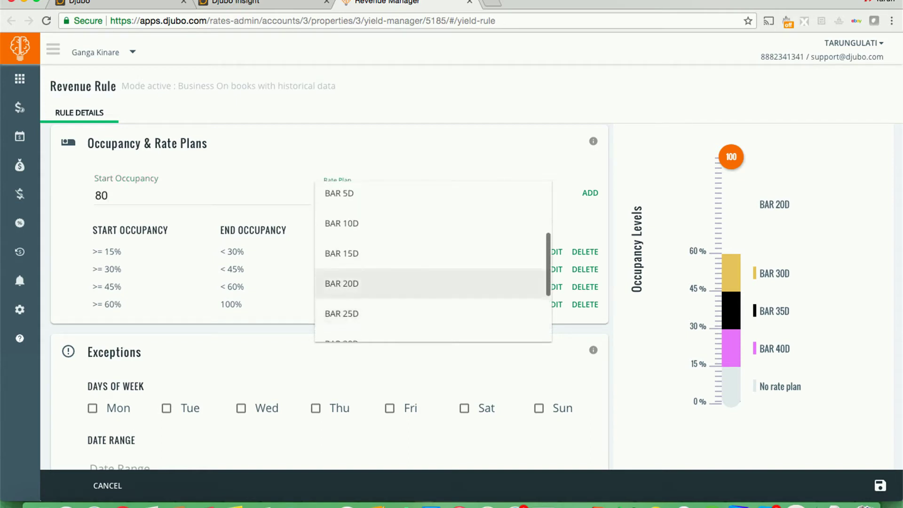
click(423, 253)
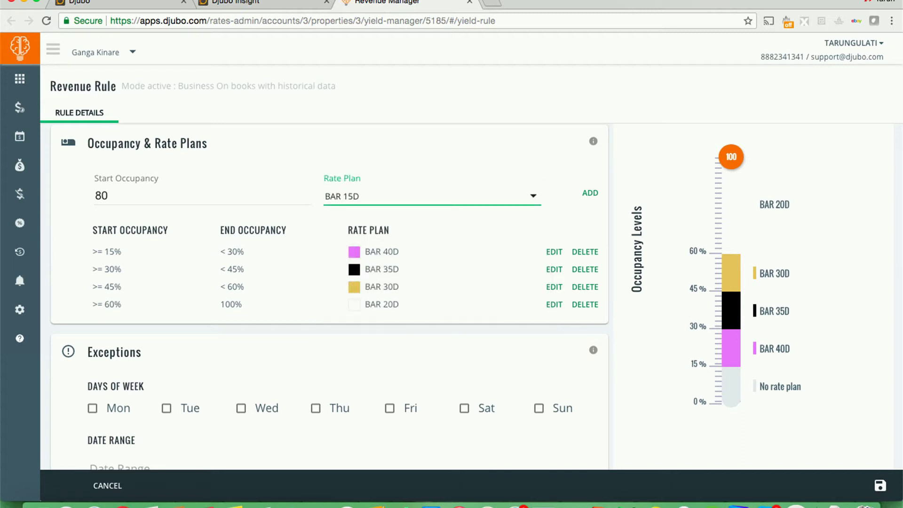
click(589, 193)
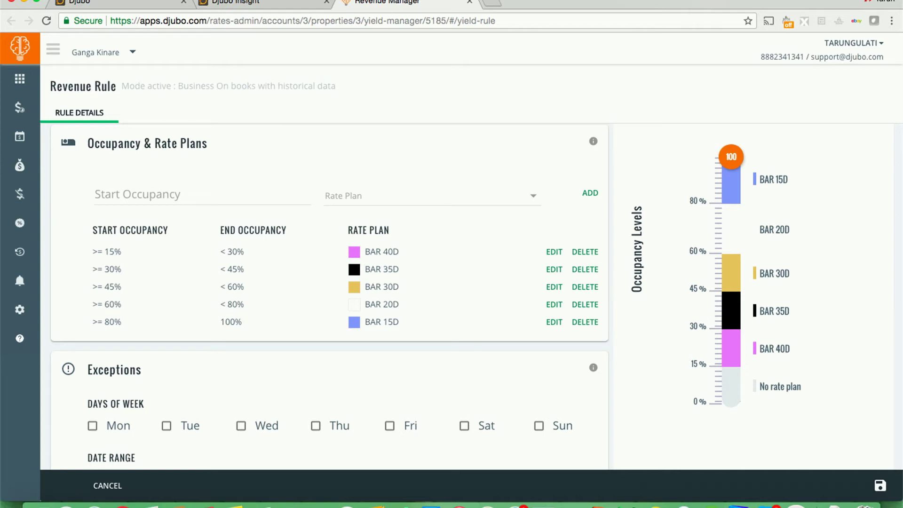
- Open the property's Best Available Rates settings and review the Peak Rate plan's room rates, returning to the rate plan list
scroll(329, 296, down, 3)
scroll(329, 296, up, 3)
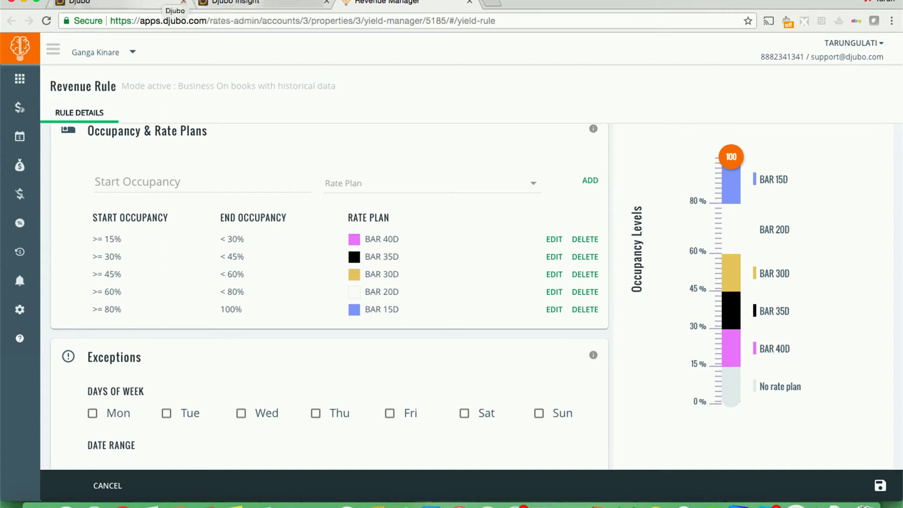
click(141, 4)
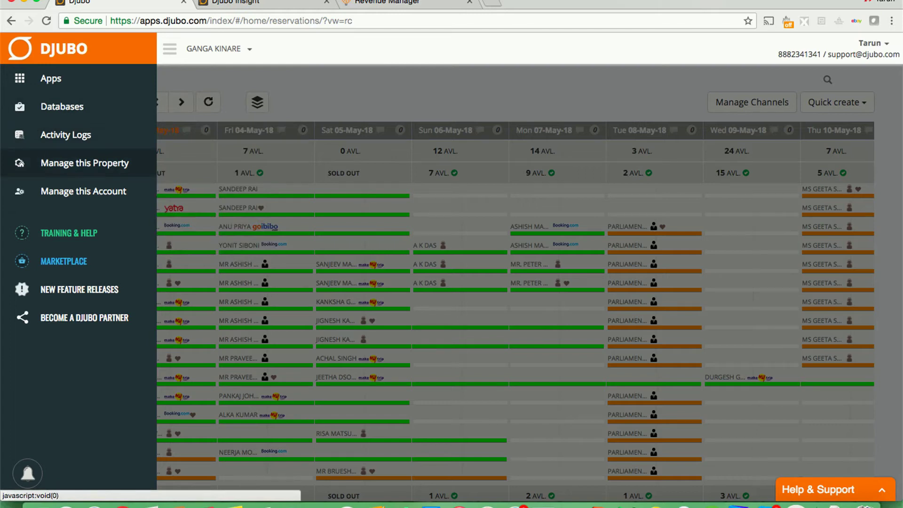
click(85, 162)
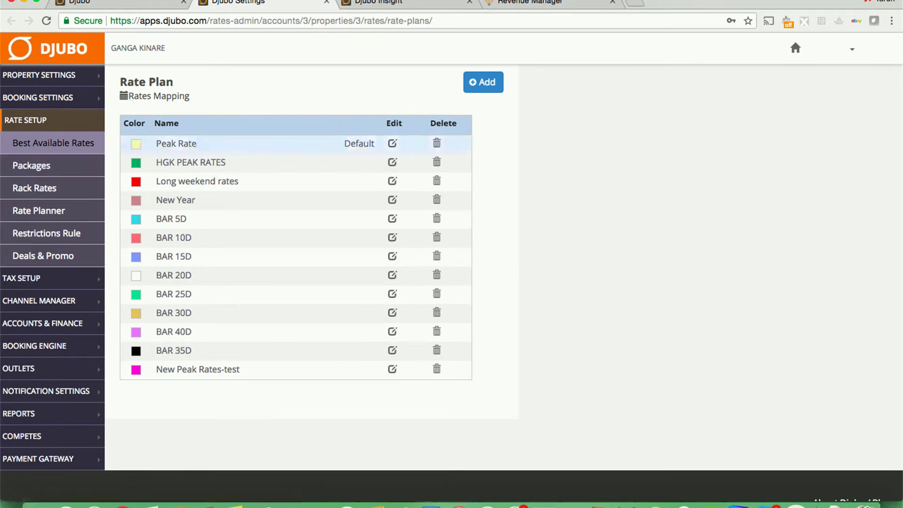
click(393, 143)
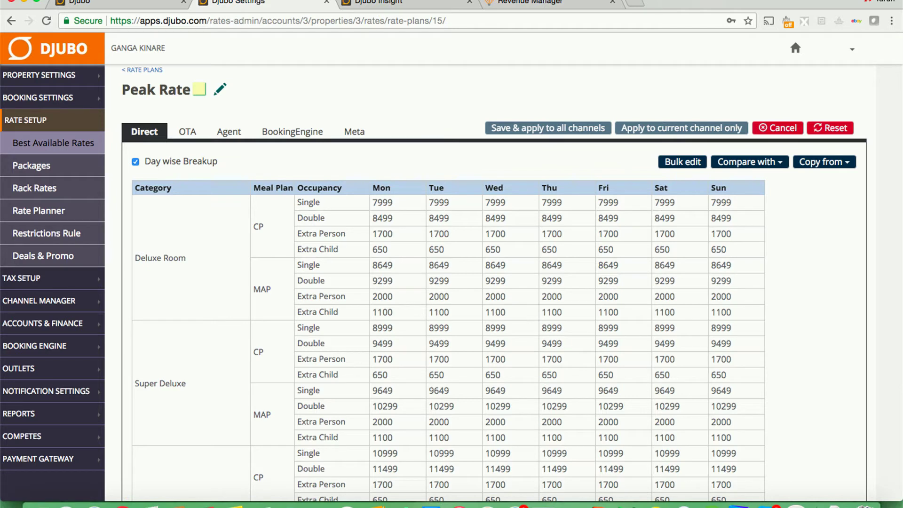
click(142, 70)
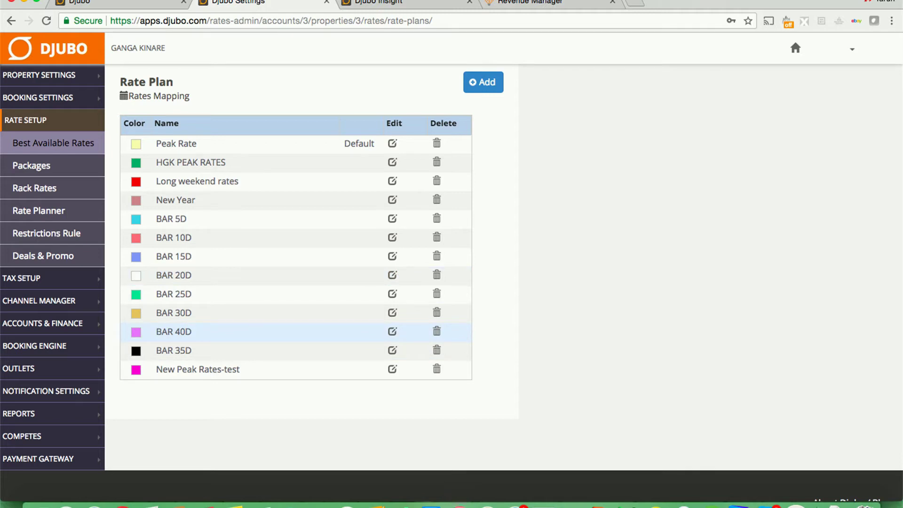
- Rename the "Long weekend rates" rate plan to BAR2D and return to the rate plan list
click(392, 181)
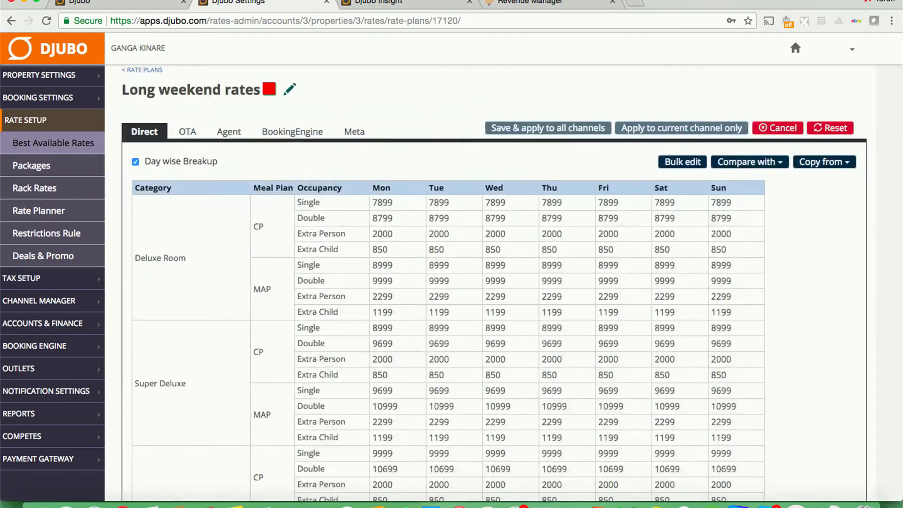
click(290, 90)
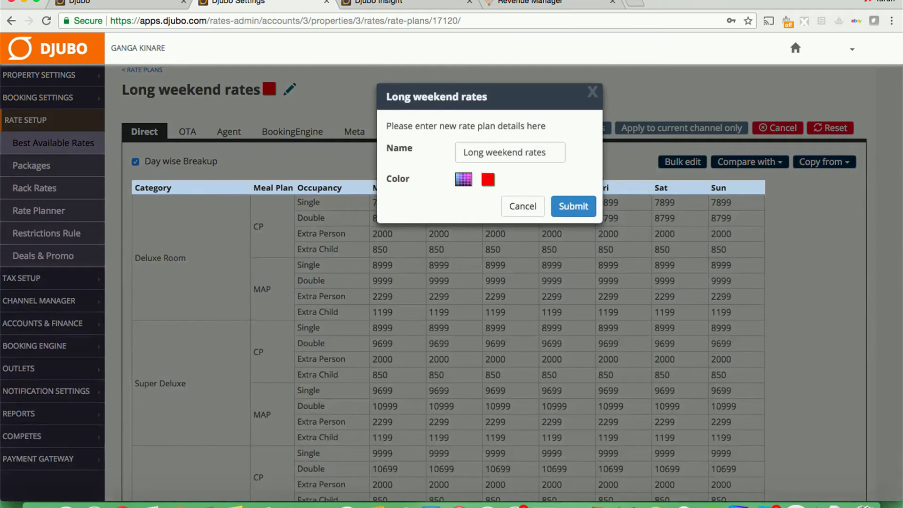
triple_click(511, 152)
text(BAR)
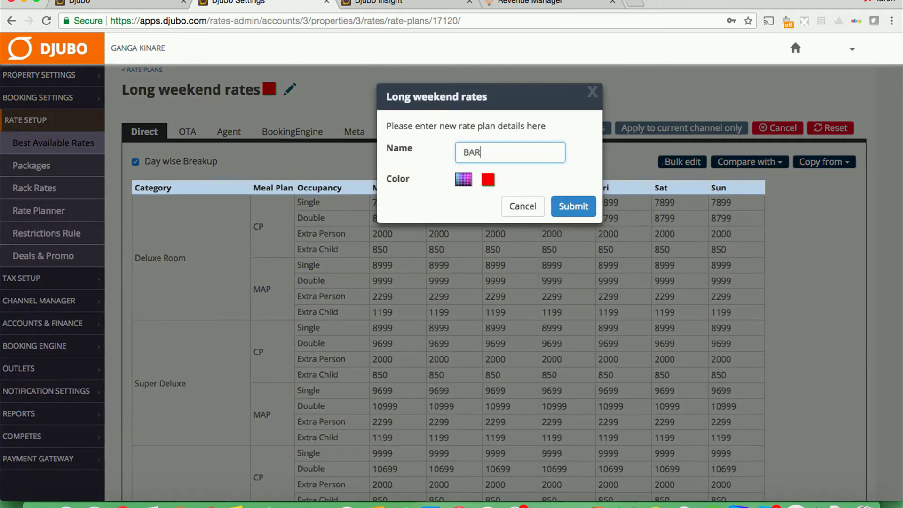
text(2D)
click(573, 206)
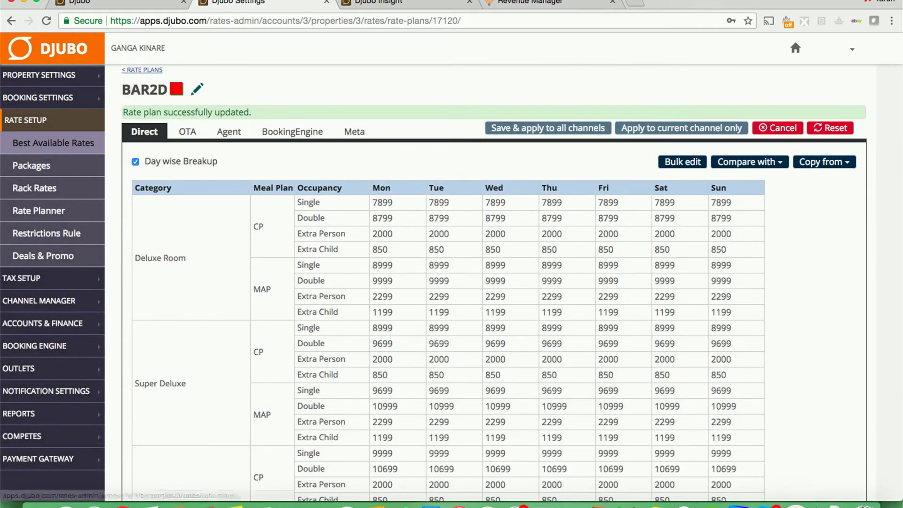
click(142, 70)
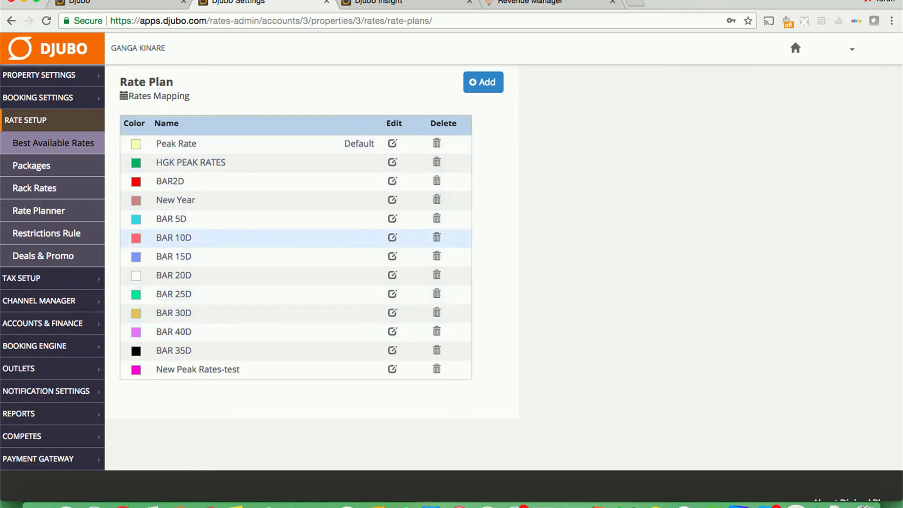
- Return to Revenue Manager, reload the revenue rule and check the available rate plans for BAR2D
click(531, 2)
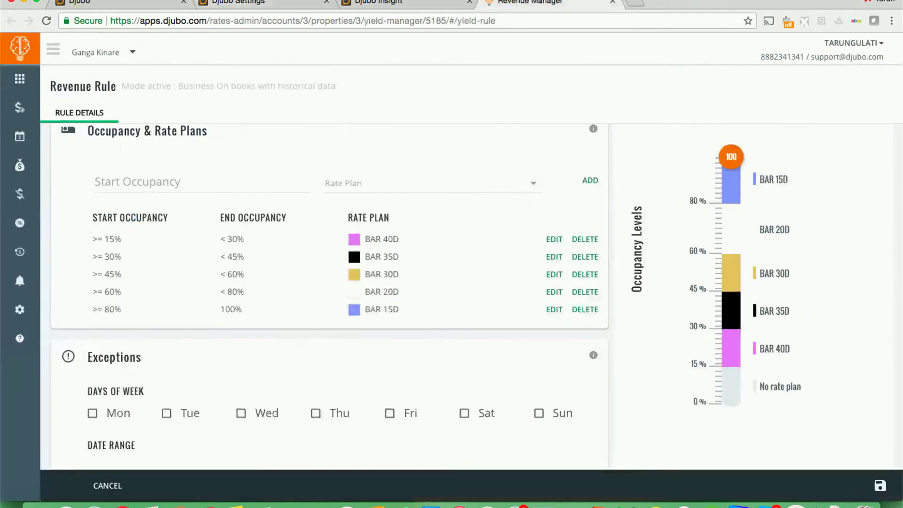
scroll(329, 282, up, 3)
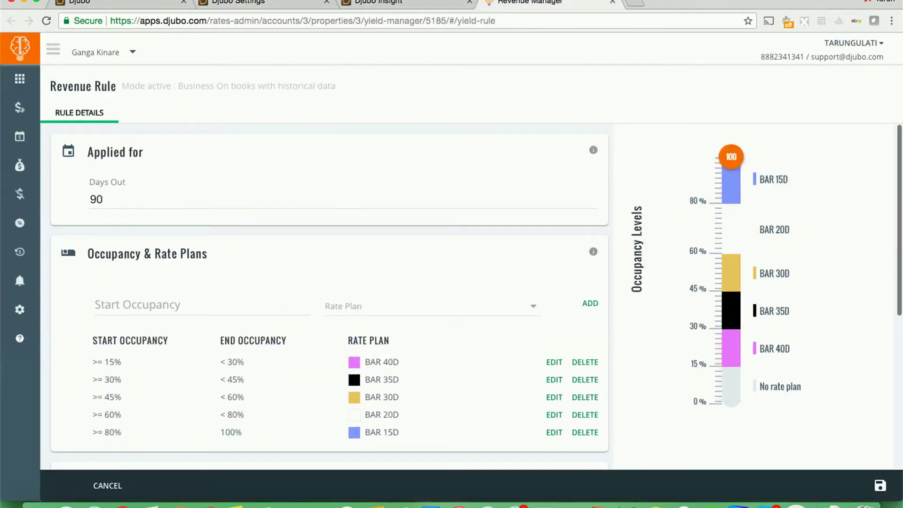
key(super+l)
key(Return)
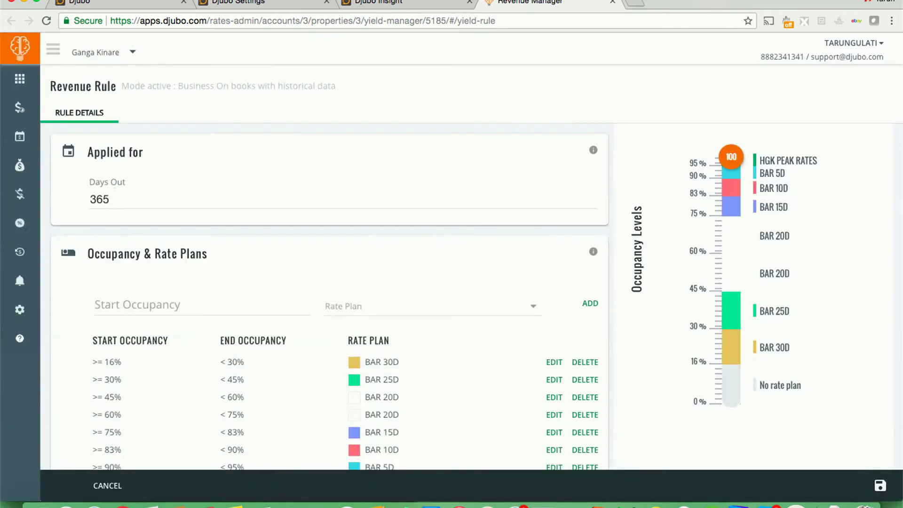
click(433, 306)
scroll(433, 355, down, 1)
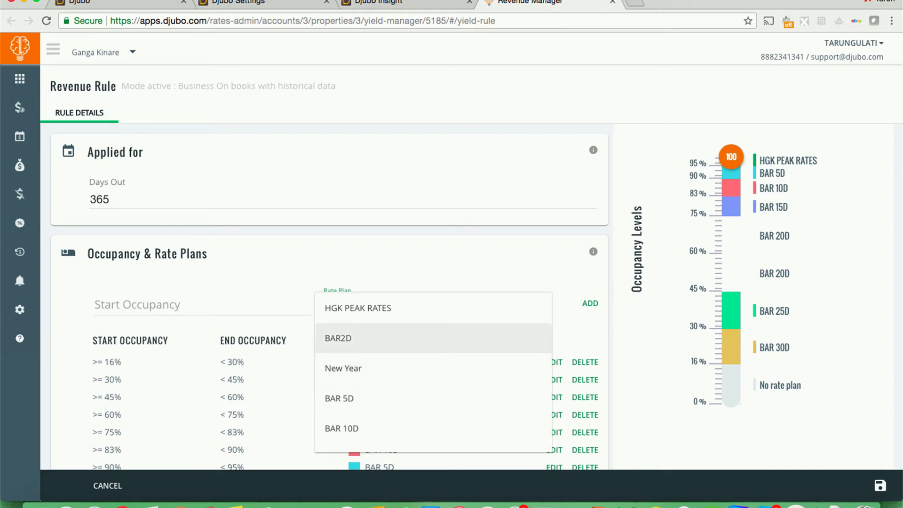
key(Escape)
- Add an occupancy level starting at 98% with the BAR2D rate plan
scroll(329, 282, down, 2)
scroll(329, 282, down, 1)
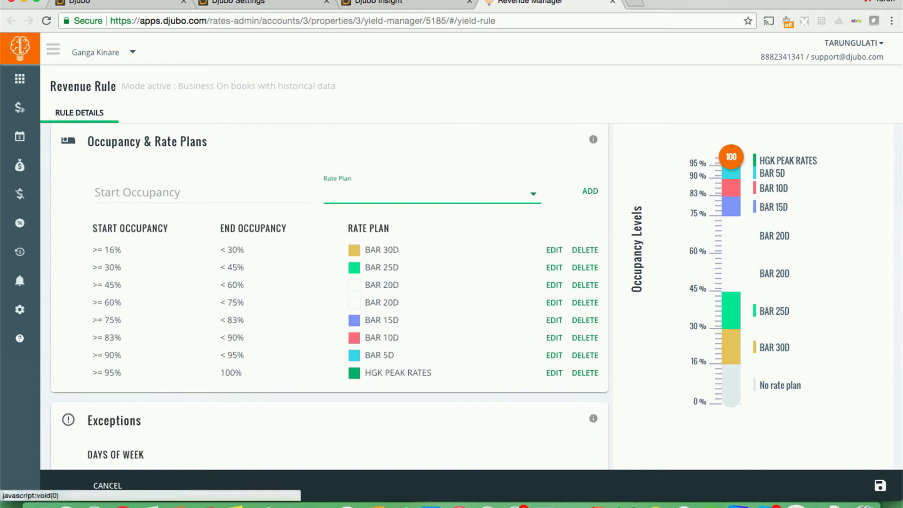
click(202, 192)
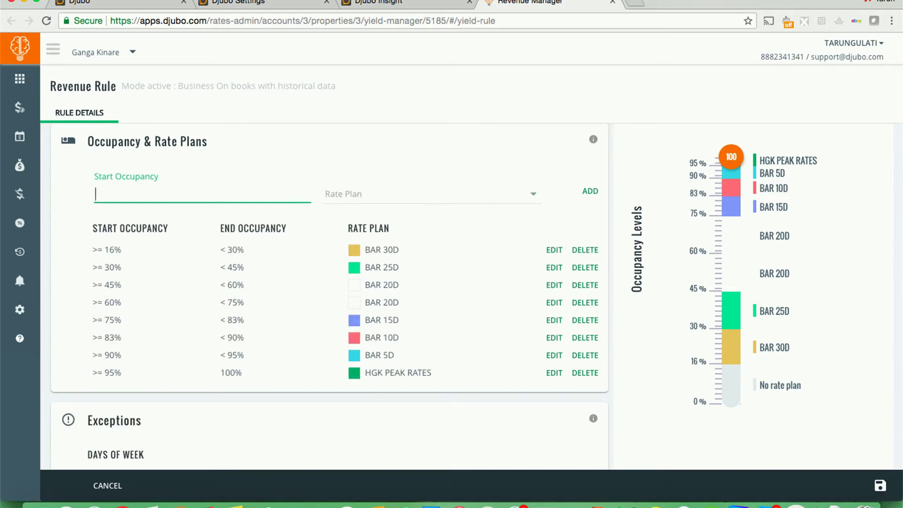
text(98)
click(431, 194)
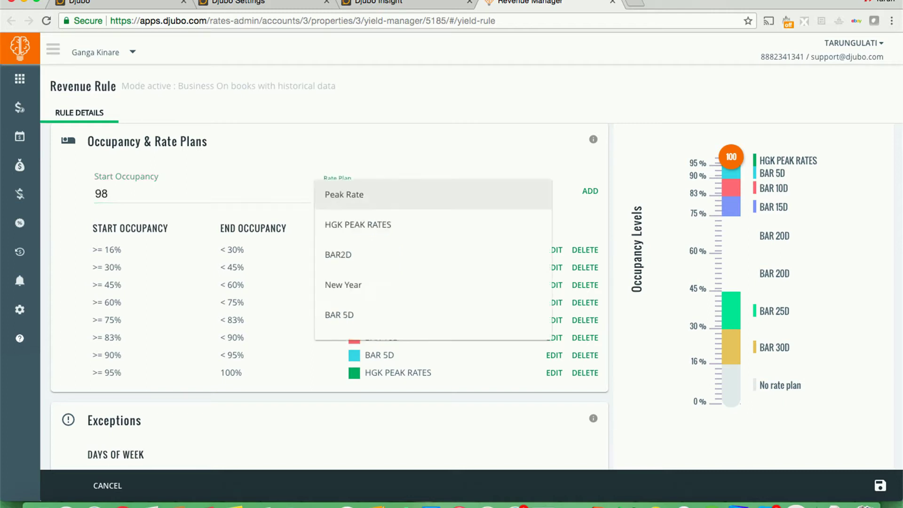
click(431, 254)
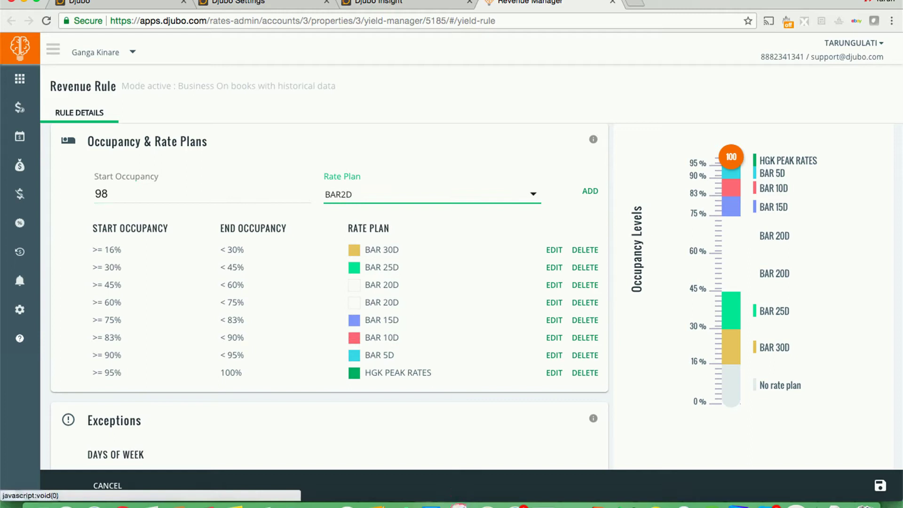
click(590, 191)
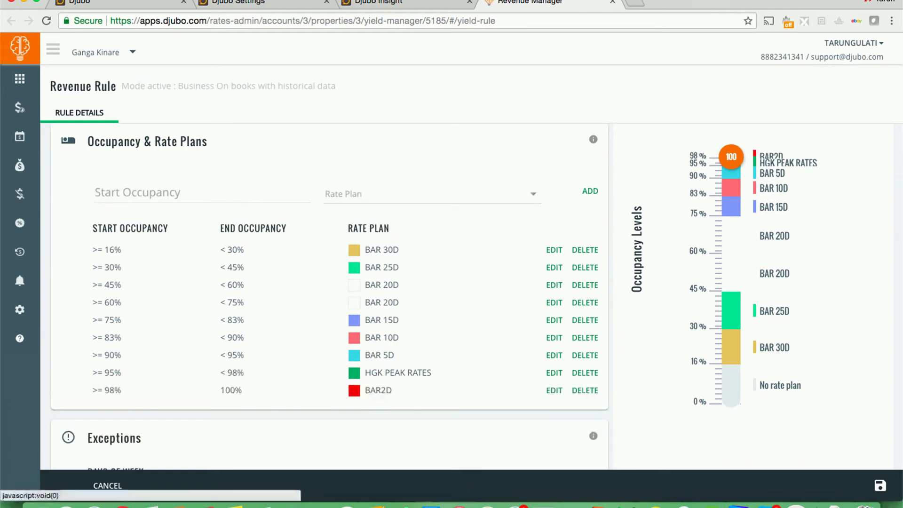
- Mark Friday and Saturday as day-of-week exceptions for the revenue rule
scroll(329, 296, down, 5)
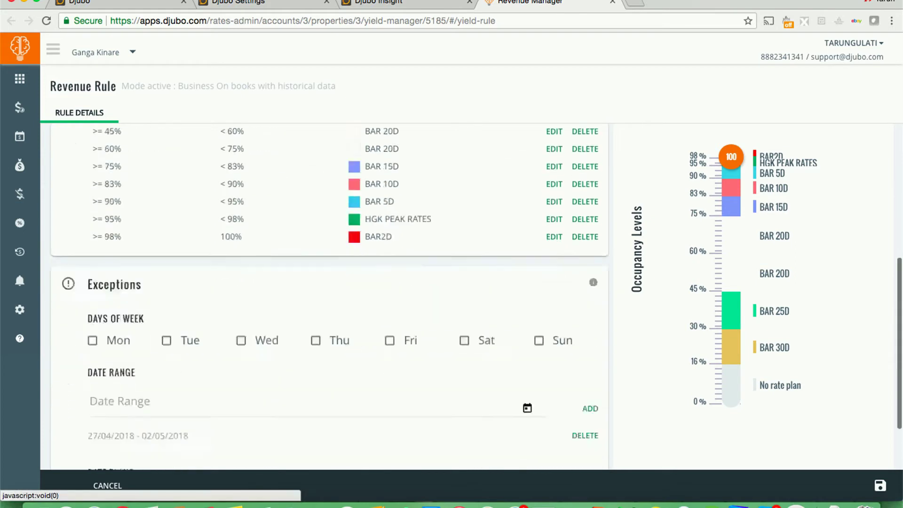
scroll(329, 296, down, 1)
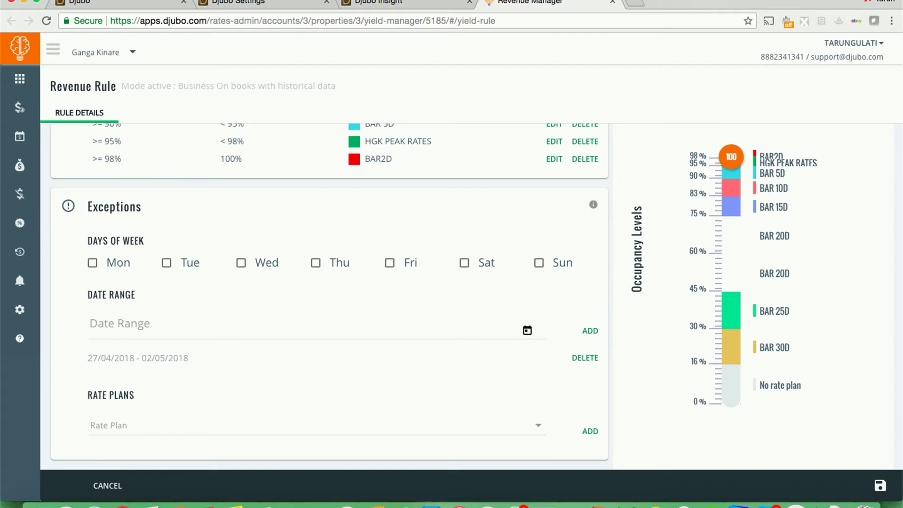
click(389, 263)
click(464, 262)
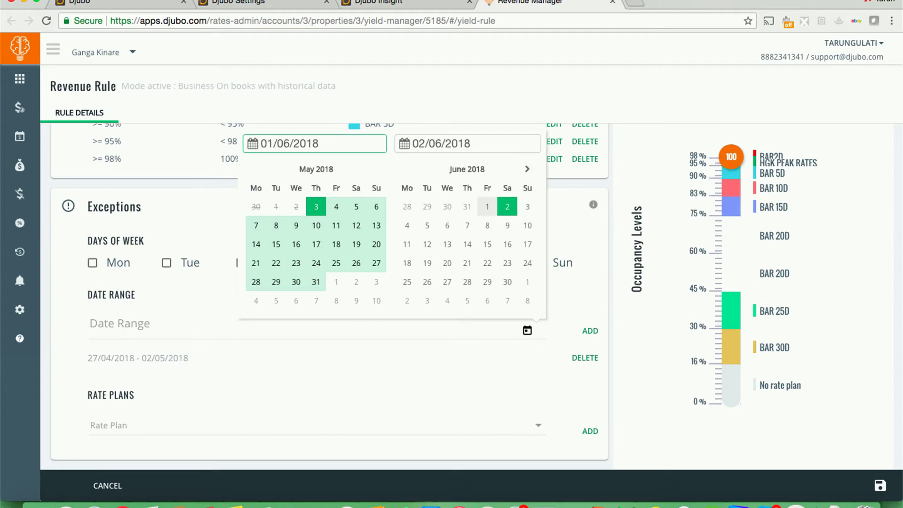
- Add the date range 03/05/2018 - 30/06/2018 to the rule's exceptions
click(316, 206)
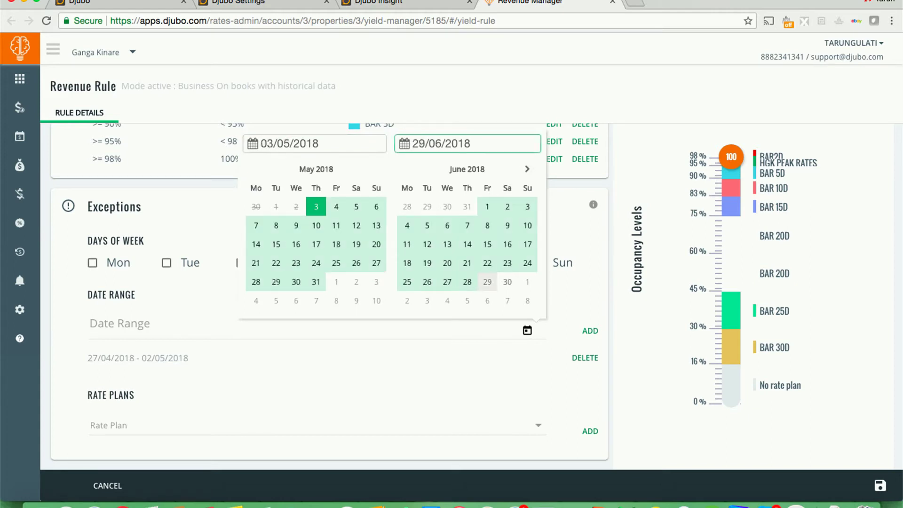
click(507, 282)
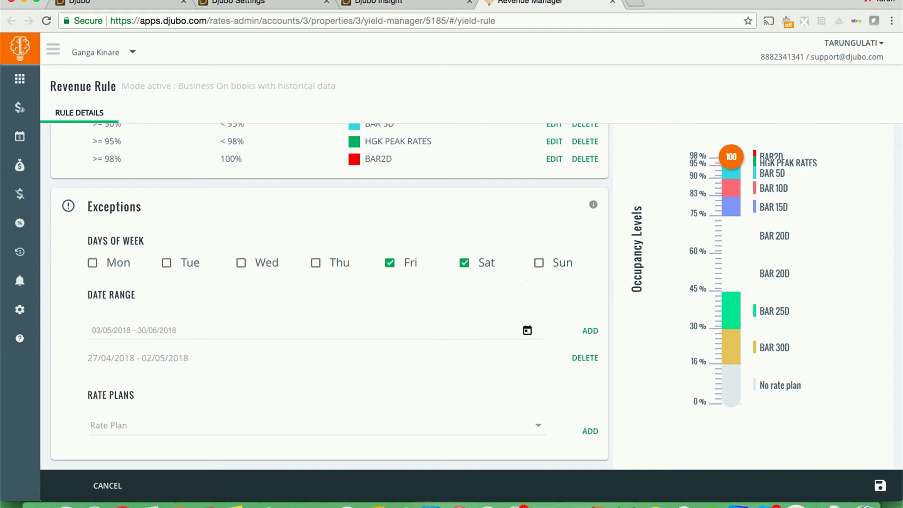
click(589, 330)
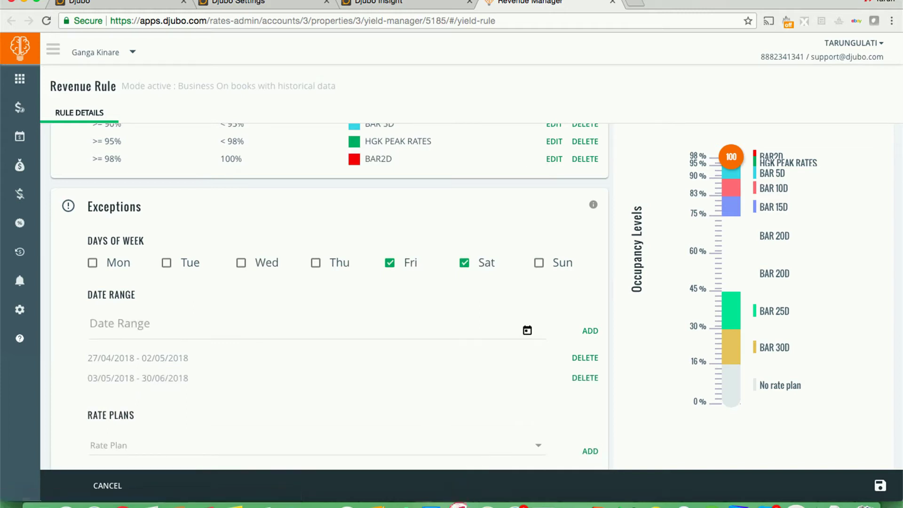
- Add the New Peak Rates-test rate plan to the revenue rule's rate plan exceptions
scroll(329, 292, down, 1)
scroll(330, 292, up, 1)
scroll(329, 296, up, 10)
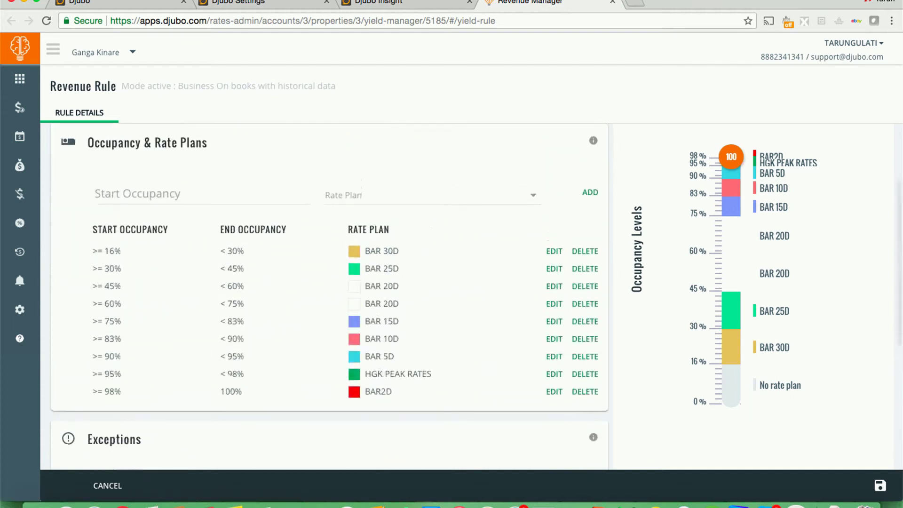
scroll(329, 296, down, 9)
scroll(329, 296, down, 4)
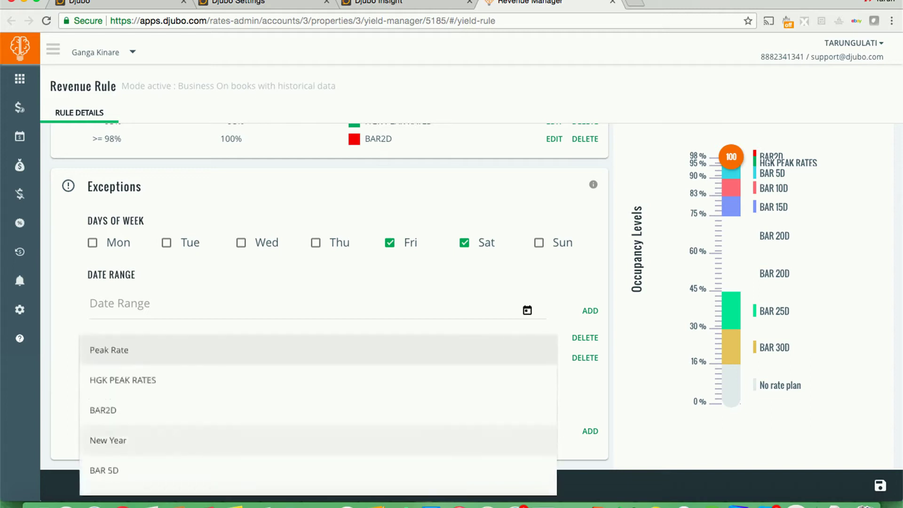
scroll(318, 413, down, 5)
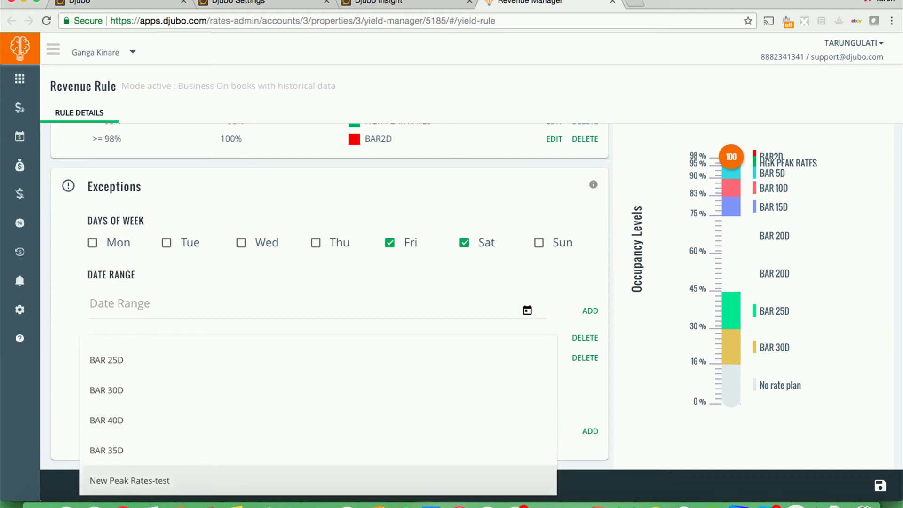
click(130, 480)
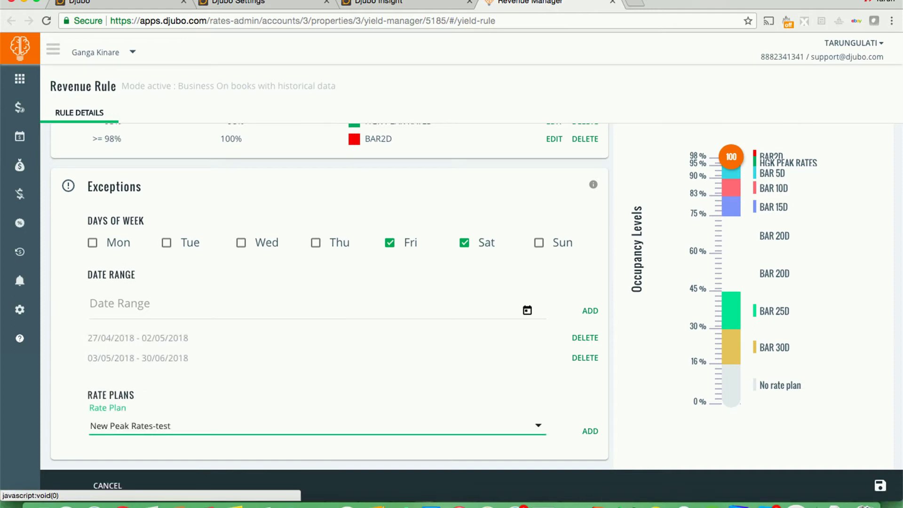
click(589, 431)
scroll(329, 292, down, 1)
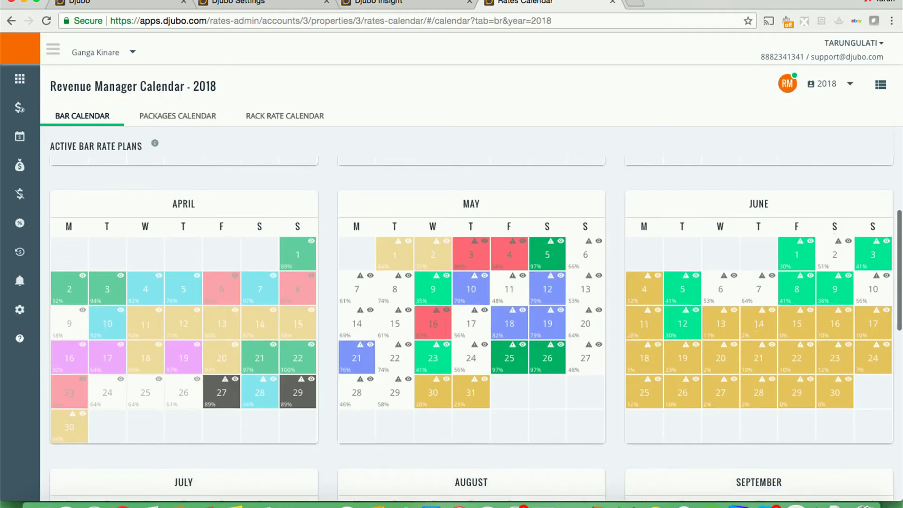
- Examine the active BAR rate plans, occupancy percentages and manual override markers across the months of the 2018 Revenue Manager calendar
scroll(471, 329, up, 5)
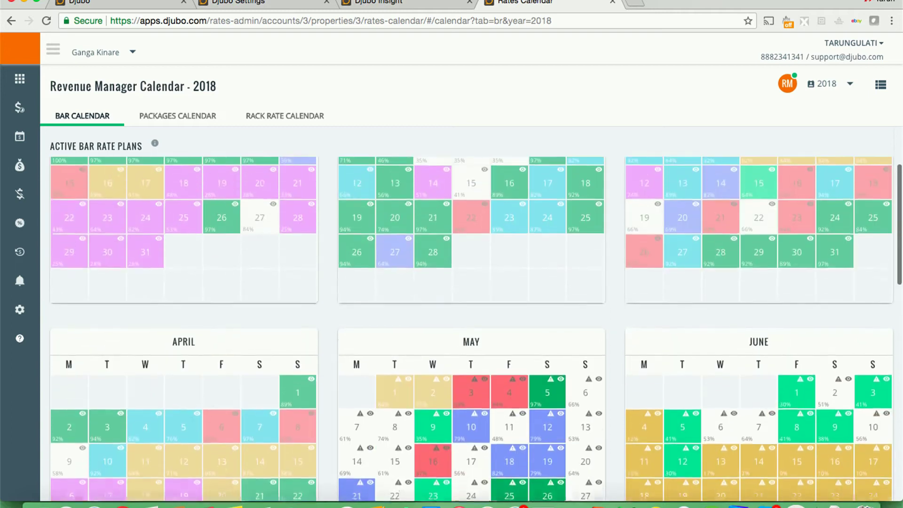
scroll(470, 330, down, 5)
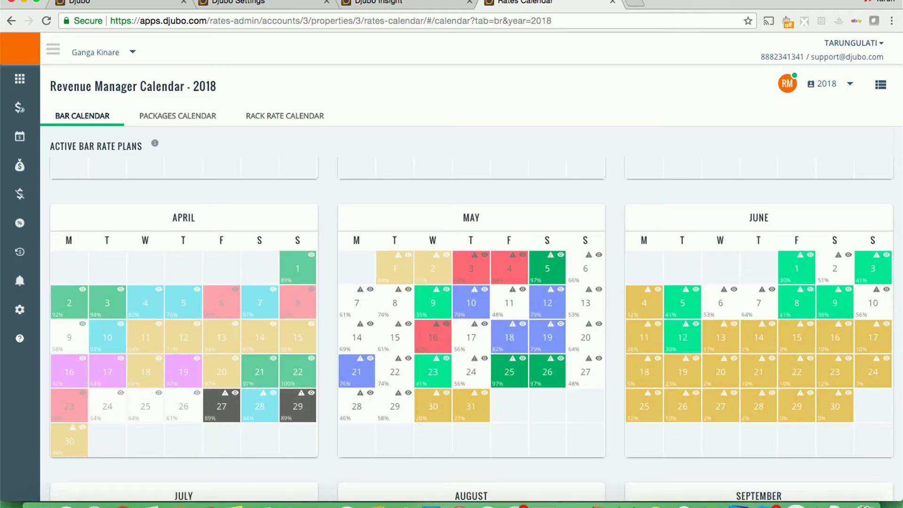
mouse_move(474, 255)
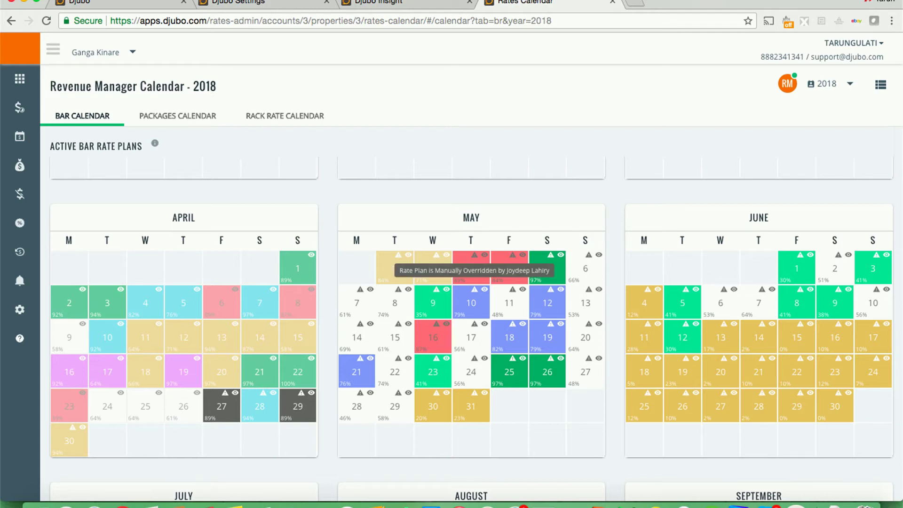
mouse_move(513, 255)
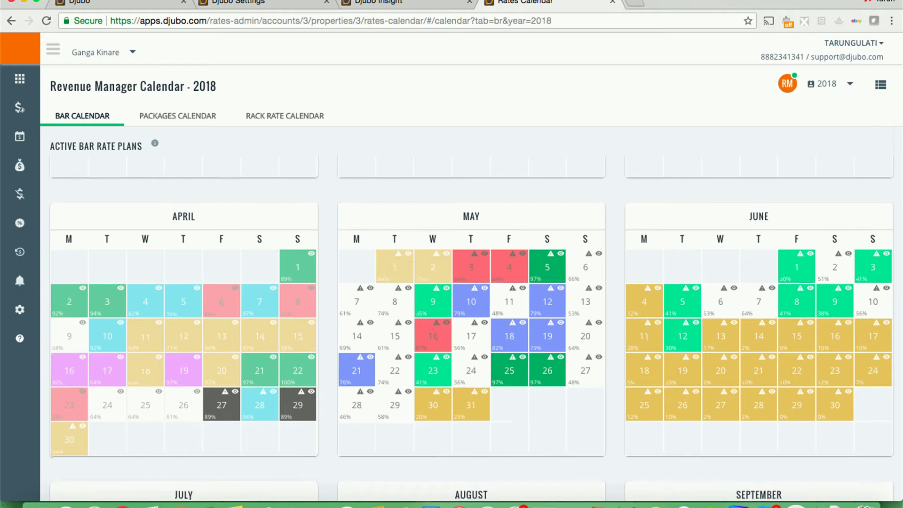
scroll(470, 282, down, 5)
scroll(470, 282, up, 3)
scroll(470, 282, up, 1)
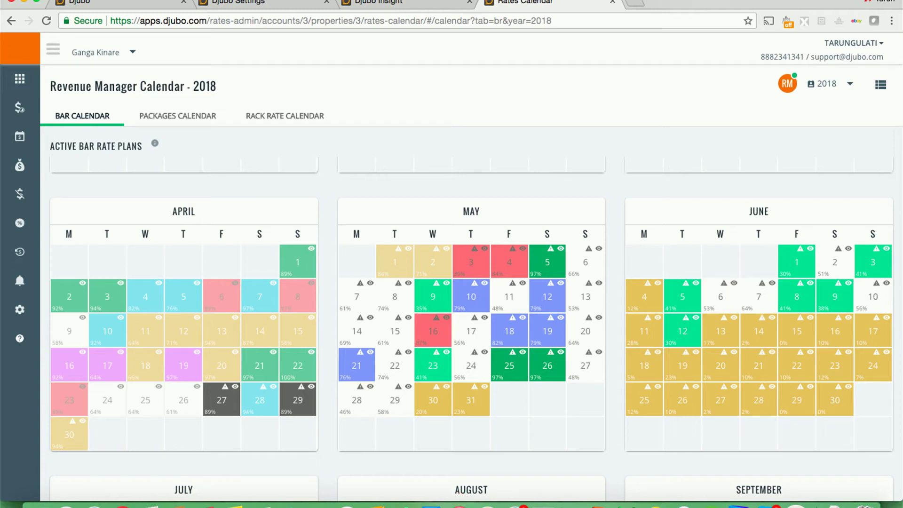
scroll(470, 282, down, 1)
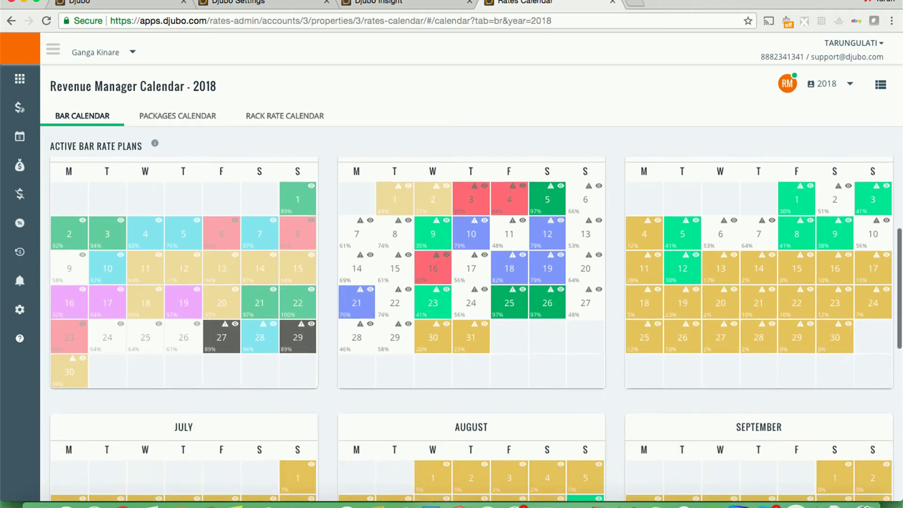
scroll(470, 330, down, 3)
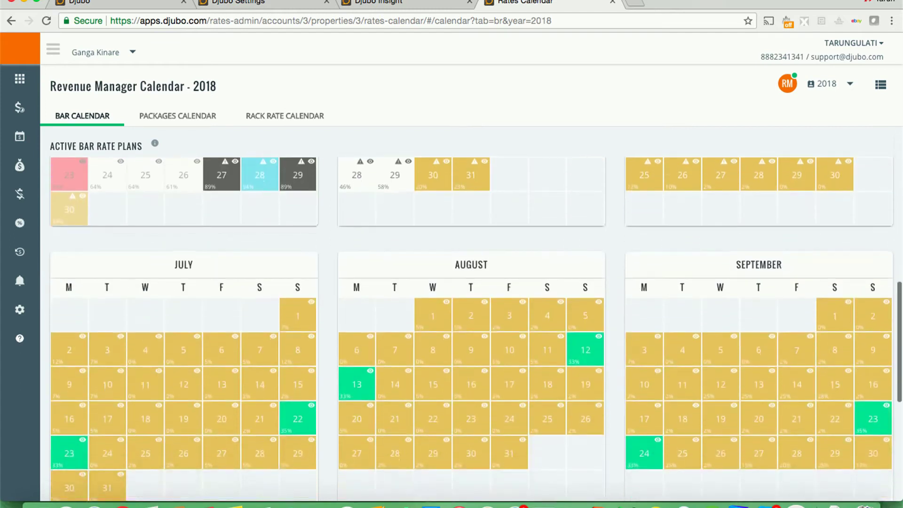
scroll(470, 329, down, 1)
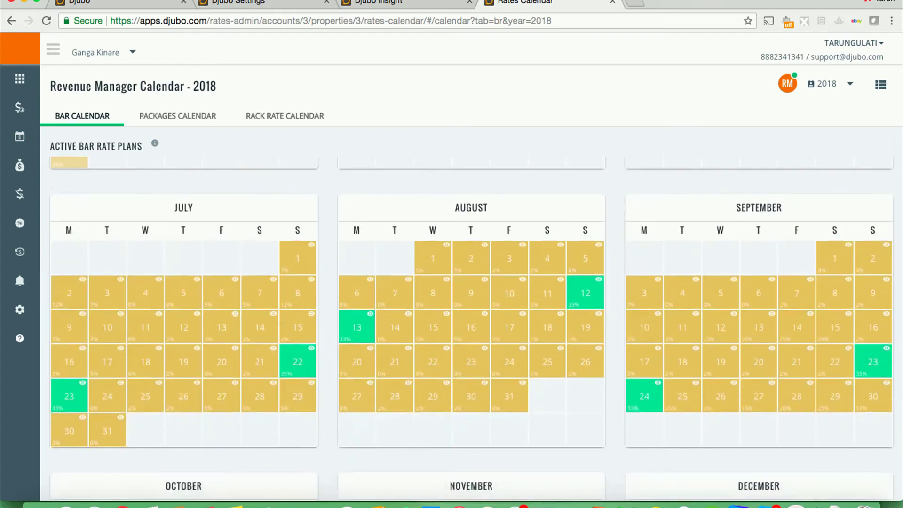
scroll(470, 329, up, 5)
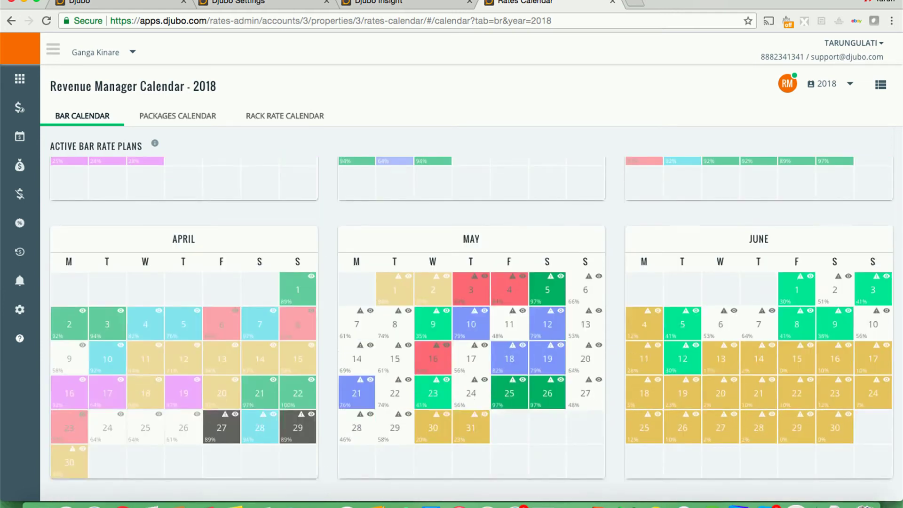
scroll(470, 329, down, 4)
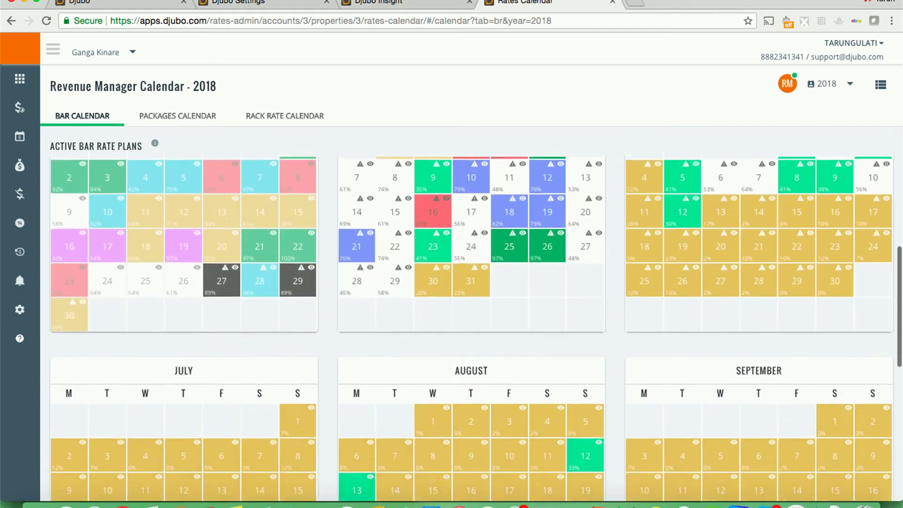
scroll(470, 329, down, 3)
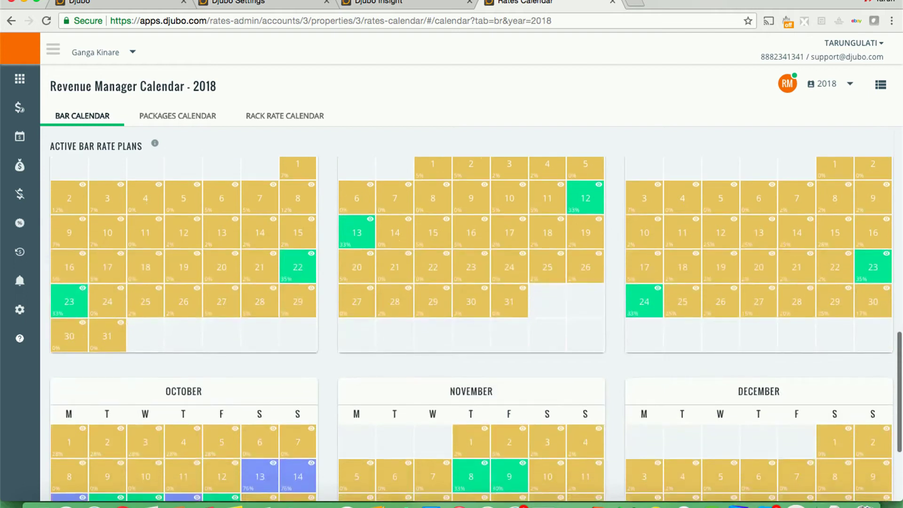
scroll(470, 329, down, 3)
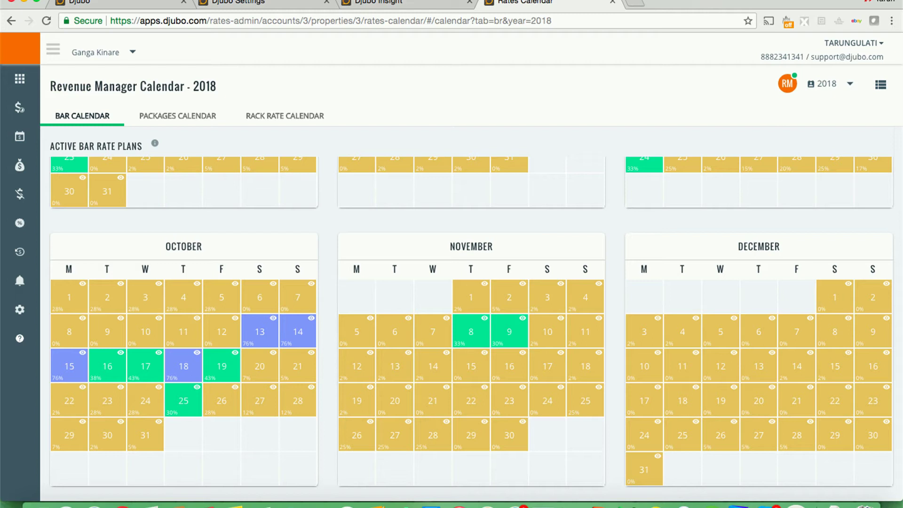
scroll(470, 329, up, 4)
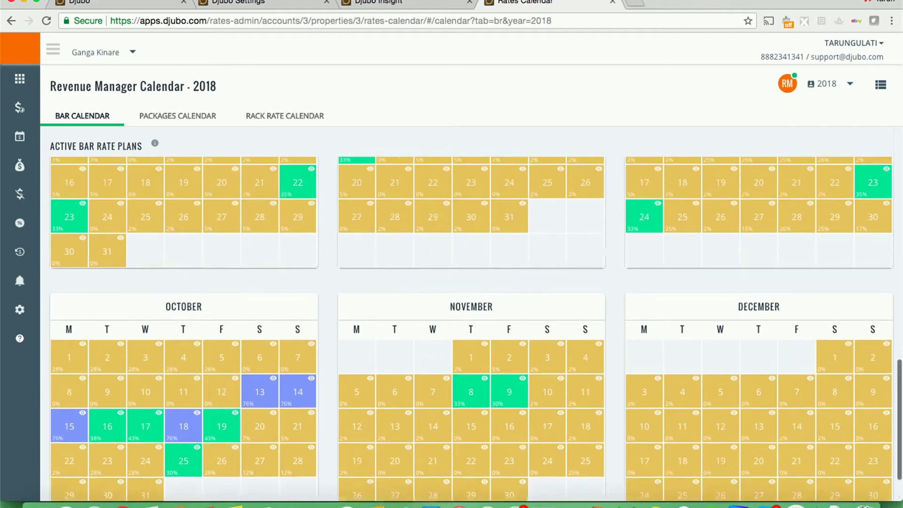
scroll(470, 329, up, 6)
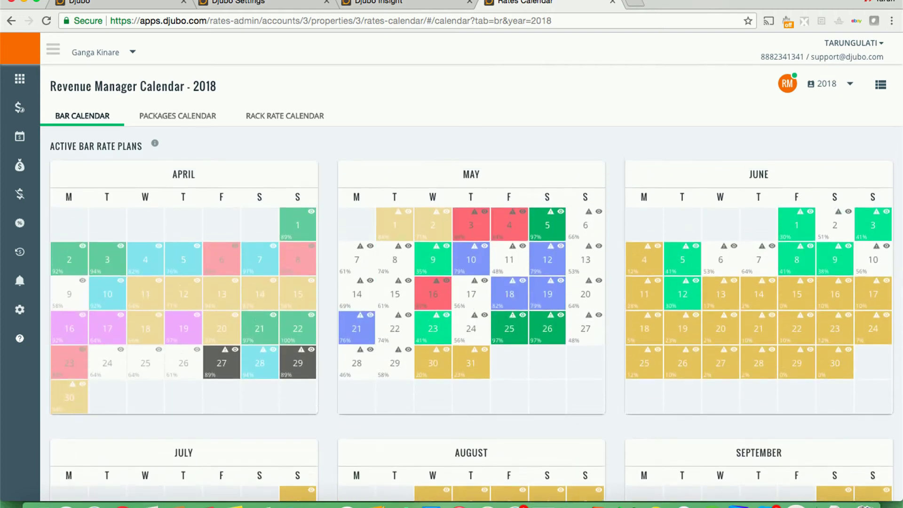
- Assign the BAR 15D rate plan to 11–14 September 2018 and save it, accepting the dates as revenue rule exceptions
scroll(470, 329, down, 6)
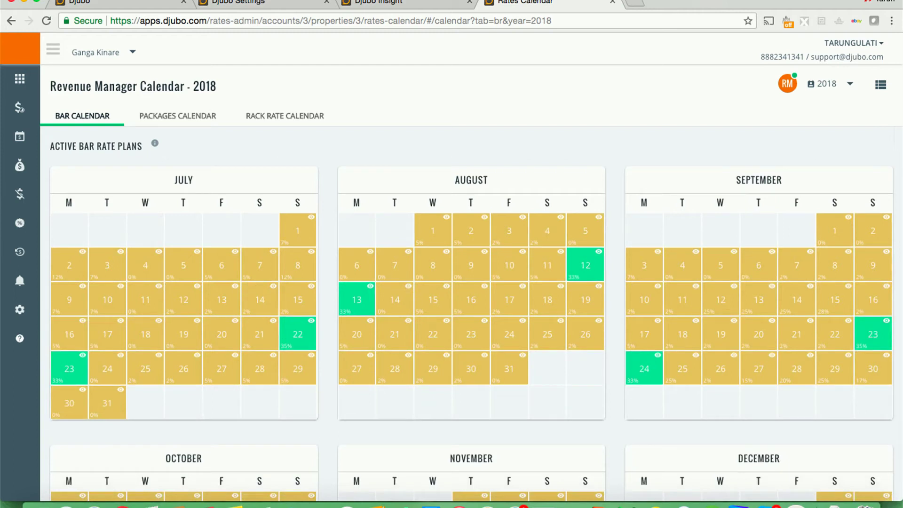
click(682, 299)
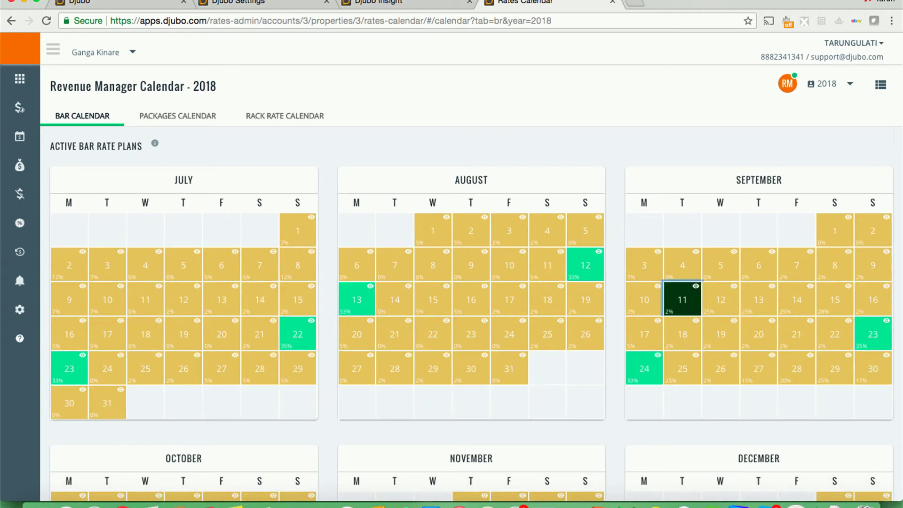
click(796, 299)
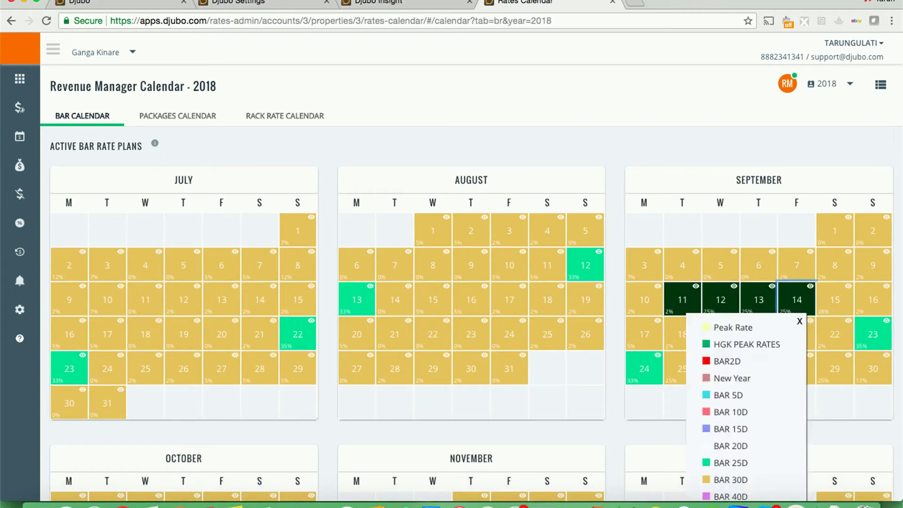
scroll(470, 329, down, 2)
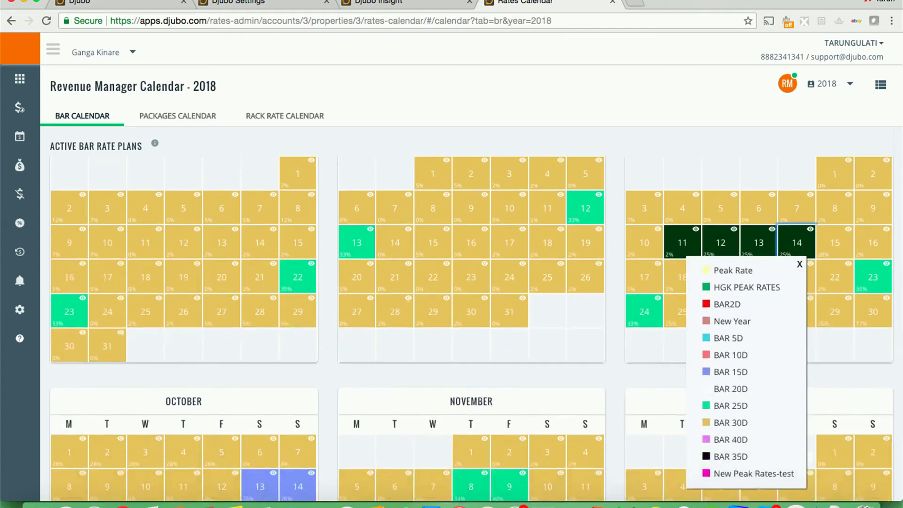
click(730, 372)
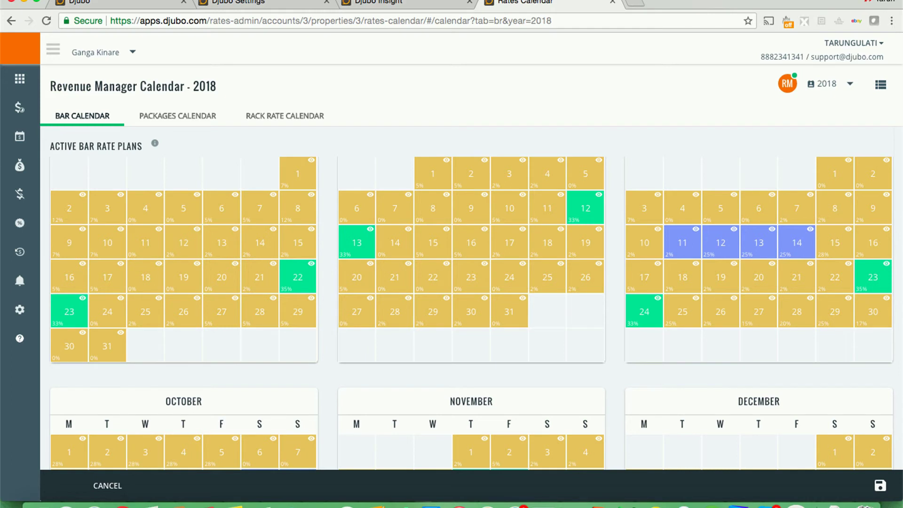
click(880, 485)
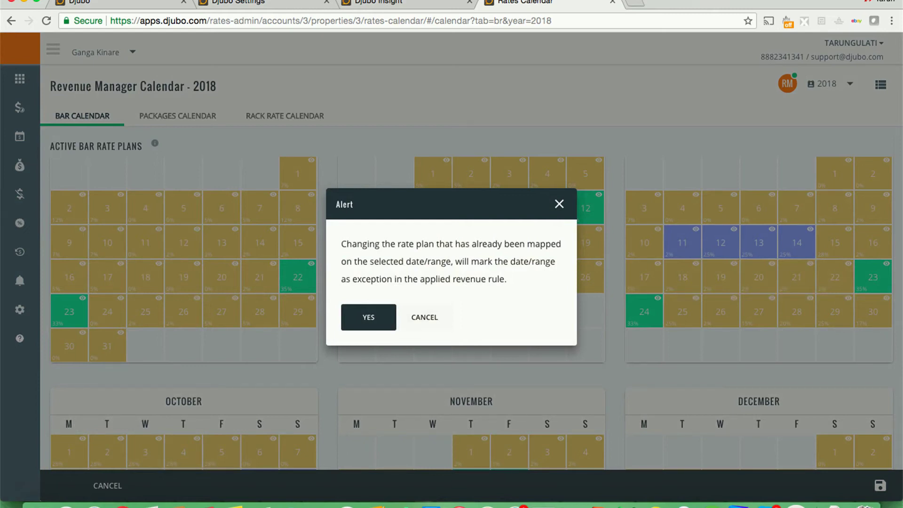
click(368, 317)
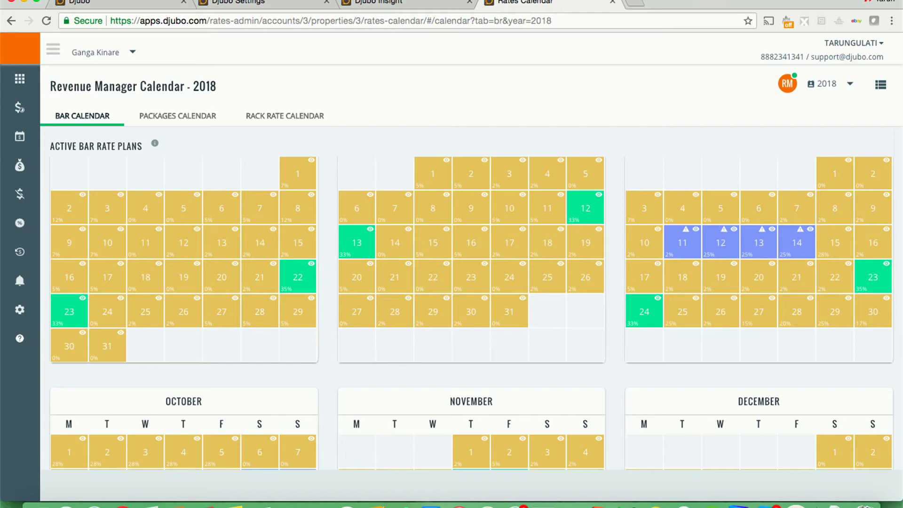
- Inspect the override marker on 11 September, then reopen the revenue rule and review its date range exceptions
mouse_move(685, 229)
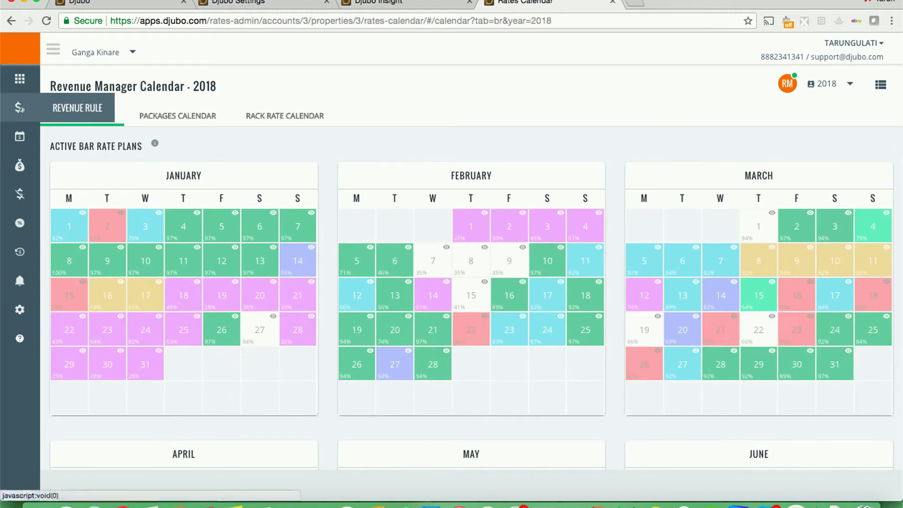
click(19, 107)
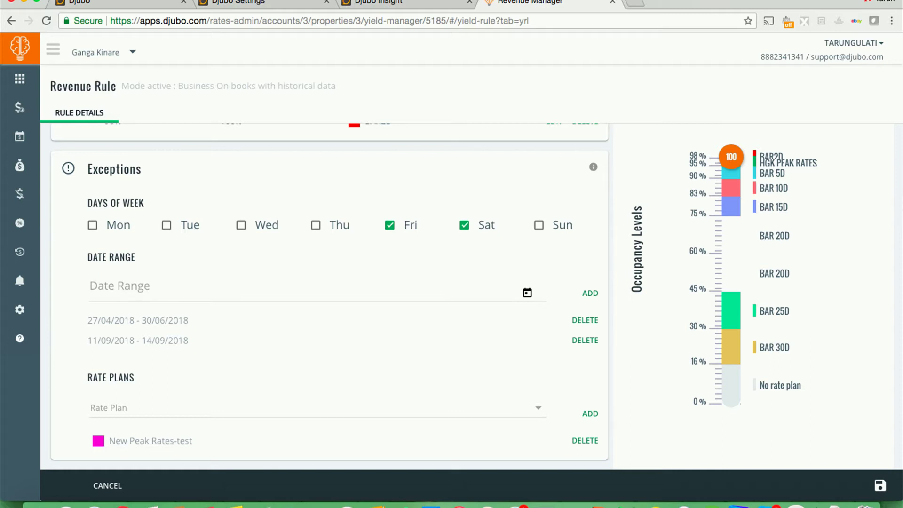
scroll(329, 296, up, 10)
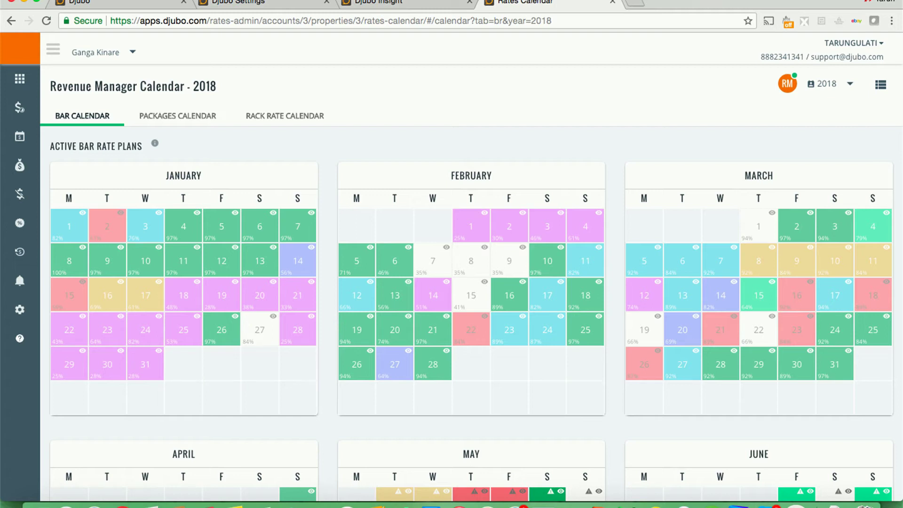
- Open the Cerebrum Status for 5th May 2018 from the BAR calendar and read through its rate plan activity history
scroll(470, 329, down, 4)
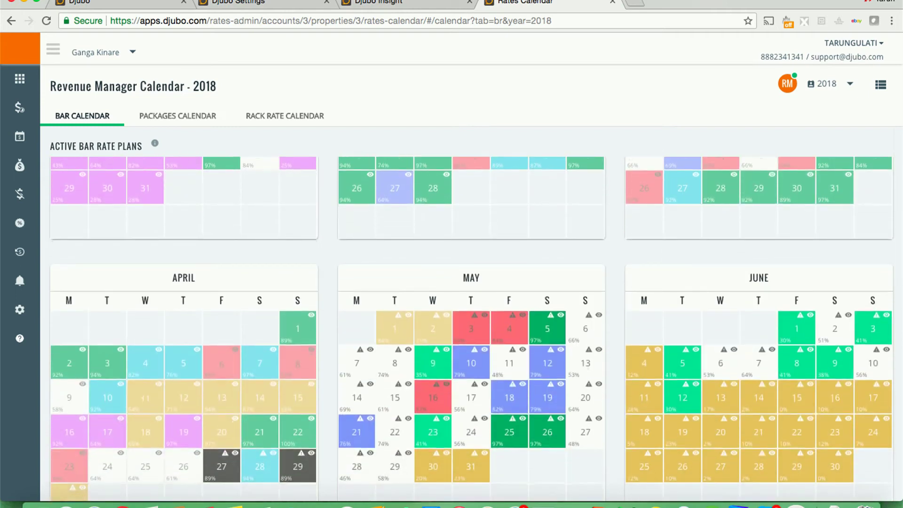
click(547, 328)
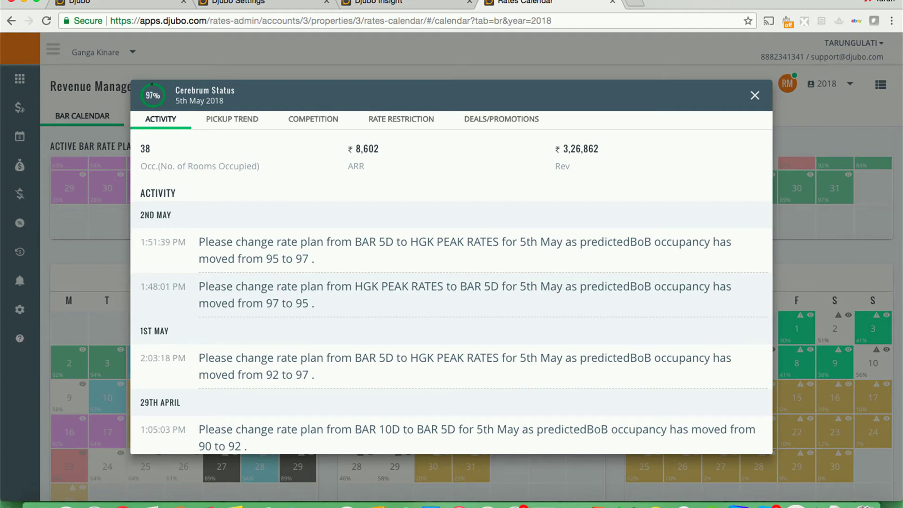
scroll(451, 291, down, 2)
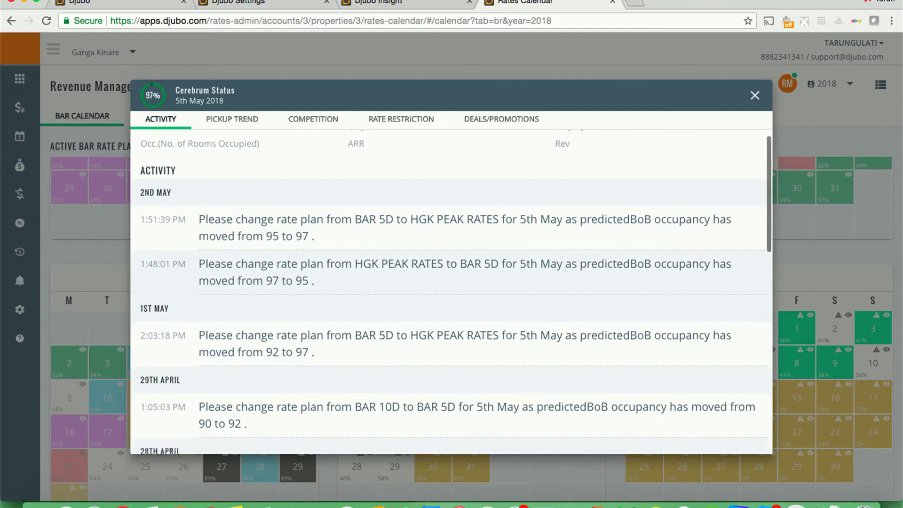
scroll(451, 291, down, 10)
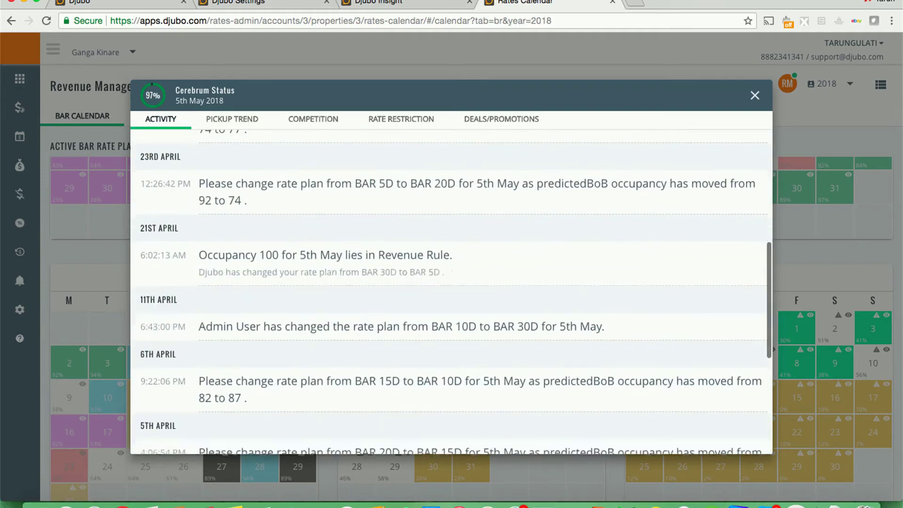
scroll(451, 291, down, 10)
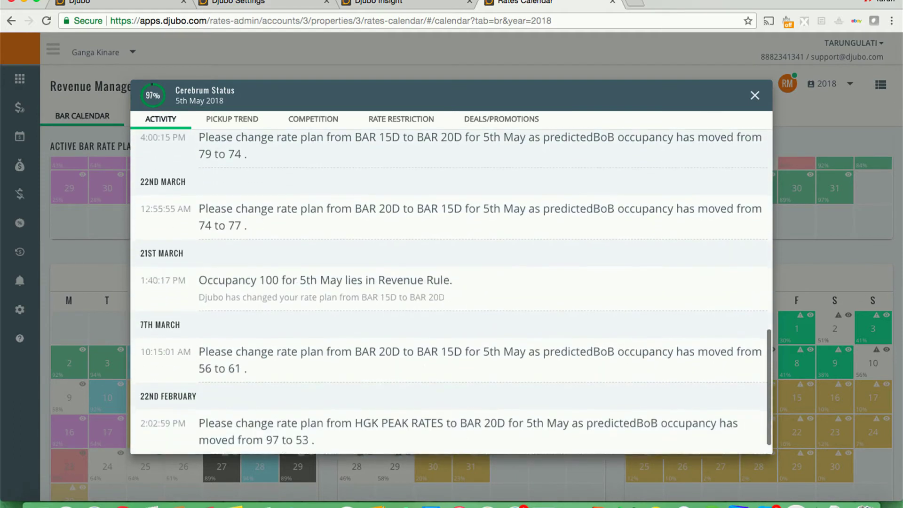
scroll(452, 292, down, 4)
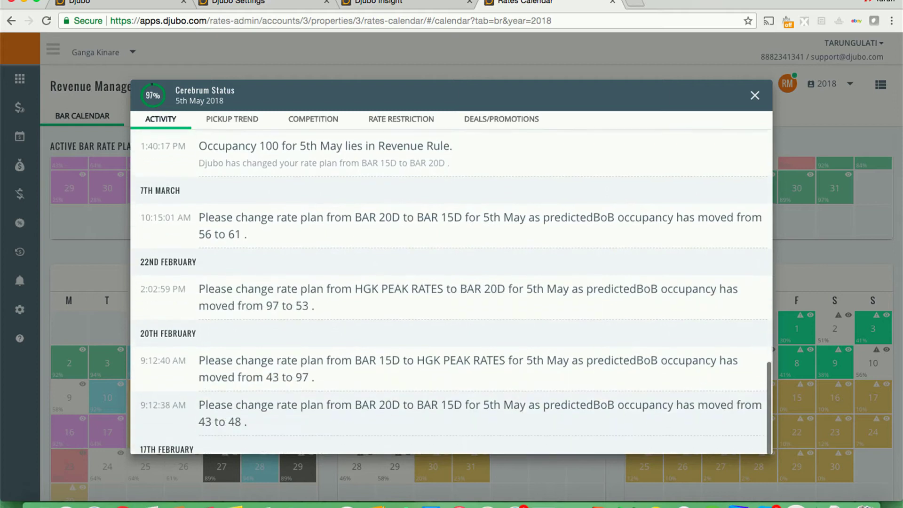
- Review the latest rate plan changes and the occupancy, ARR and revenue summary in the 5th May 2018 activity history
scroll(452, 291, up, 10)
scroll(451, 291, up, 8)
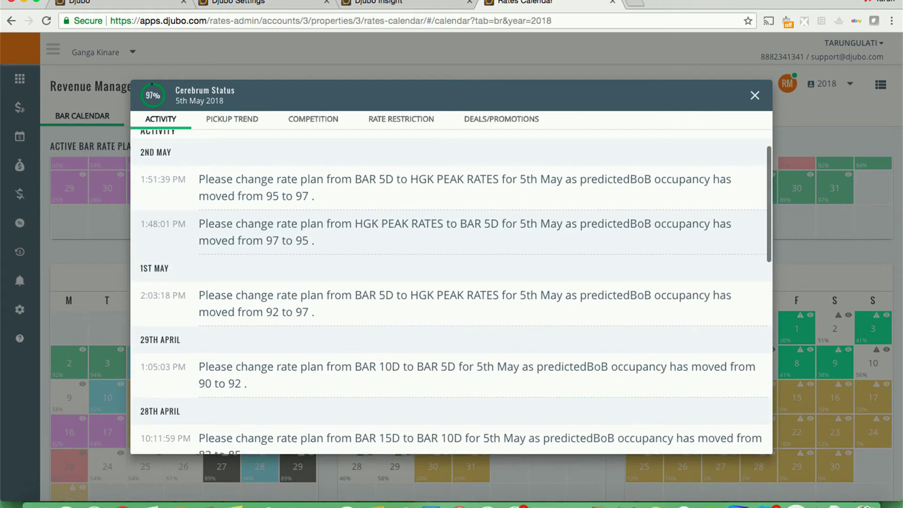
scroll(451, 291, up, 2)
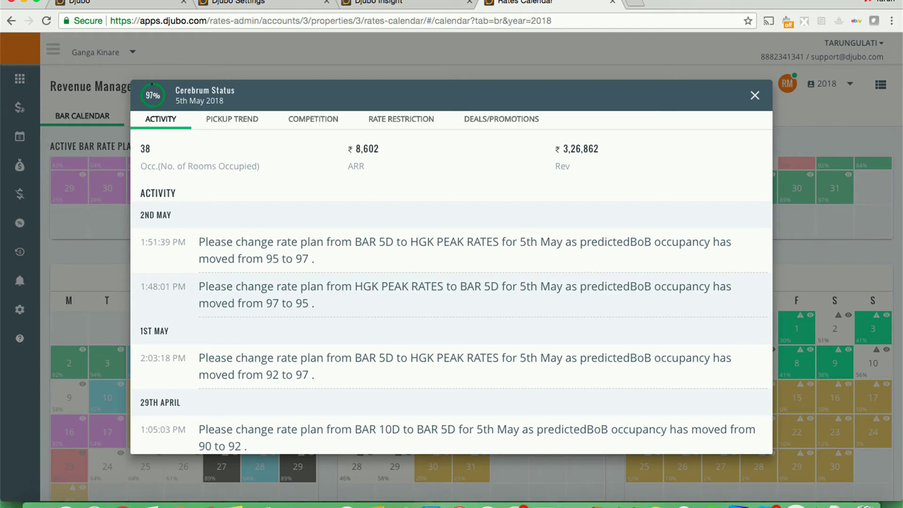
- Examine the revenue, occupancy and average room rate pickup trend charts for 5th May 2018
click(232, 119)
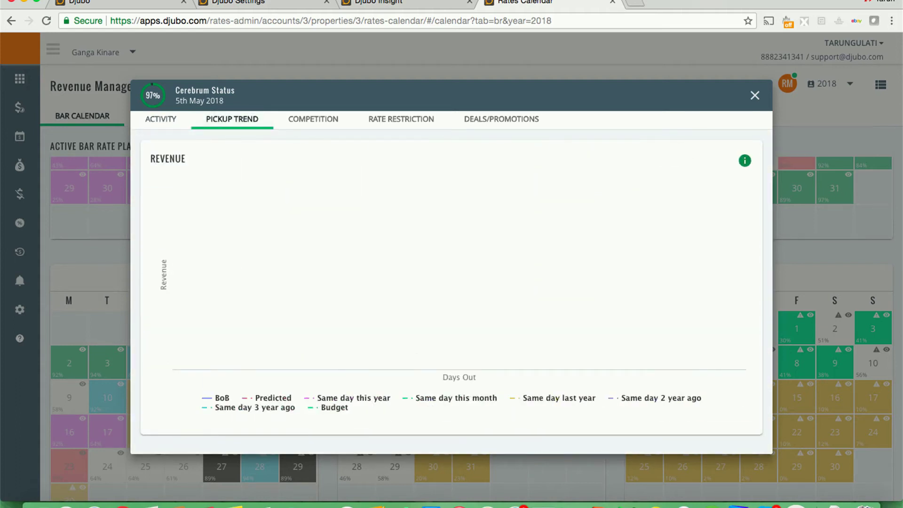
scroll(451, 291, down, 8)
scroll(451, 291, up, 8)
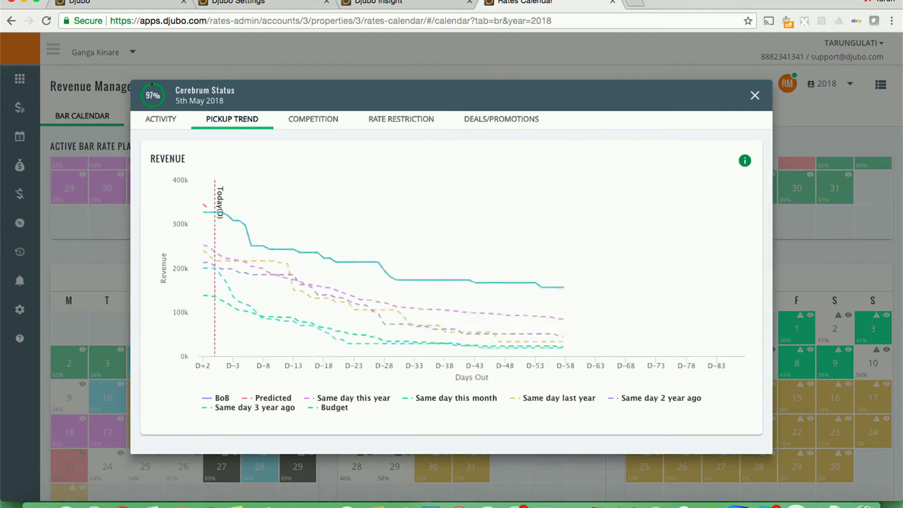
mouse_move(335, 261)
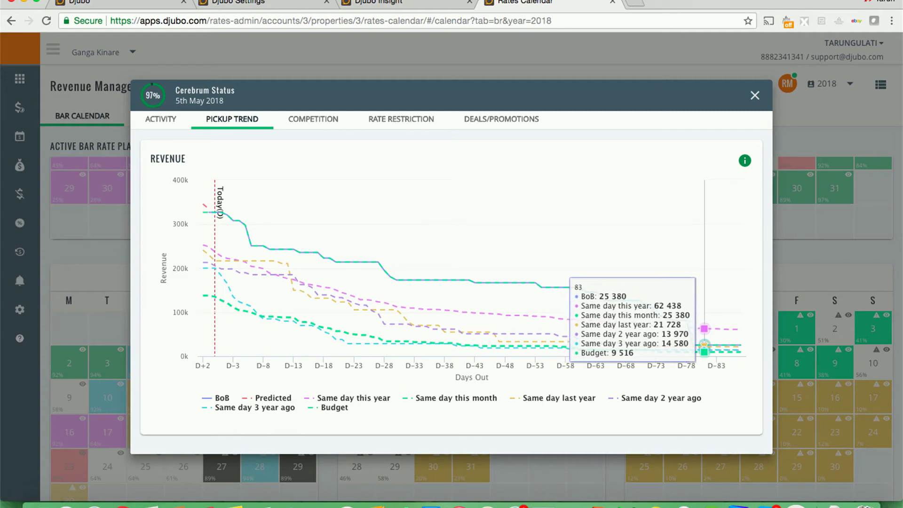
scroll(452, 292, down, 1)
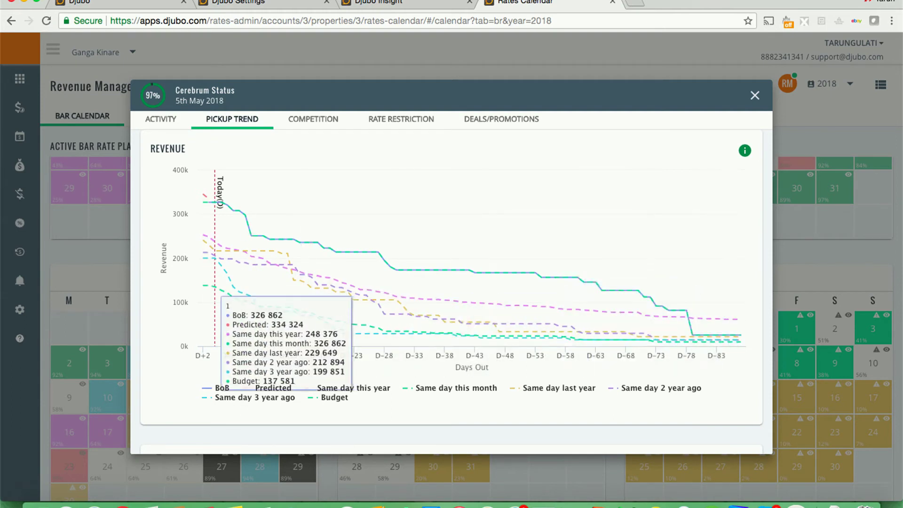
scroll(451, 292, down, 5)
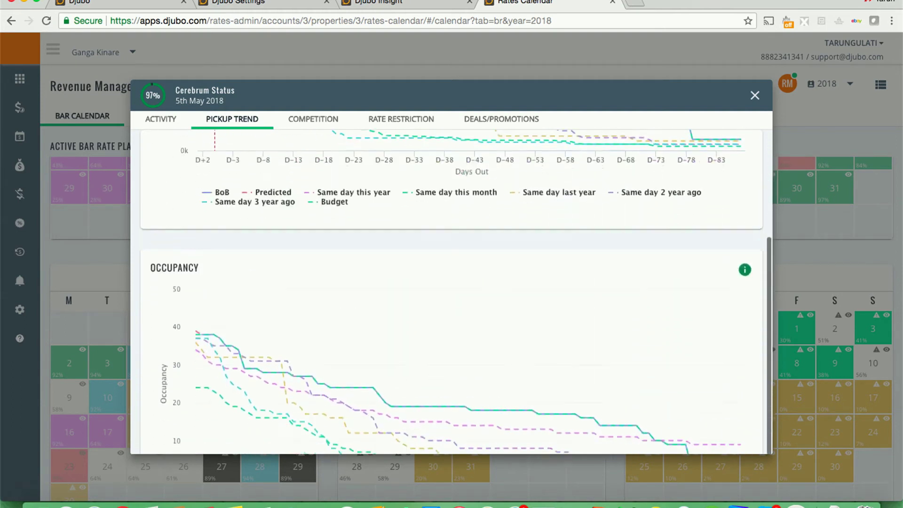
scroll(451, 291, down, 6)
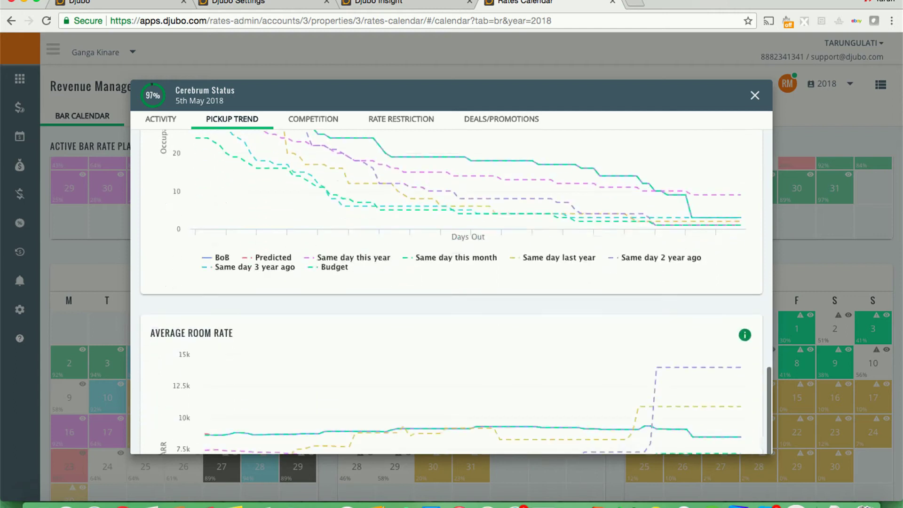
scroll(221, 214, up, 11)
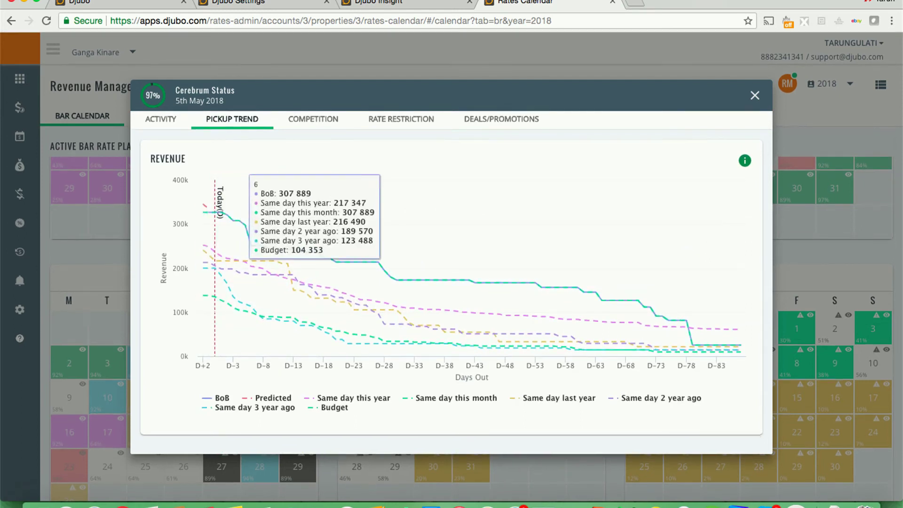
- Compare the revenue pickup curve for 5th May with the predicted, previous-year and budget curves
click(727, 0)
click(726, 0)
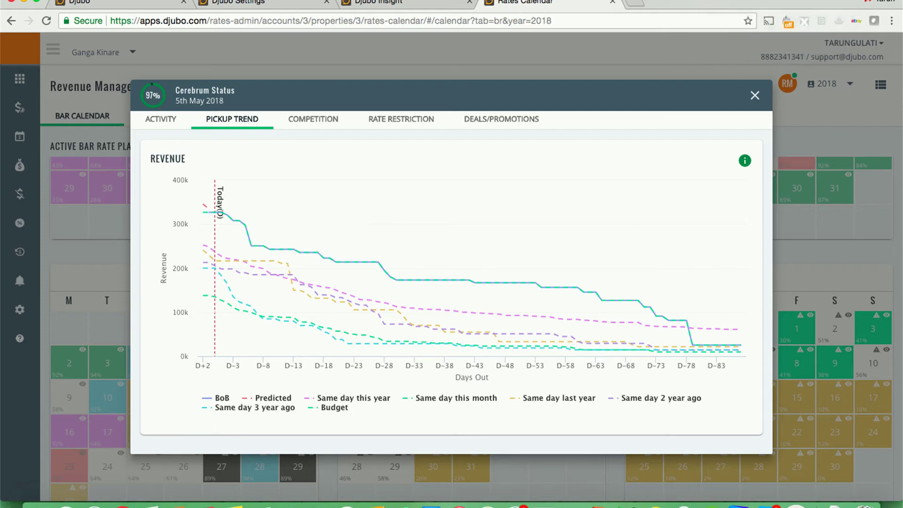
mouse_move(210, 263)
scroll(456, 398, down, 1)
scroll(456, 398, up, 1)
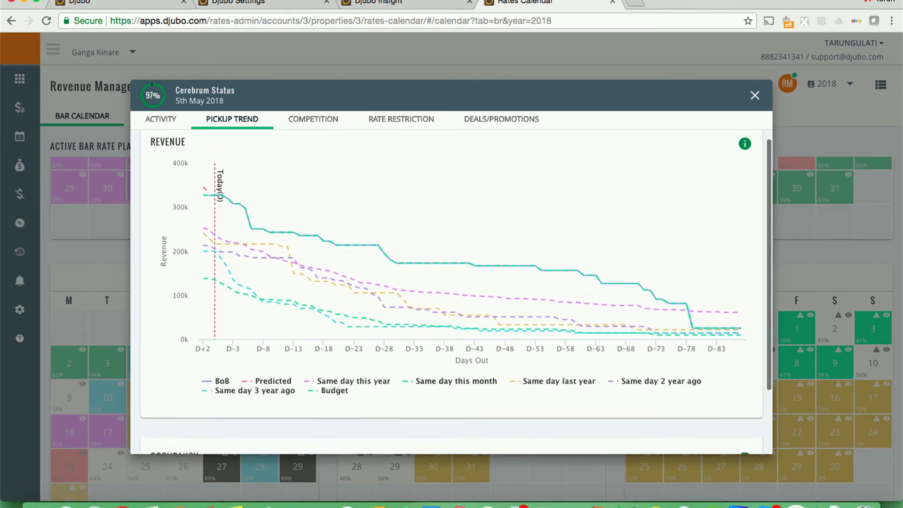
mouse_move(354, 284)
- Review the compset prices, rate restrictions and deals/promotions for 5th May 2018, then close its Cerebrum Status
click(313, 119)
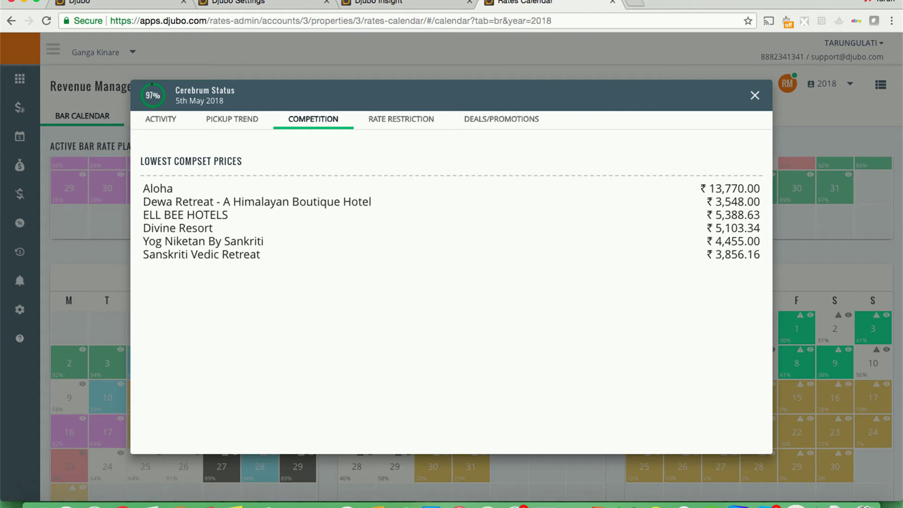
click(401, 119)
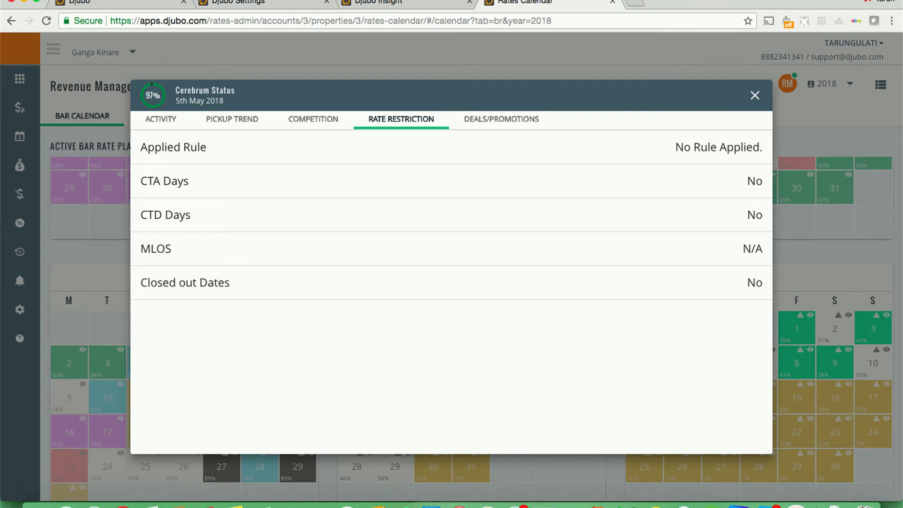
click(502, 119)
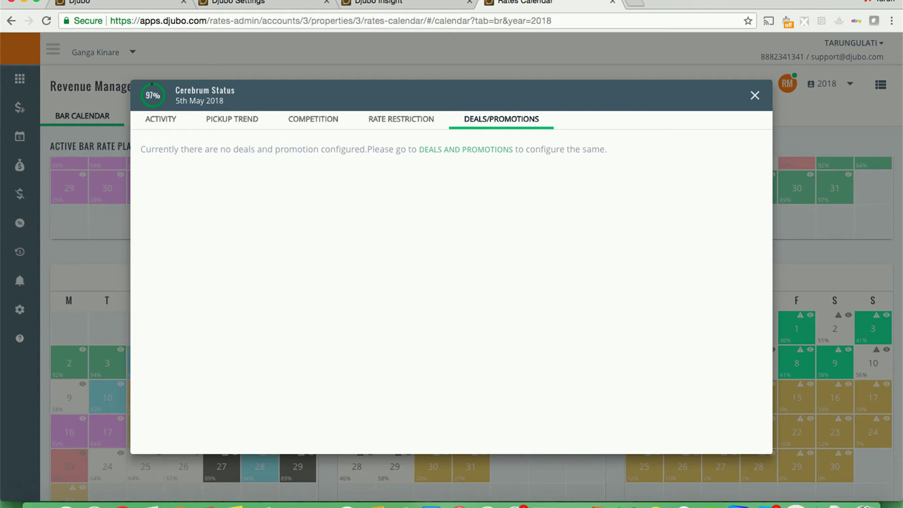
key(Escape)
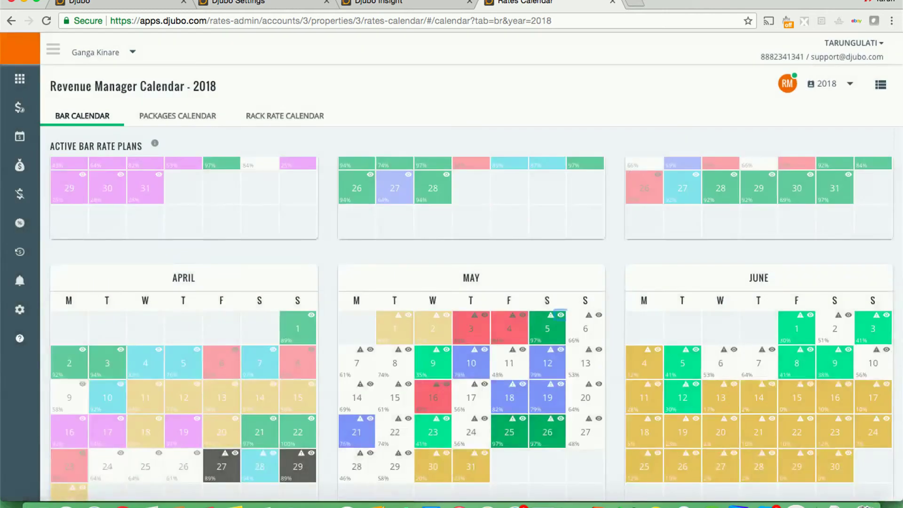
- Inspect the manual override marker on 4 May in the BAR calendar's April to June months
scroll(470, 329, down, 3)
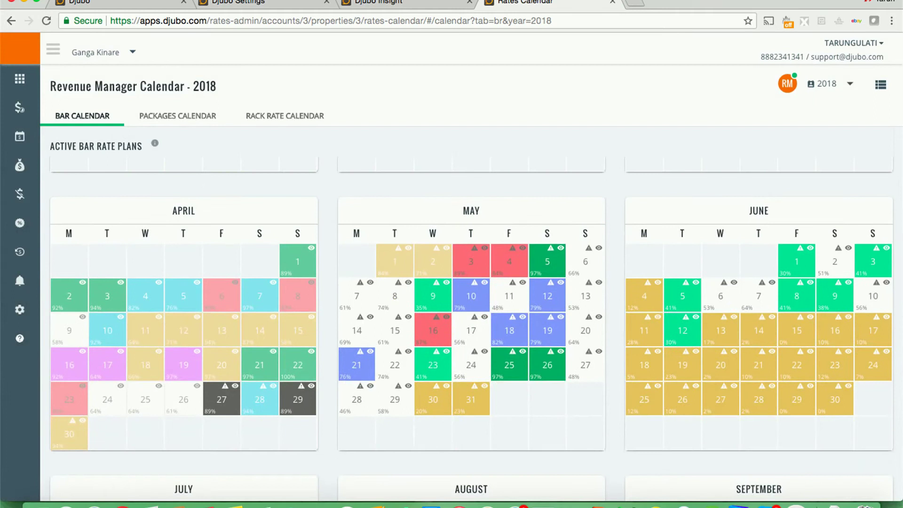
mouse_move(513, 248)
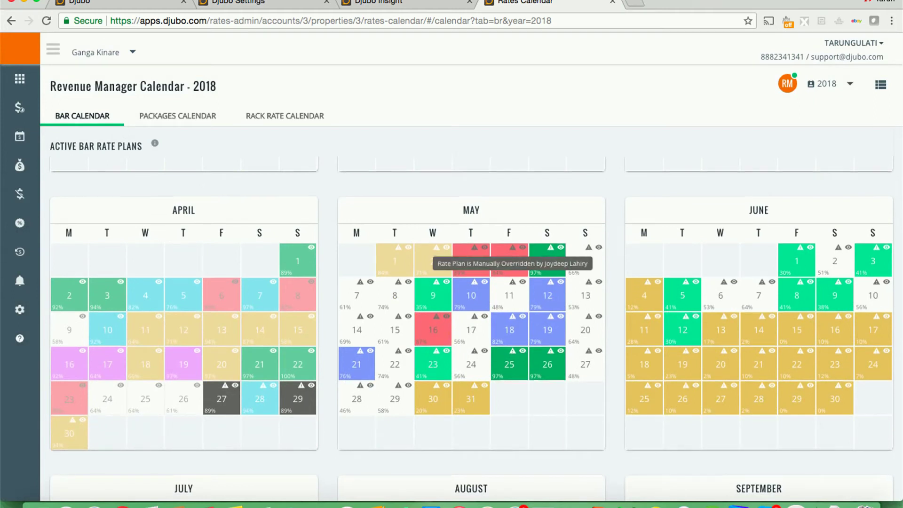
scroll(470, 329, down, 2)
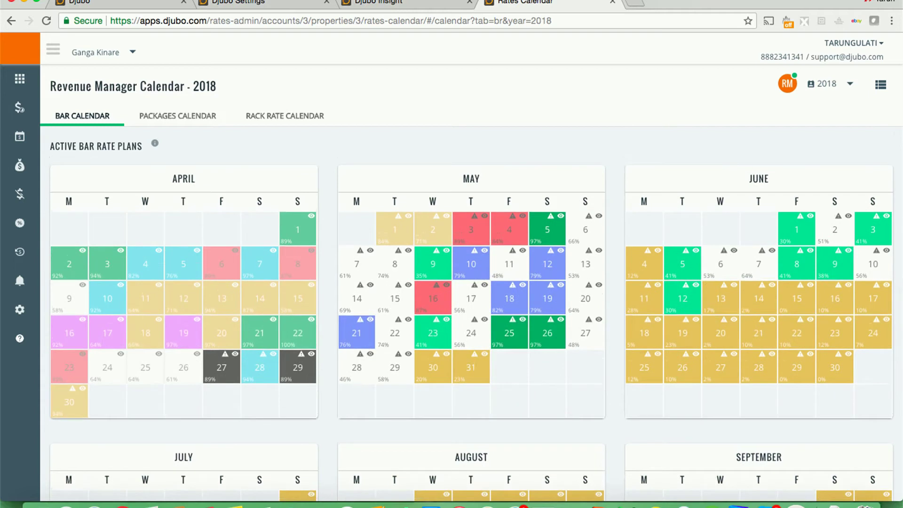
mouse_move(512, 215)
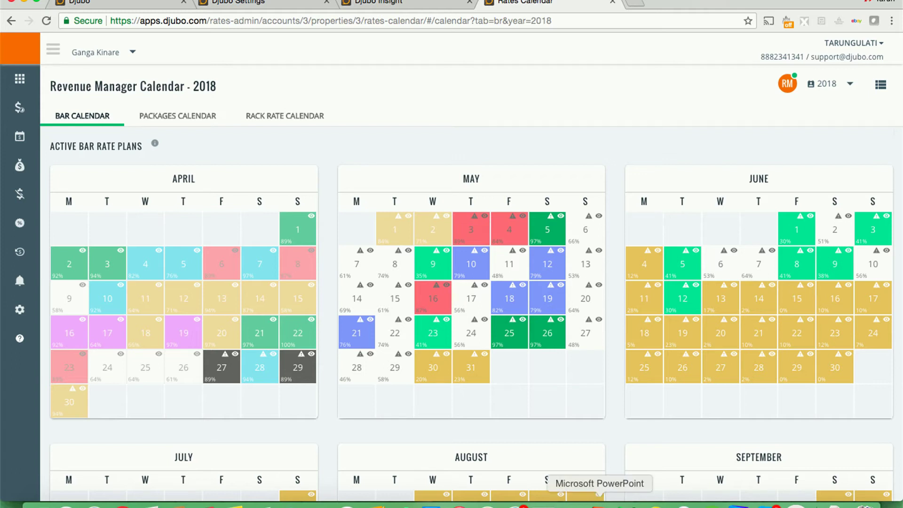
- Switch to the PowerPoint presentation and show slide 7 on tracking pickup trends and identifying slow days
click(599, 505)
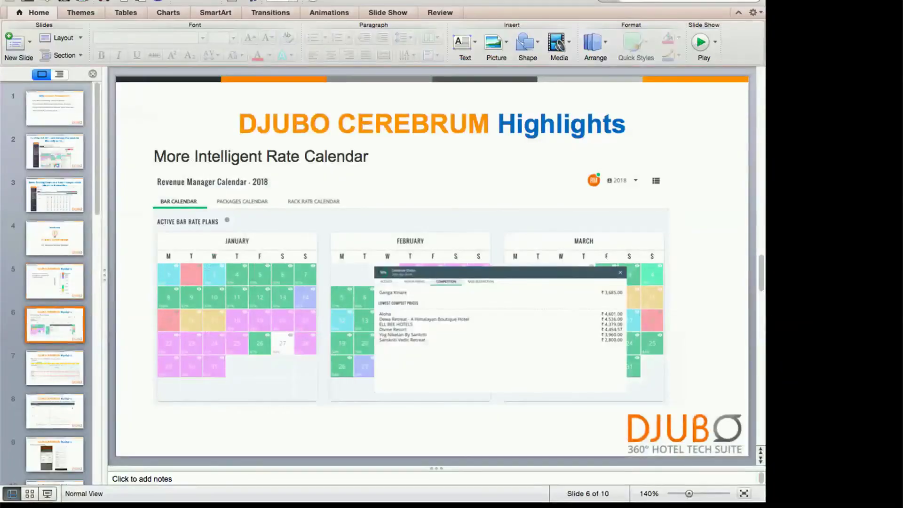
key(Down)
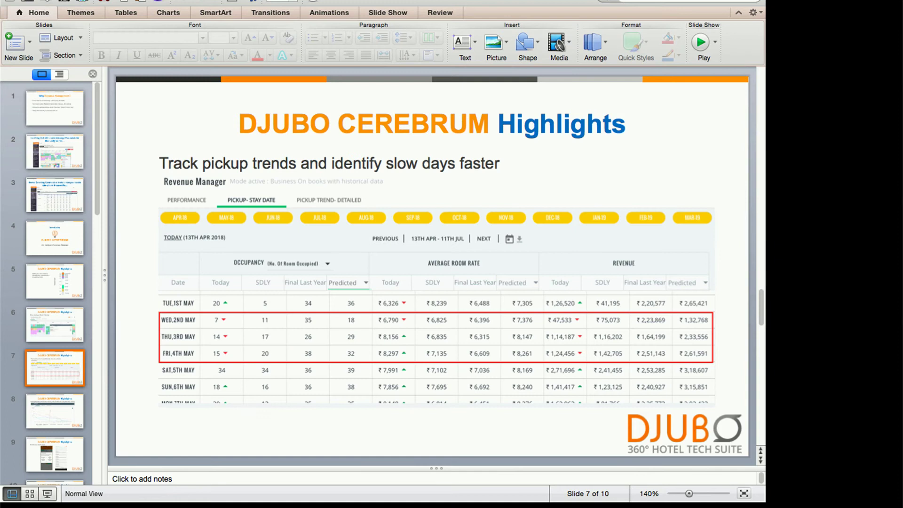
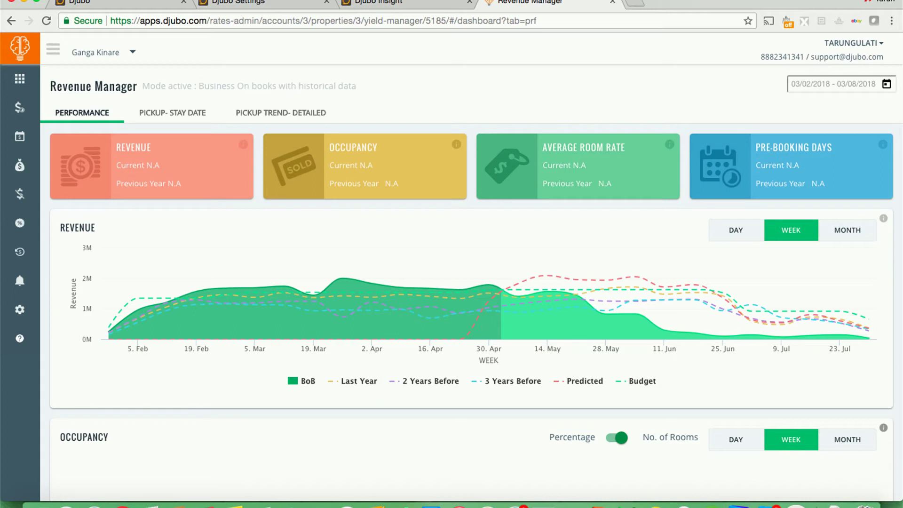
- In Djubo's Revenue Manager, inspect the weekly revenue performance figures for the weeks starting 30 April and 14 May 2018
mouse_move(313, 296)
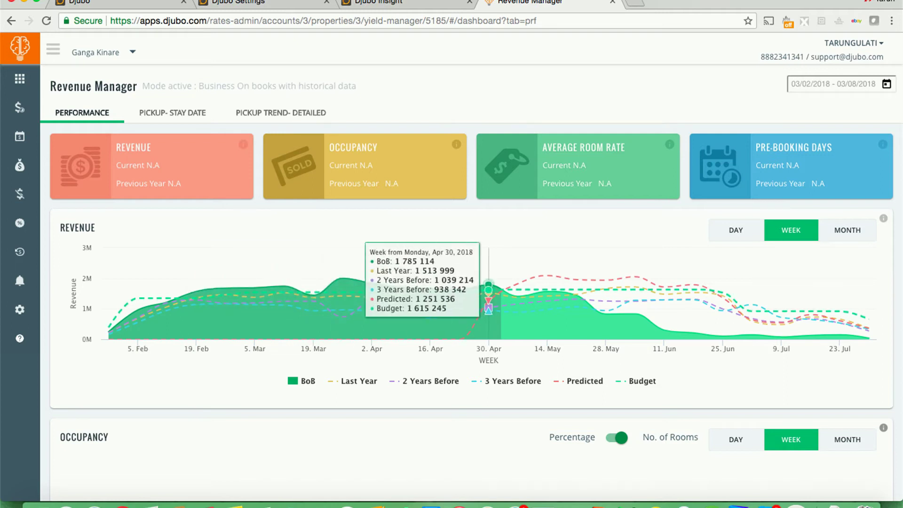
scroll(488, 301, down, 1)
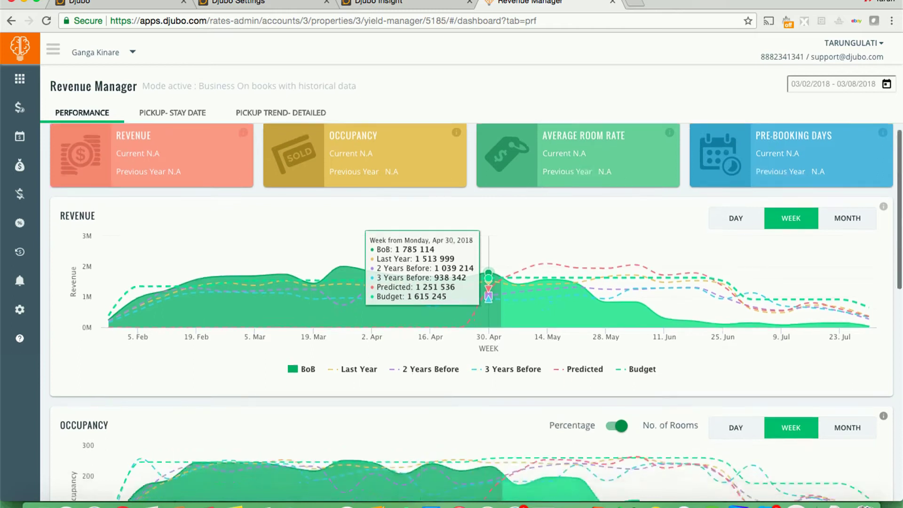
scroll(489, 301, up, 1)
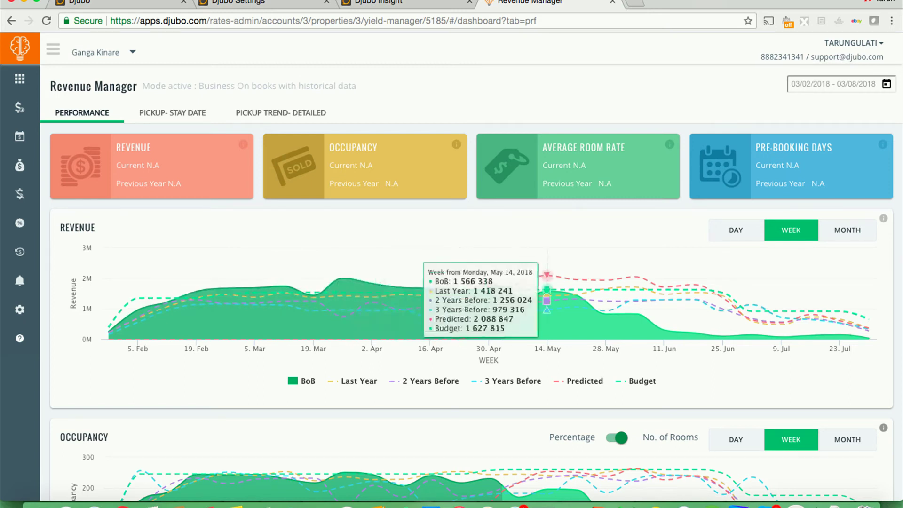
- Open the pickup by stay date report and read through its daily occupancy, average room rate and revenue for May
click(172, 112)
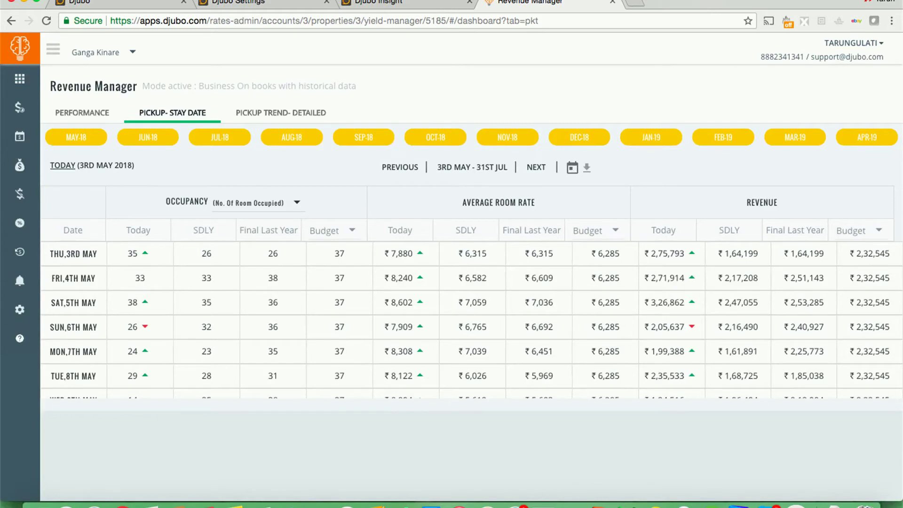
scroll(472, 320, down, 5)
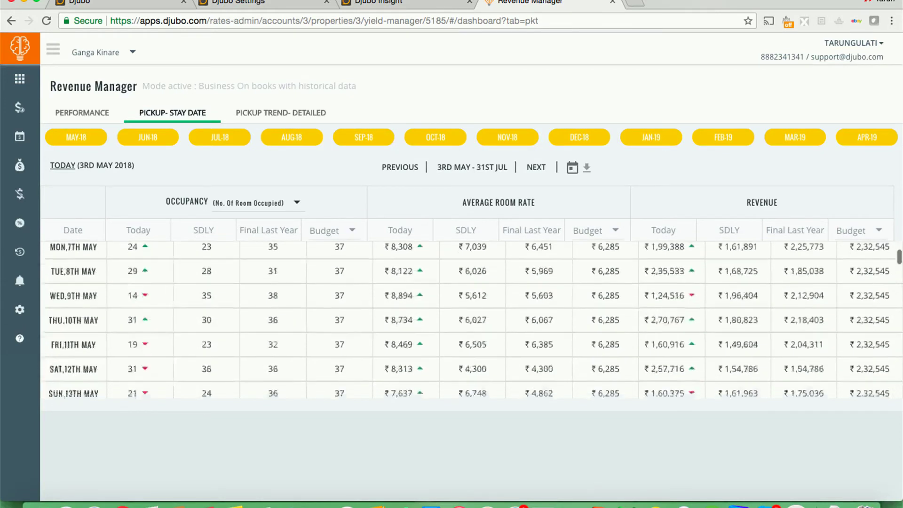
scroll(472, 319, up, 5)
scroll(471, 319, down, 10)
scroll(472, 320, up, 10)
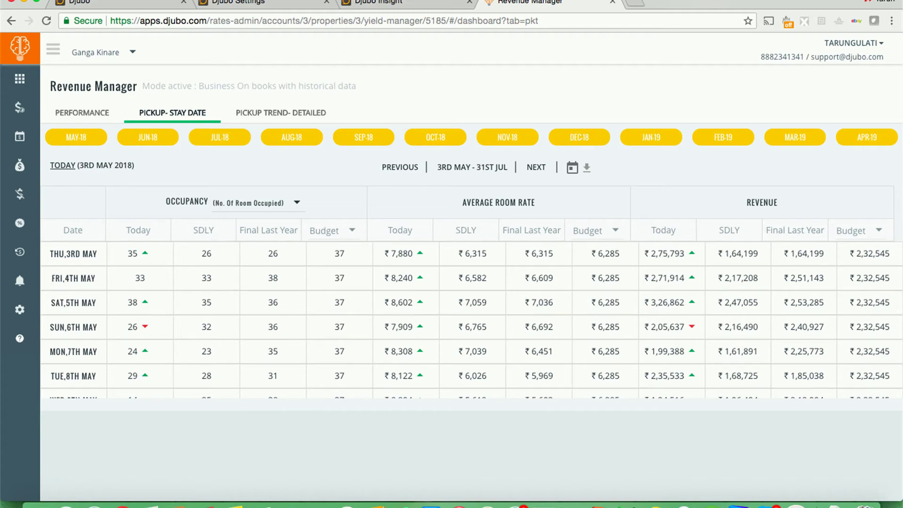
- Set the comparison column of the stay-date pickup table to Predicted
click(334, 231)
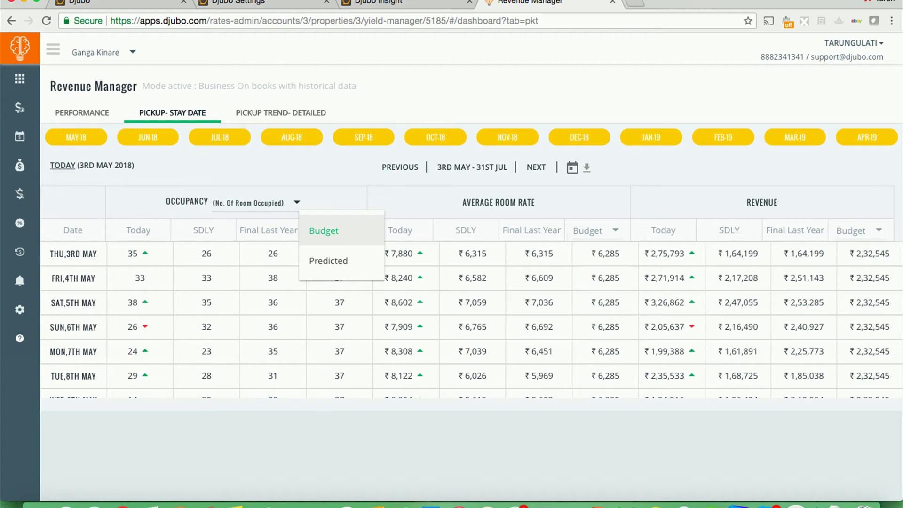
click(323, 230)
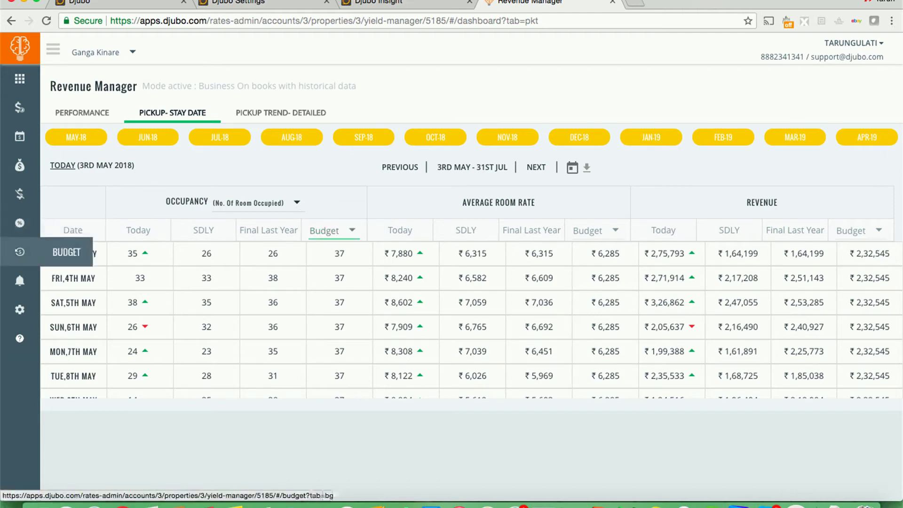
click(351, 230)
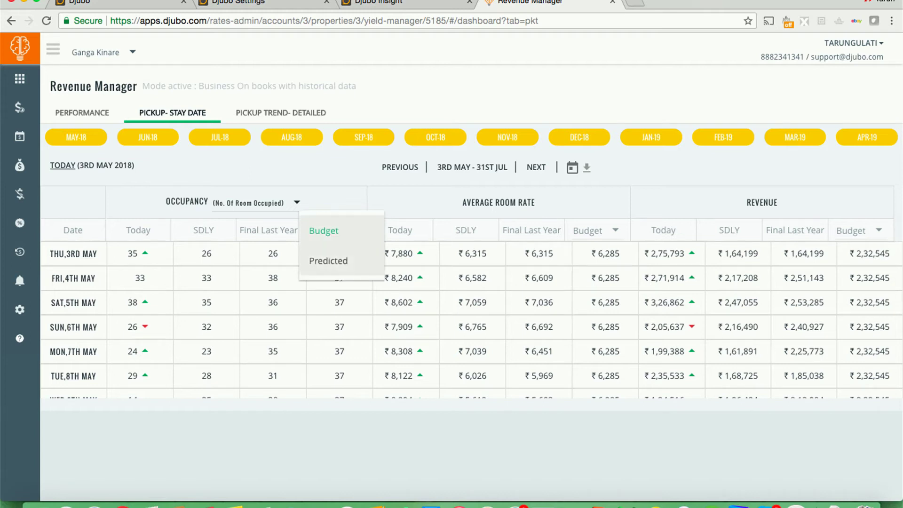
click(328, 260)
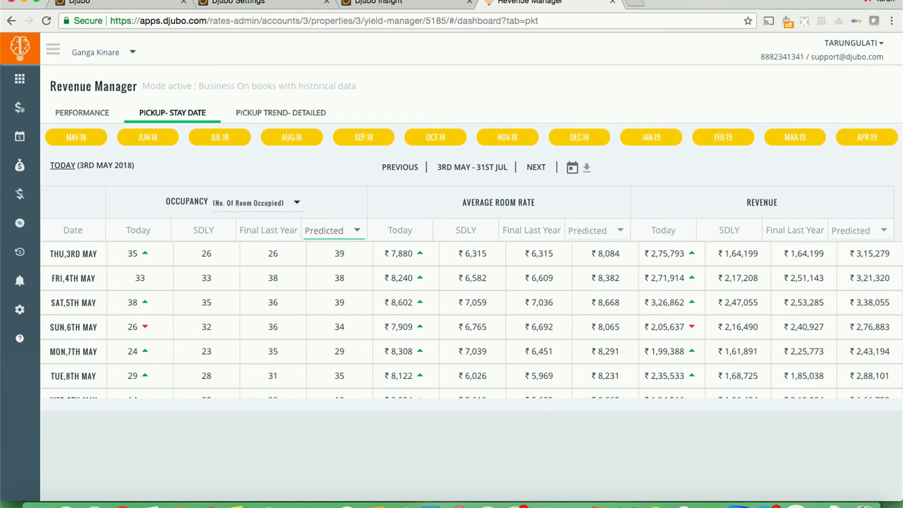
- Compare May's daily pickup with the predicted figures and check the lowest OTA price for Saturday, 12 May
scroll(470, 319, down, 2)
scroll(470, 320, up, 2)
mouse_move(399, 351)
scroll(405, 364, down, 3)
scroll(405, 365, down, 3)
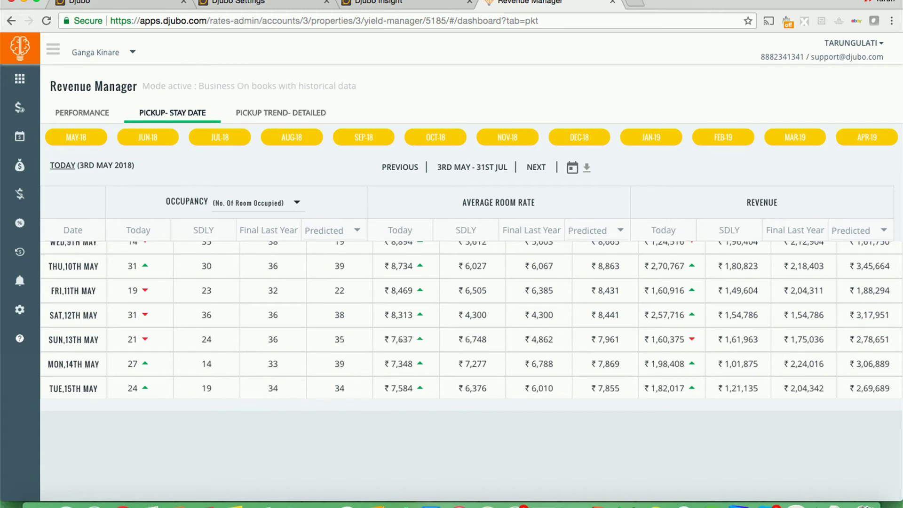
mouse_move(402, 315)
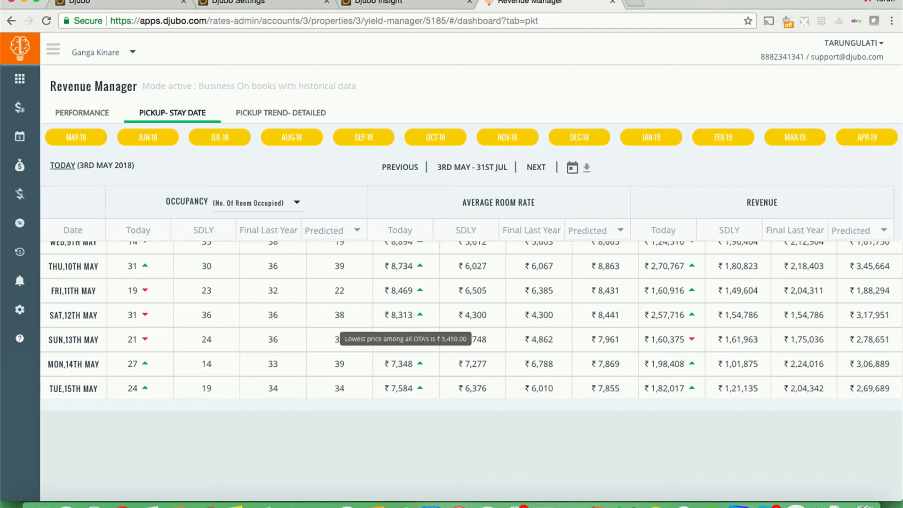
- Open the detailed pickup trend report and check which factors its charts can be filtered by
click(280, 112)
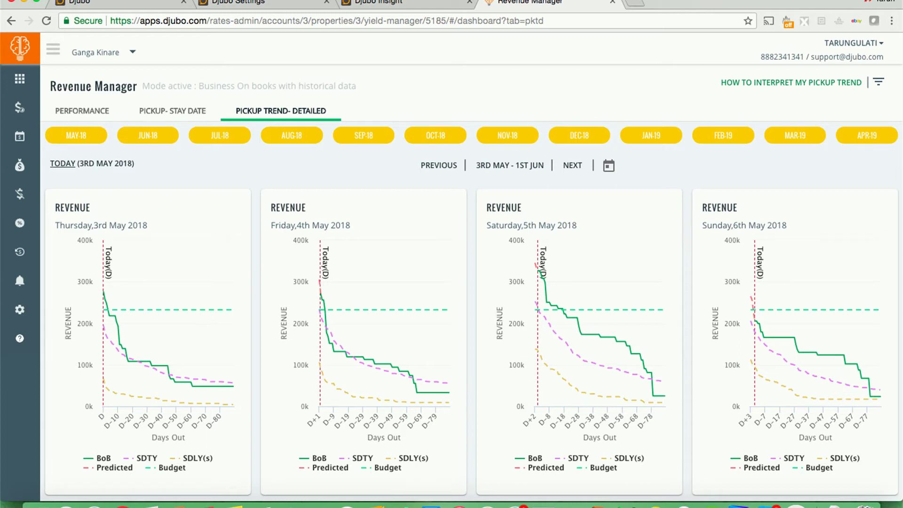
scroll(242, 357, down, 1)
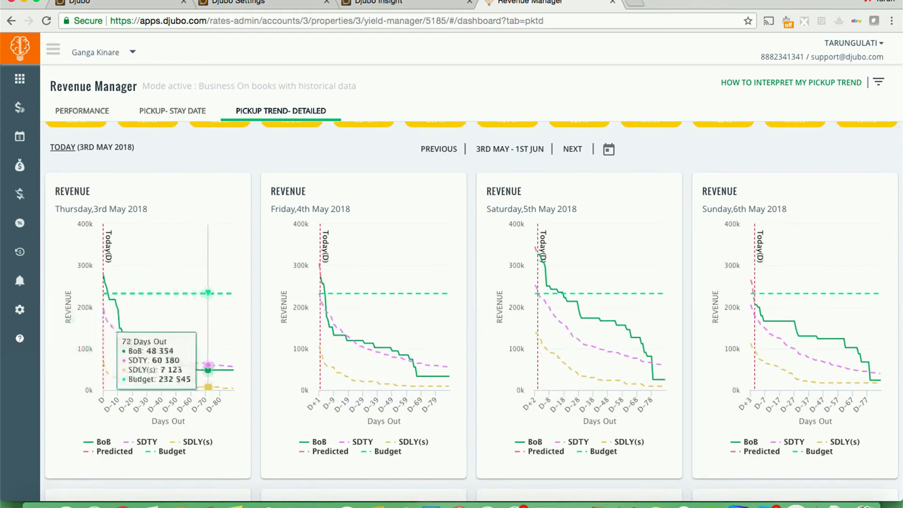
click(878, 82)
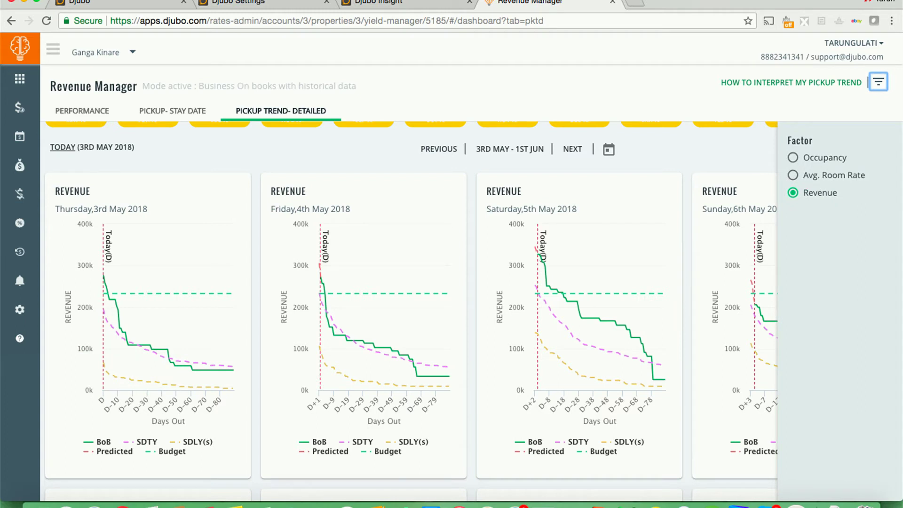
click(877, 82)
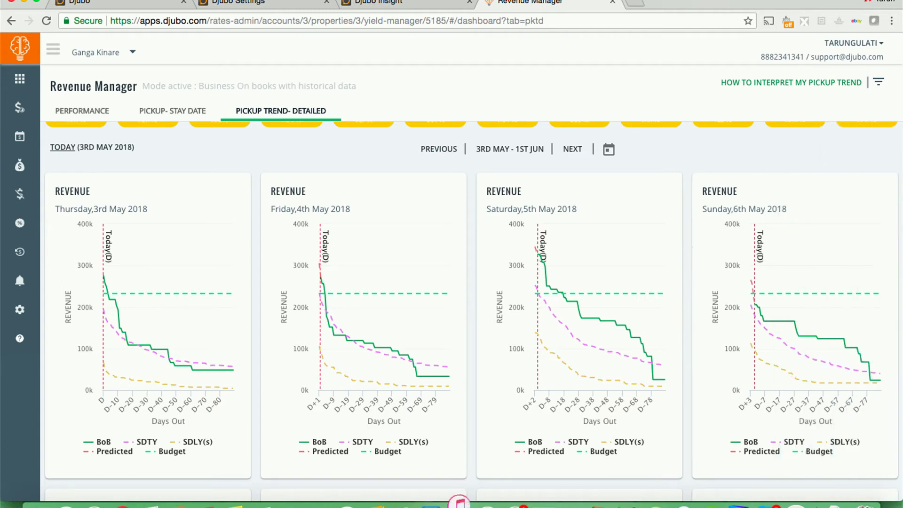
- Examine the daily revenue pickup charts for 7 to 14 May 2018, reading the days-out figures for 9 and 12 May
scroll(471, 310, down, 6)
scroll(546, 329, down, 1)
mouse_move(547, 324)
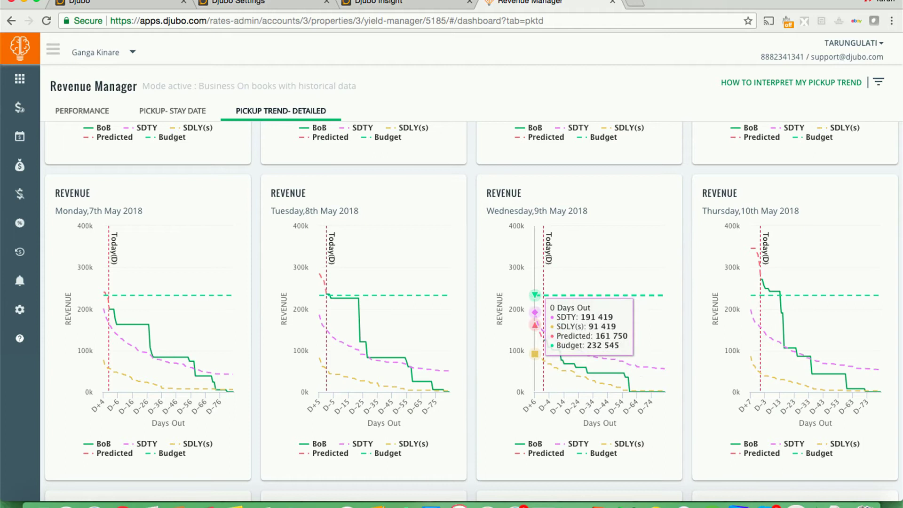
scroll(535, 311, down, 2)
scroll(534, 282, down, 6)
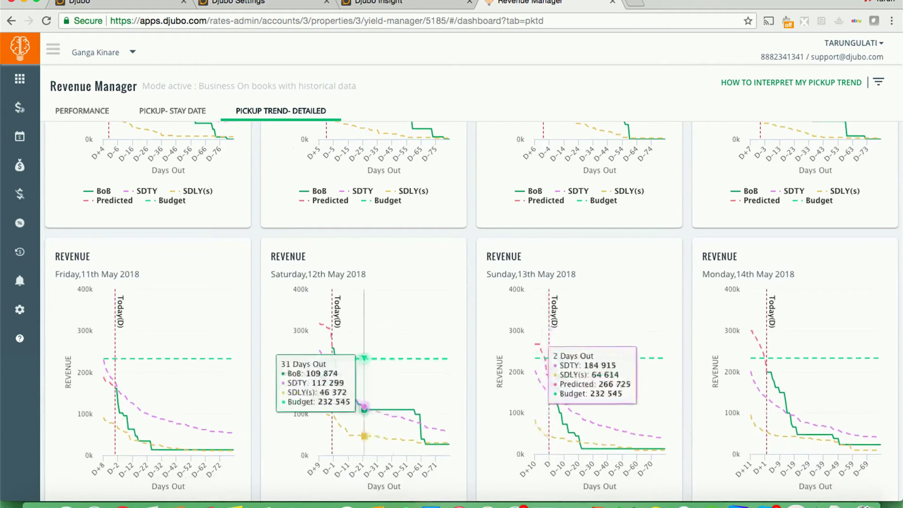
scroll(350, 357, down, 2)
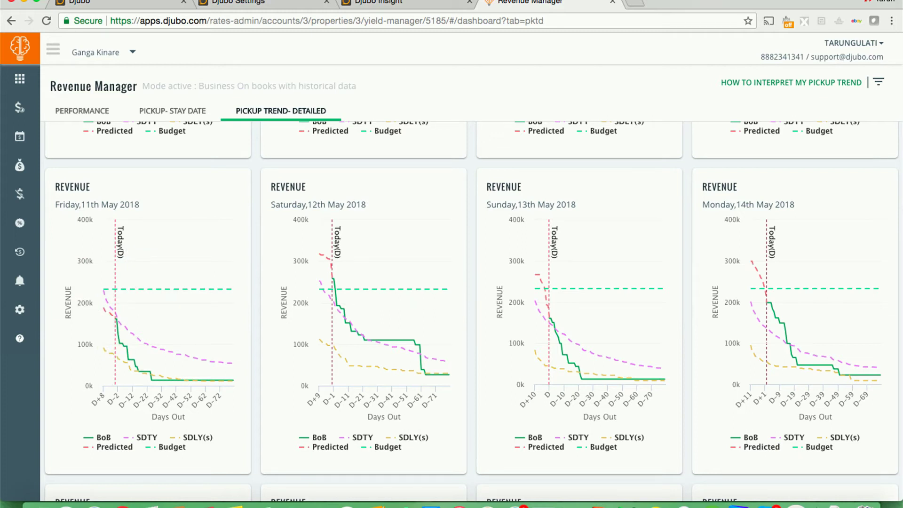
mouse_move(364, 338)
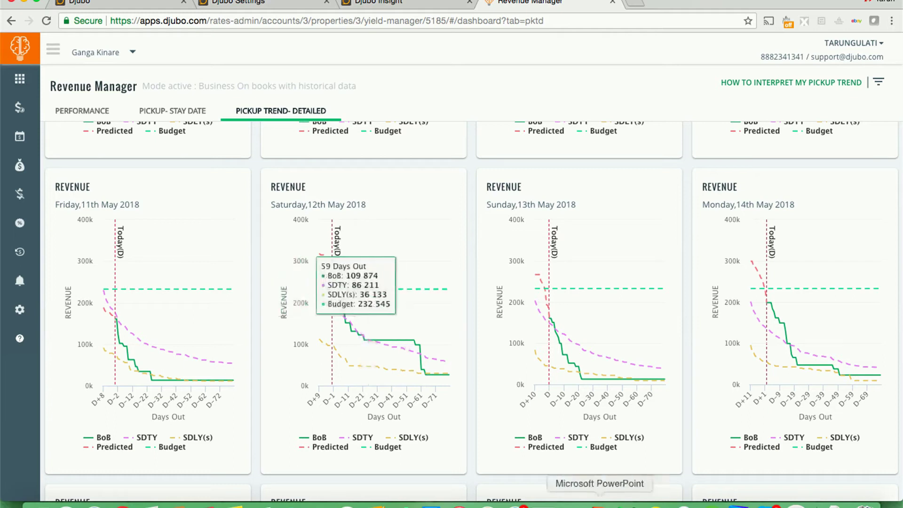
- Switch to the PowerPoint presentation and show slide 8 about tracking predicted revenues for every future date
click(599, 504)
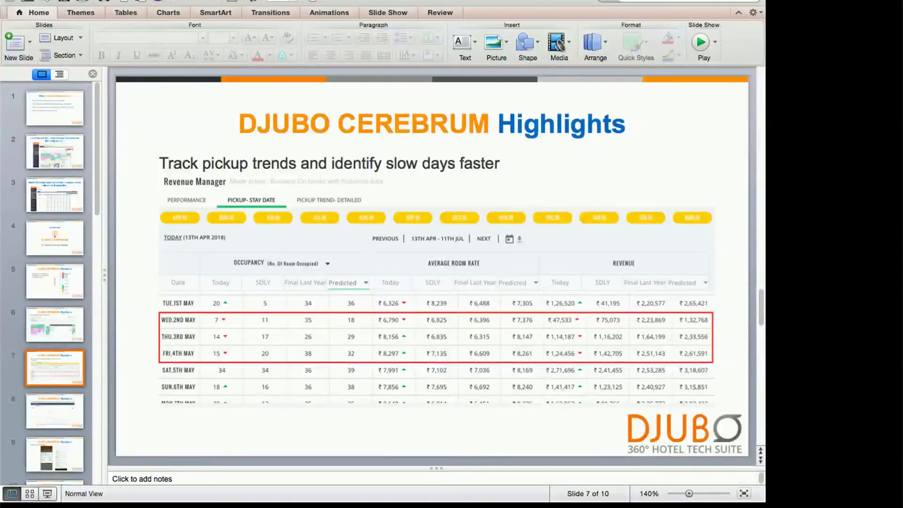
click(55, 411)
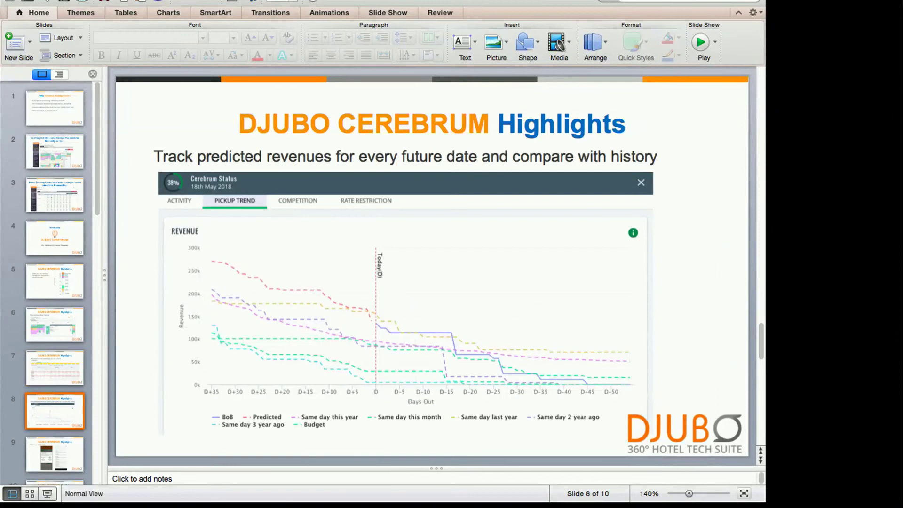
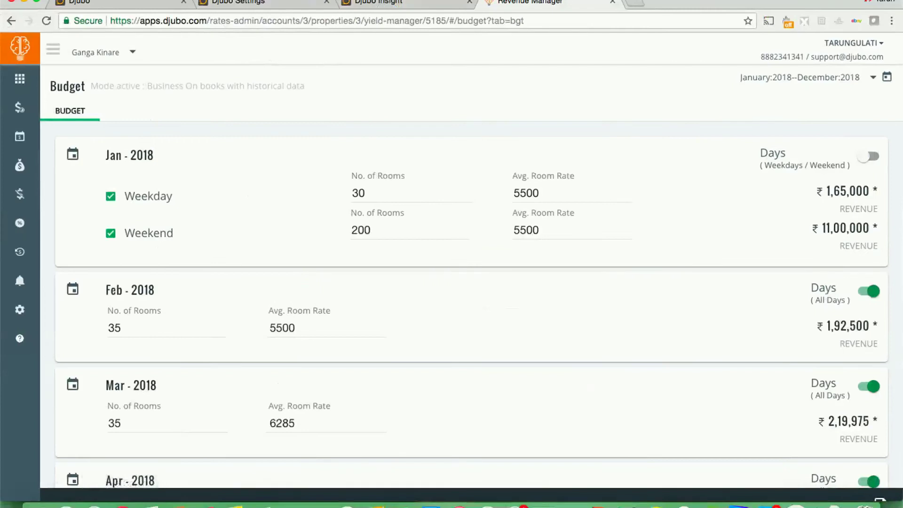
click(19, 107)
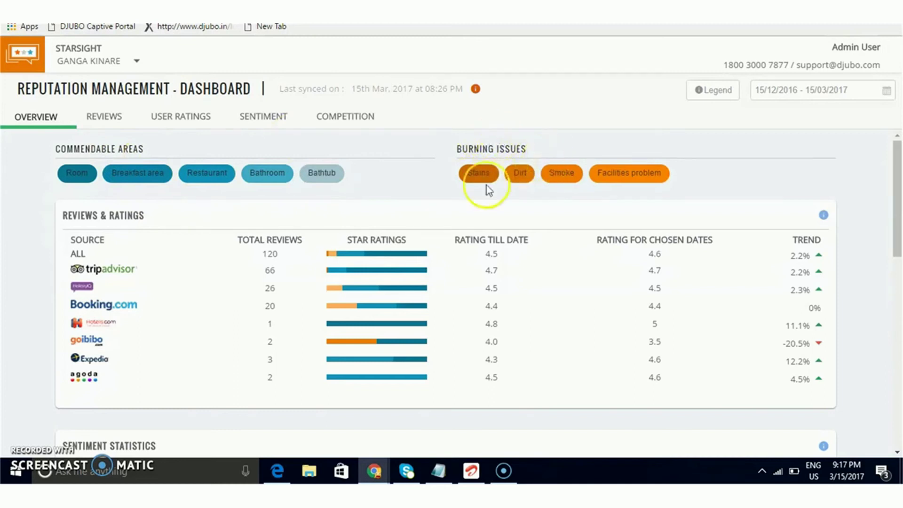
- Check the mention counts of the commendable areas and burning issues on the Starsight reputation overview
mouse_move(80, 185)
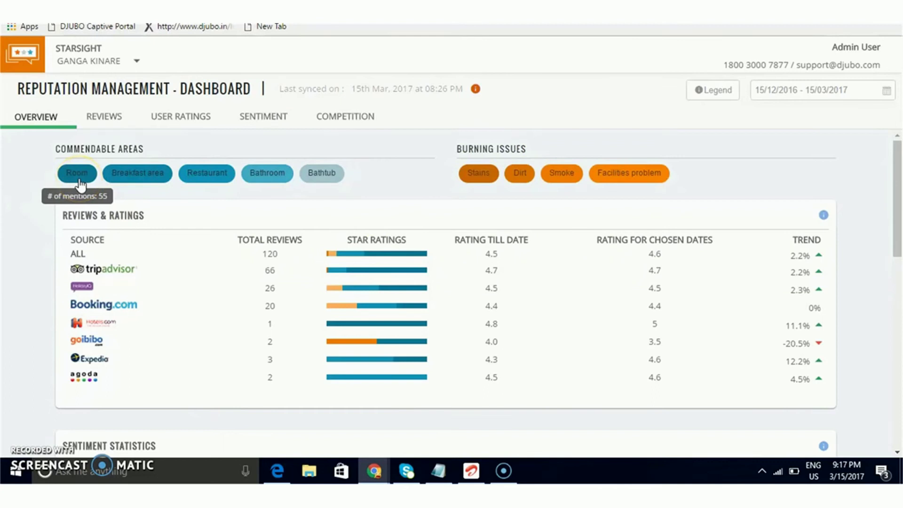
mouse_move(224, 184)
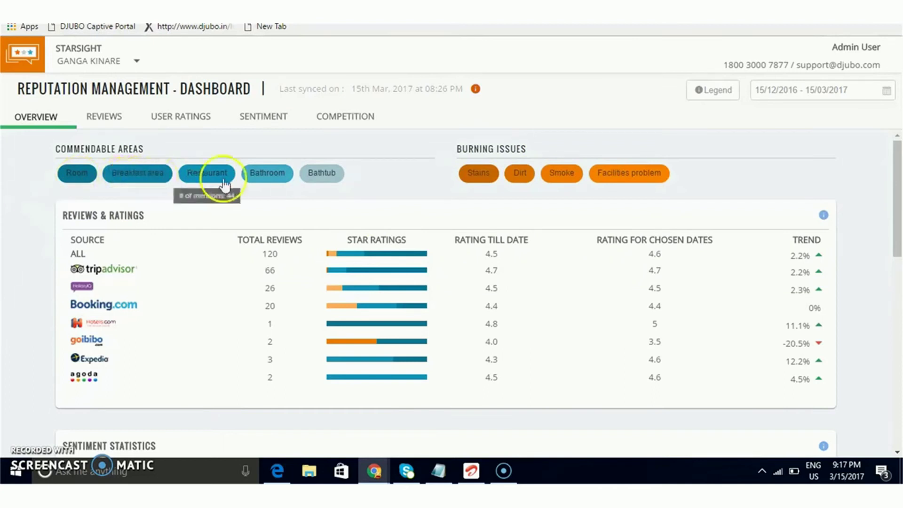
mouse_move(490, 176)
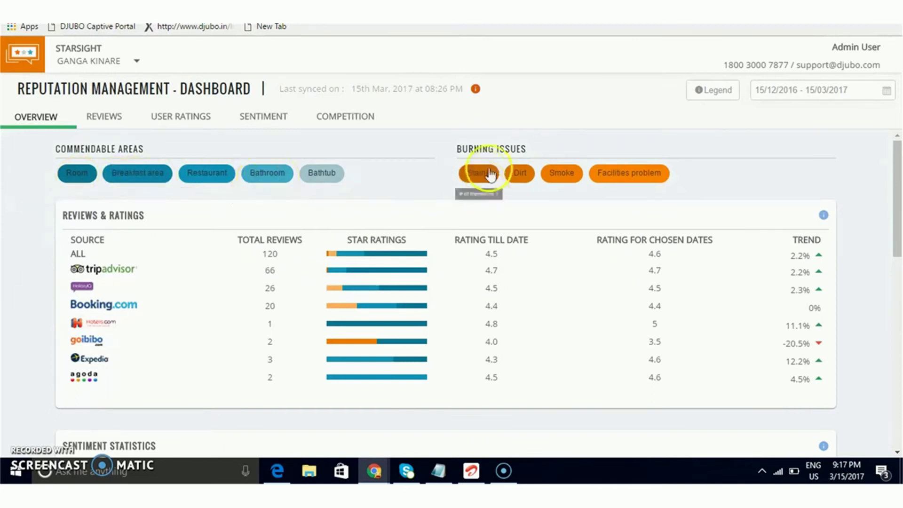
mouse_move(512, 190)
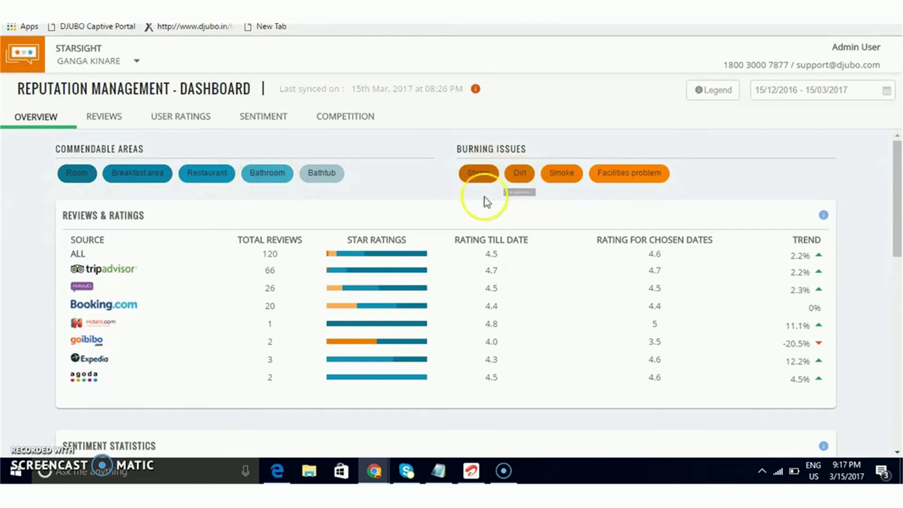
- Open the sentiment details for the commendable area Room and inspect the mention counts of its heatmap topics
click(75, 176)
mouse_move(242, 245)
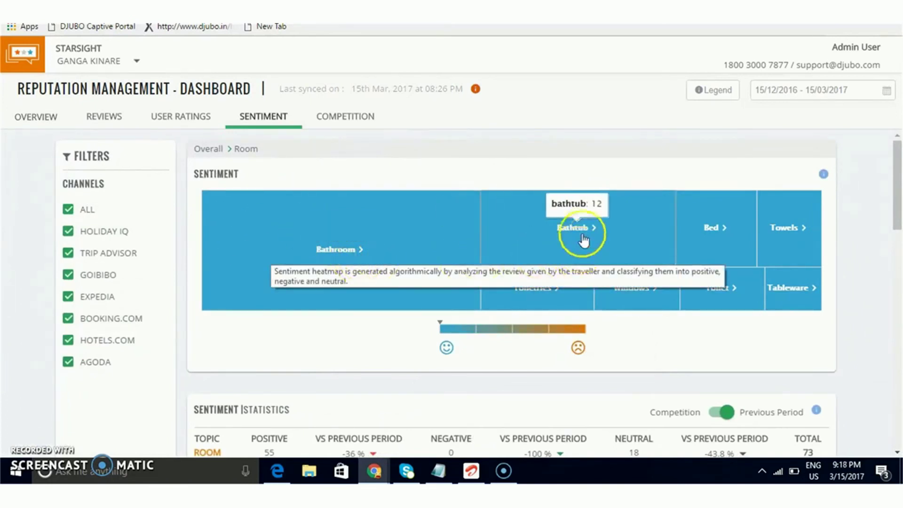
mouse_move(715, 234)
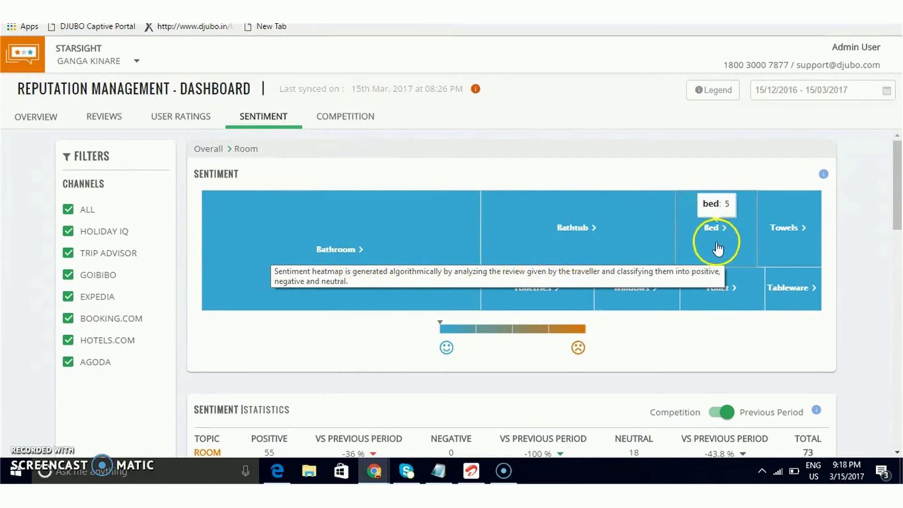
mouse_move(728, 284)
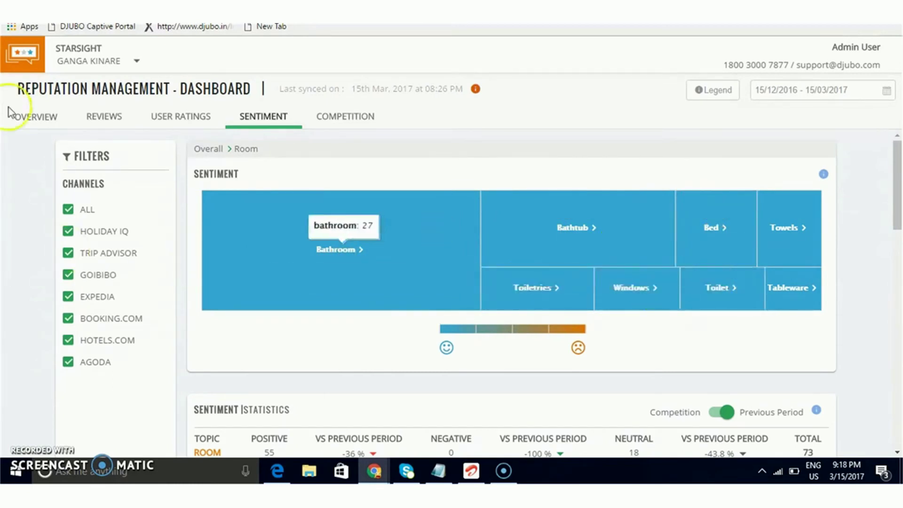
- Return to the reputation overview and open the sentiment details for the burning issue Stains
click(53, 121)
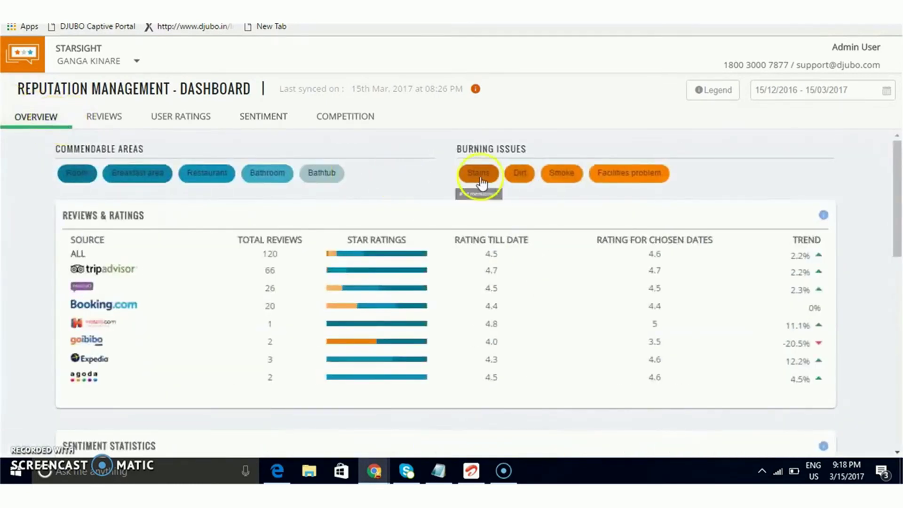
click(487, 181)
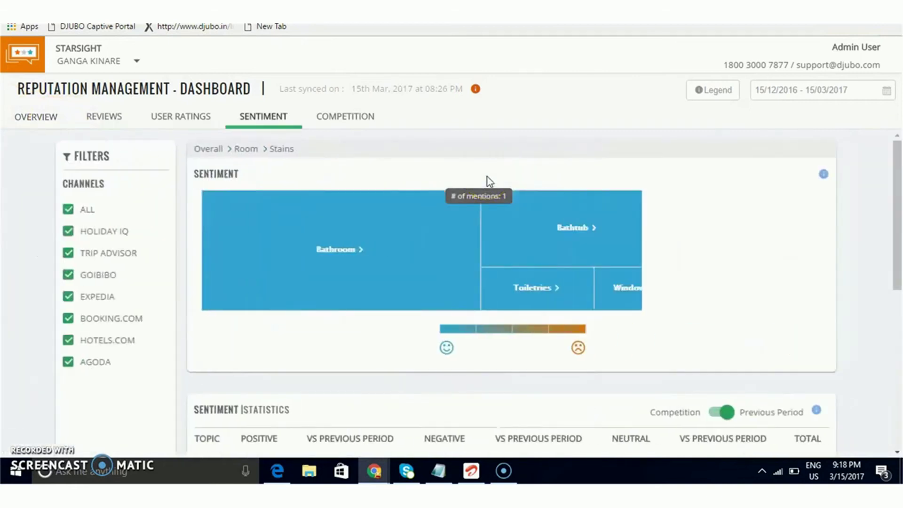
mouse_move(424, 279)
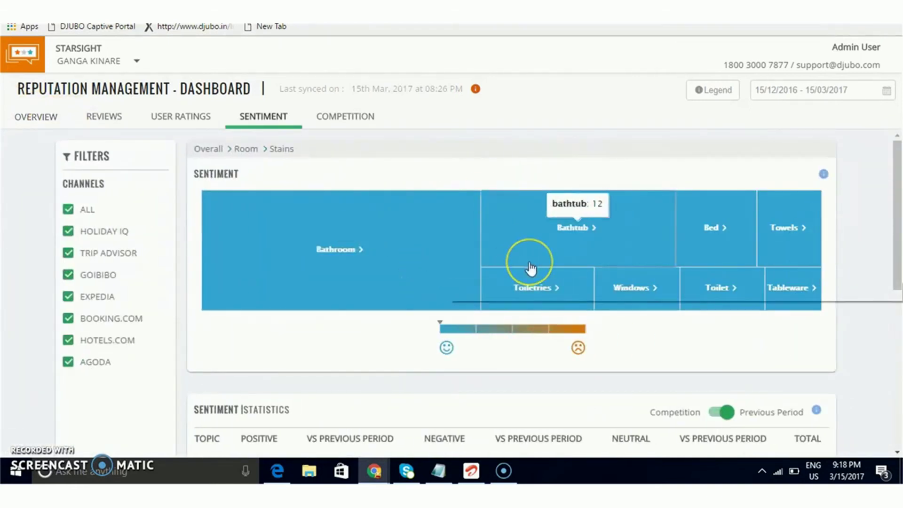
- Return to the reputation overview and examine the star rating breakdown, rating till date and rating for chosen dates
click(36, 117)
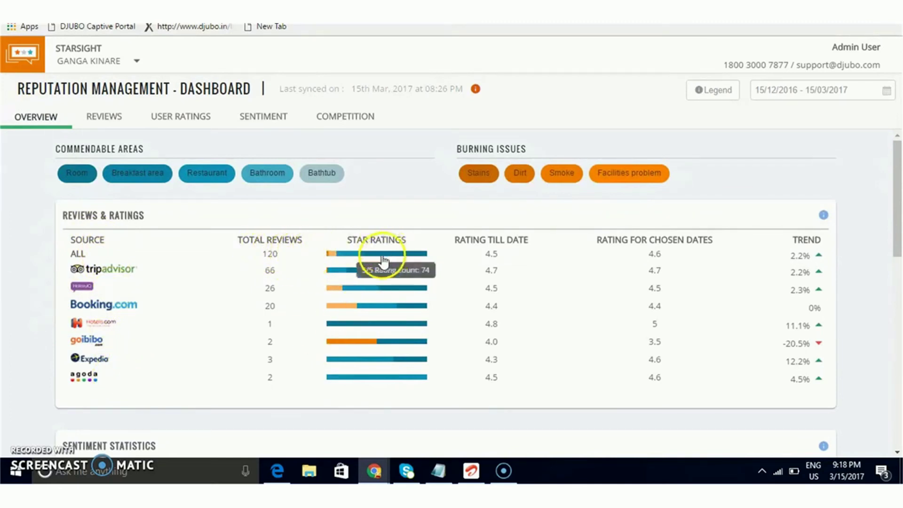
mouse_move(377, 262)
mouse_move(331, 259)
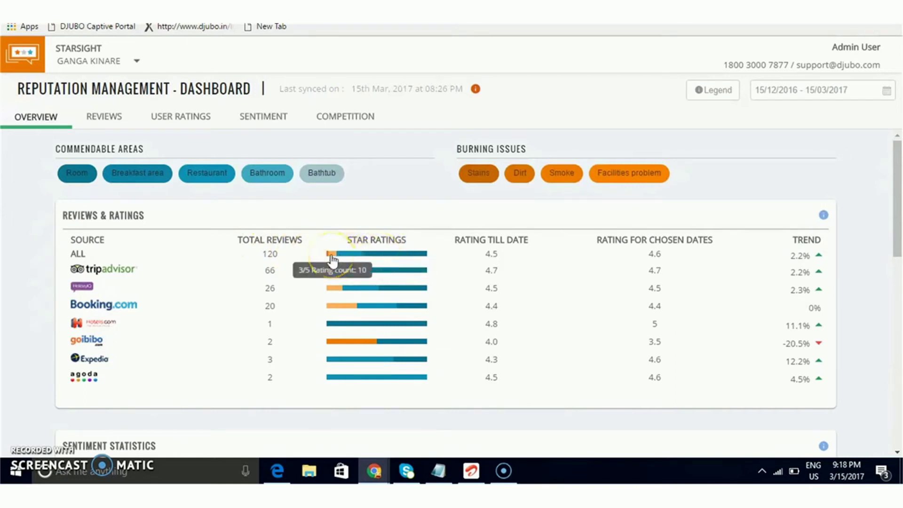
mouse_move(529, 262)
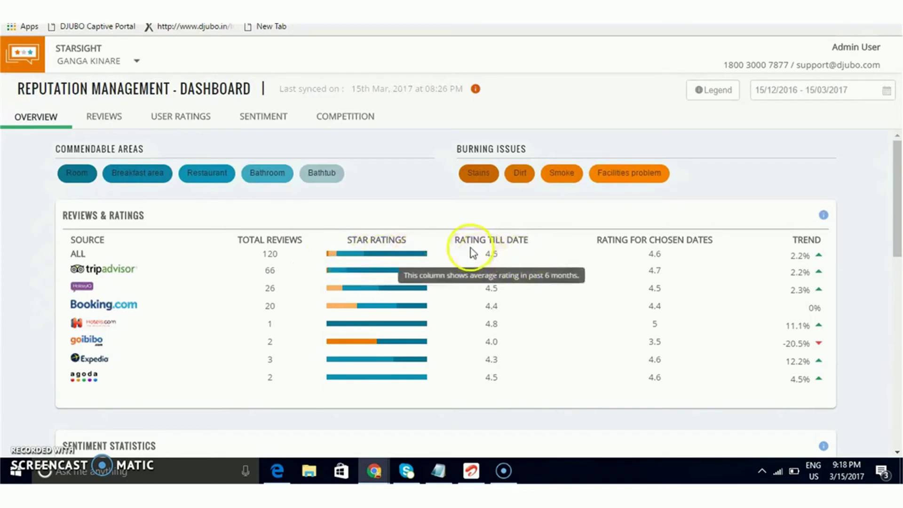
mouse_move(642, 258)
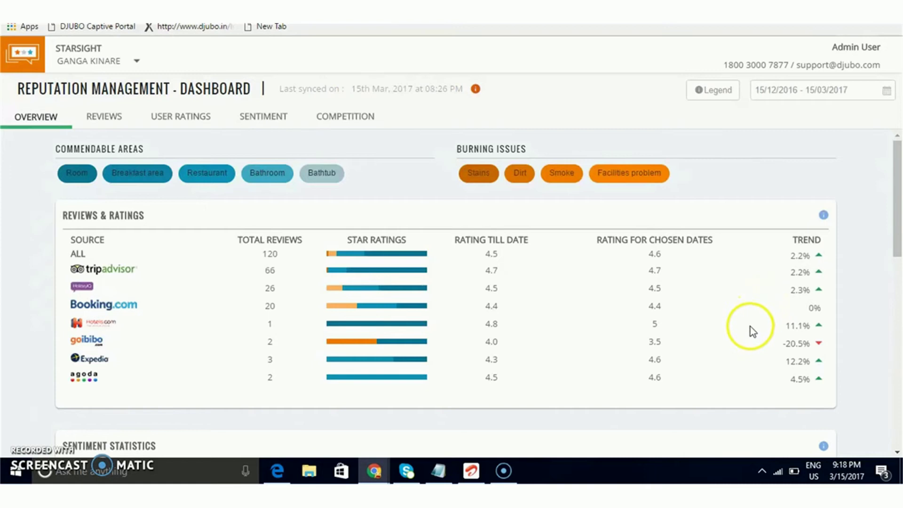
- Review the sentiment statistics by category, the competition ratings and the sentiment chart on the overview
scroll(640, 320, down, 4)
scroll(607, 339, down, 2)
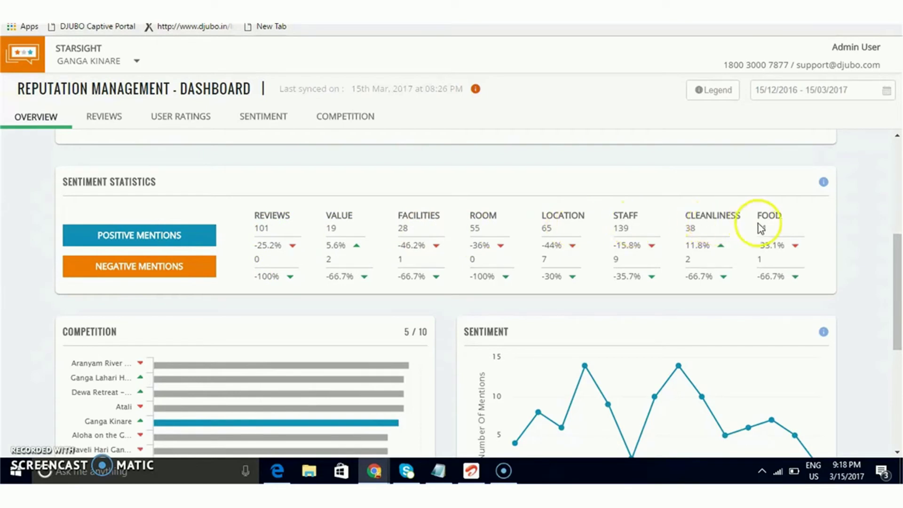
scroll(288, 252, down, 3)
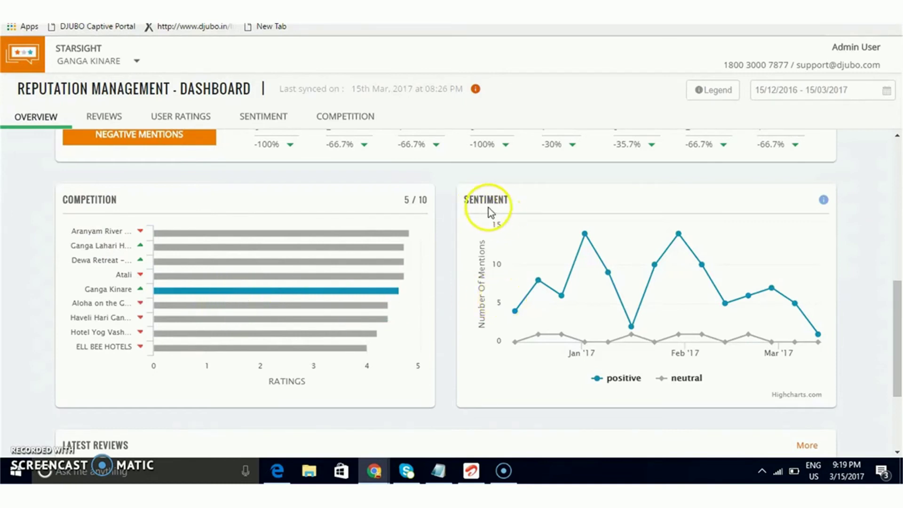
- Hide the positive and neutral series in the Sentiment chart and show both again
click(629, 384)
click(686, 384)
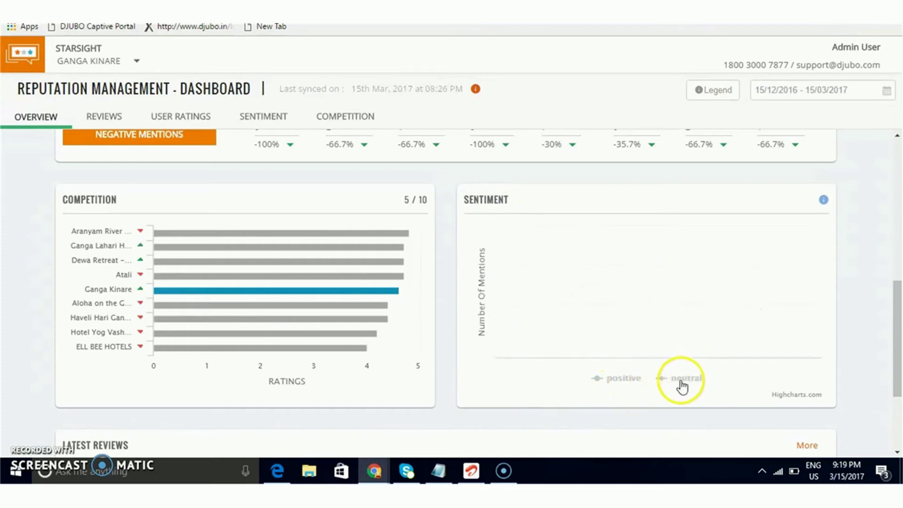
click(630, 384)
click(676, 384)
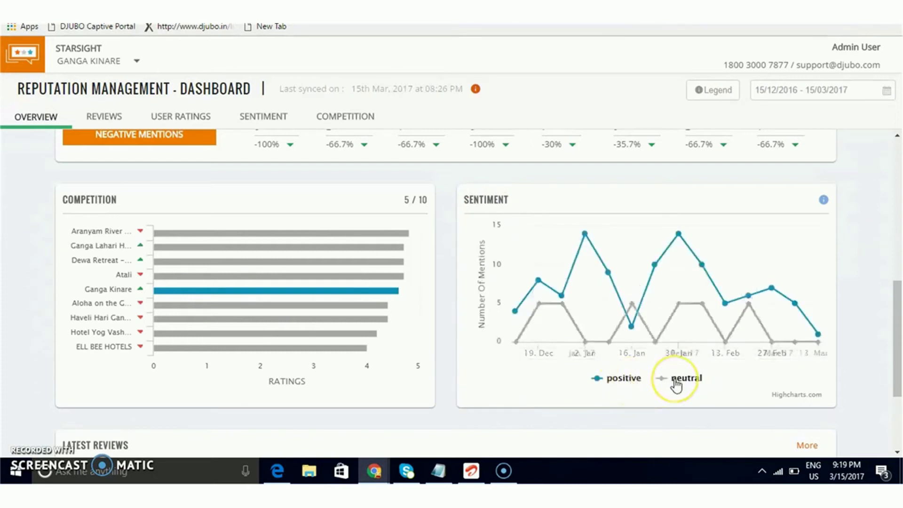
- Open the TripAdvisor response form for the latest "Great find" review and look through its fields
scroll(429, 401, down, 3)
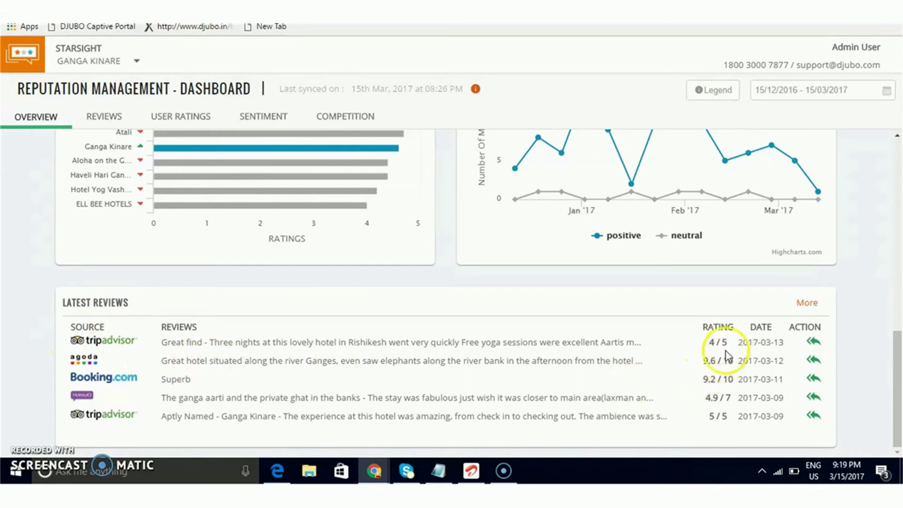
click(815, 345)
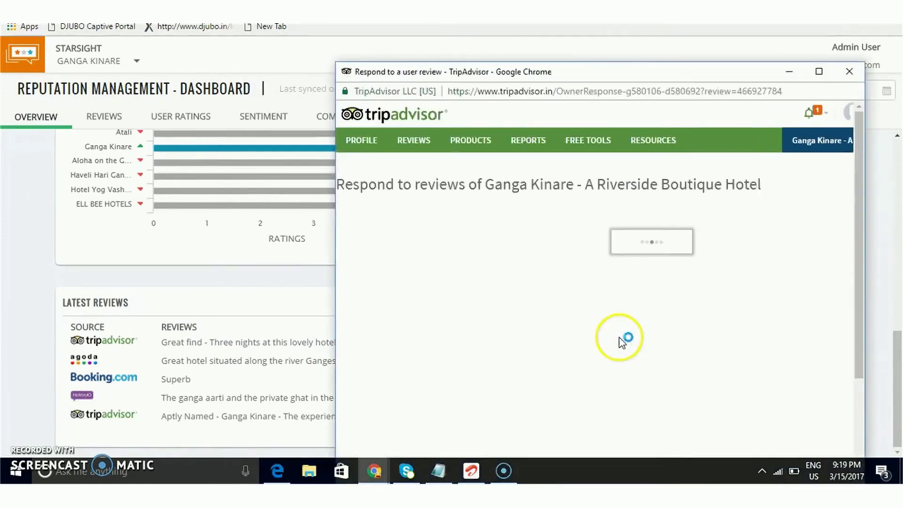
scroll(621, 342, down, 3)
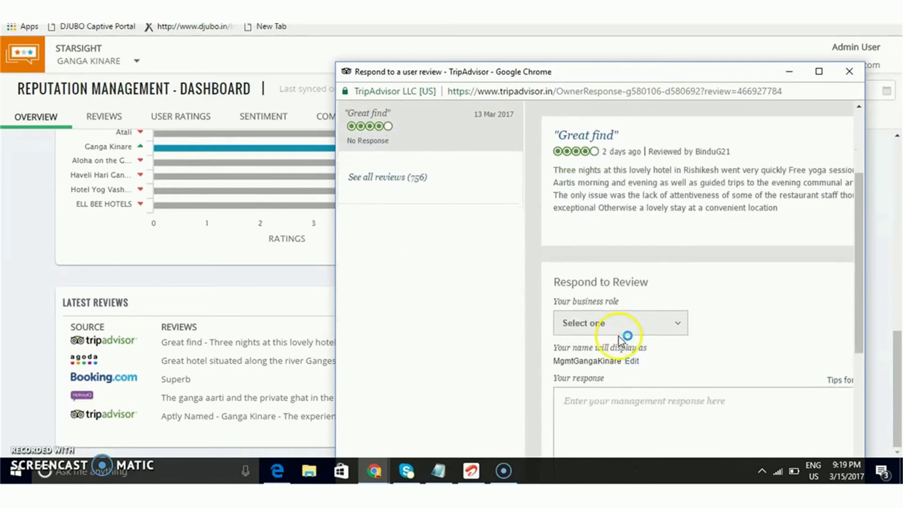
scroll(619, 338, down, 3)
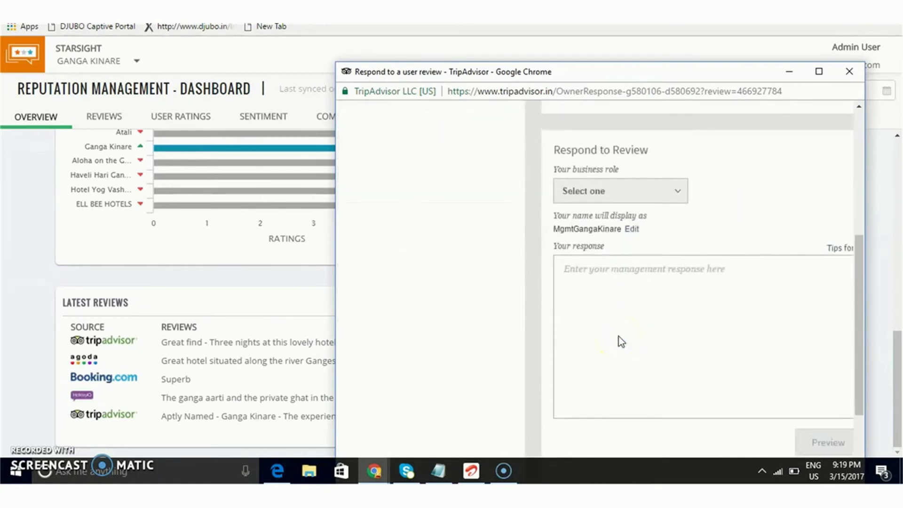
scroll(617, 337, down, 3)
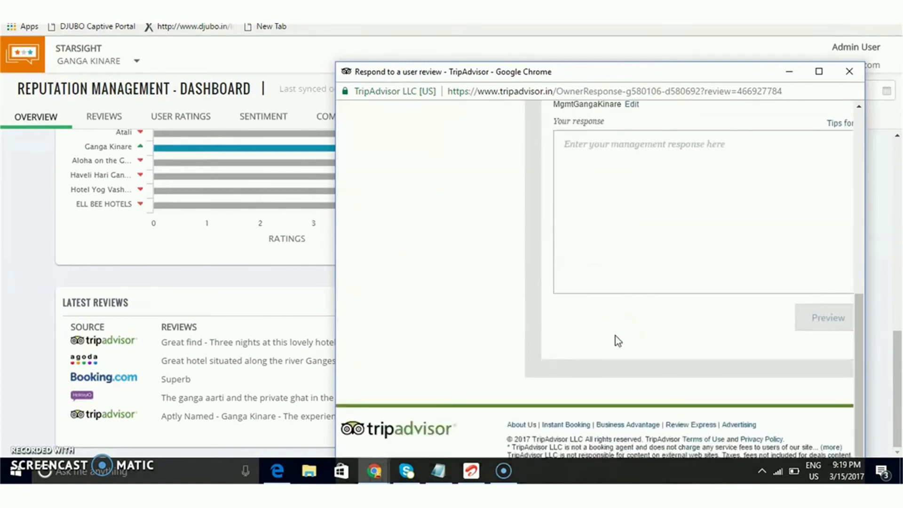
- Close the TripAdvisor response form and filter the full review list to the Trip Advisor channel only
click(849, 71)
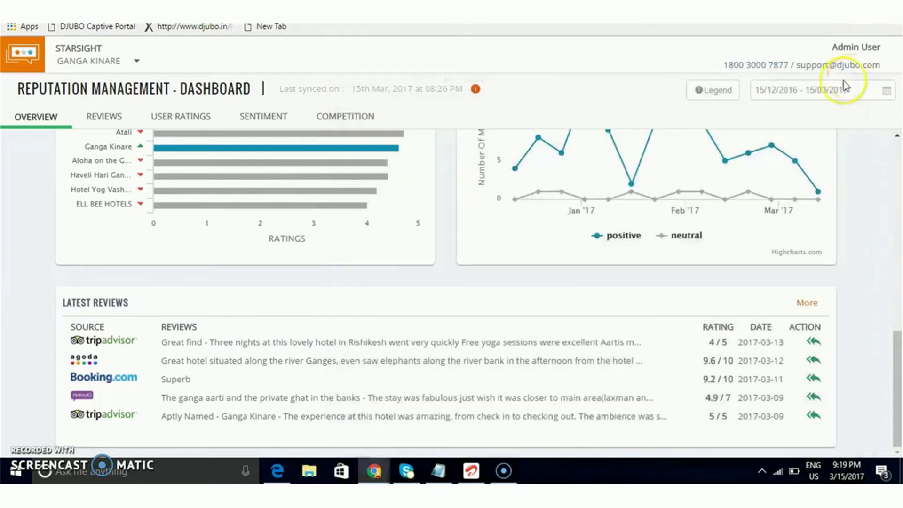
click(104, 121)
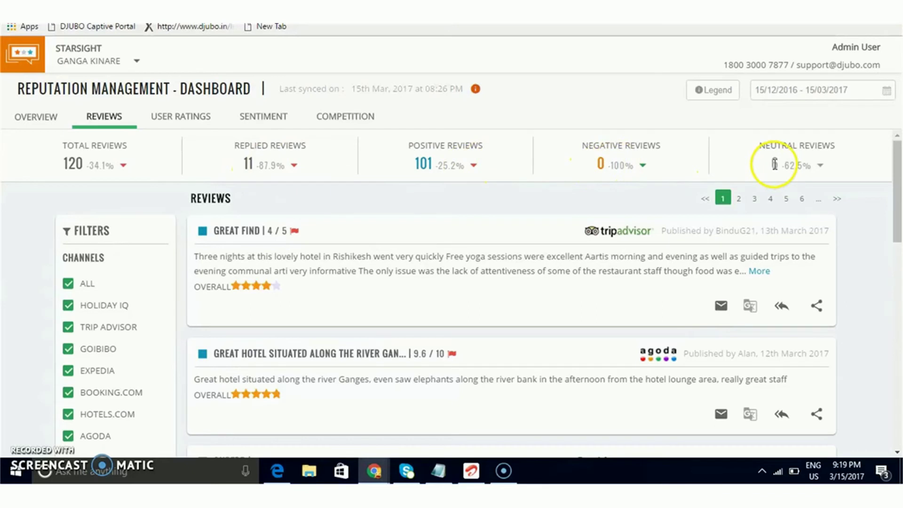
scroll(315, 310, down, 2)
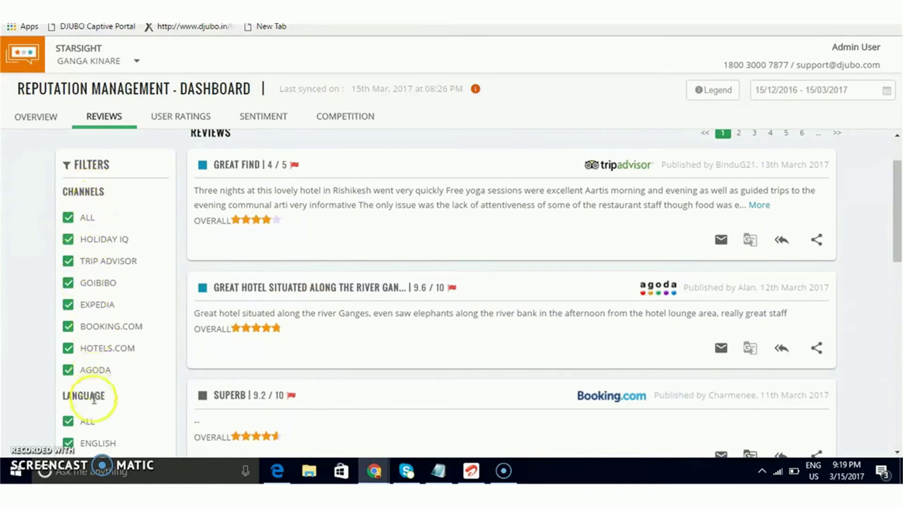
click(68, 219)
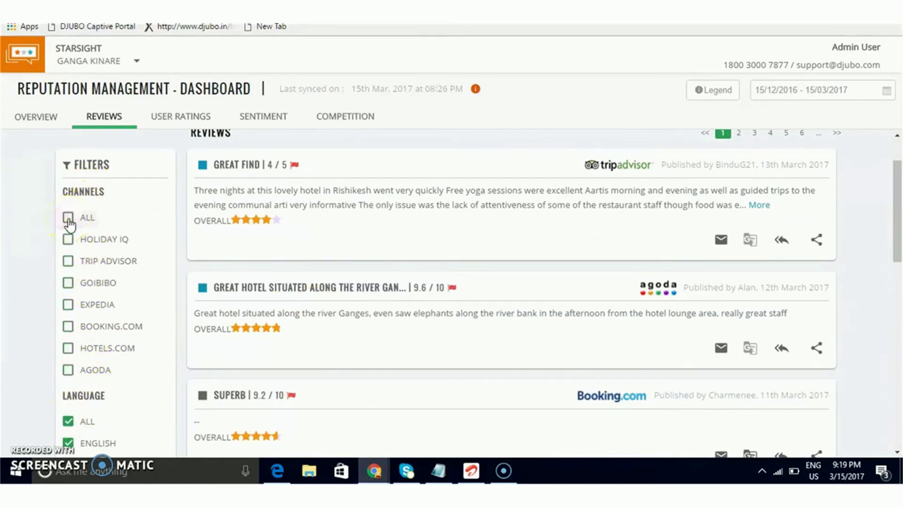
click(68, 263)
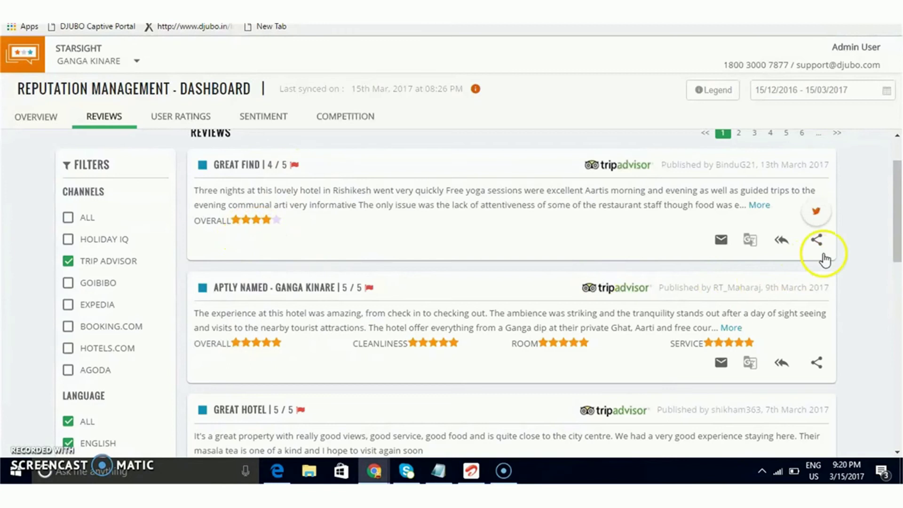
- Limit the review language filter to Non-English only and return to the start of the filtered reviews
scroll(472, 325, down, 4)
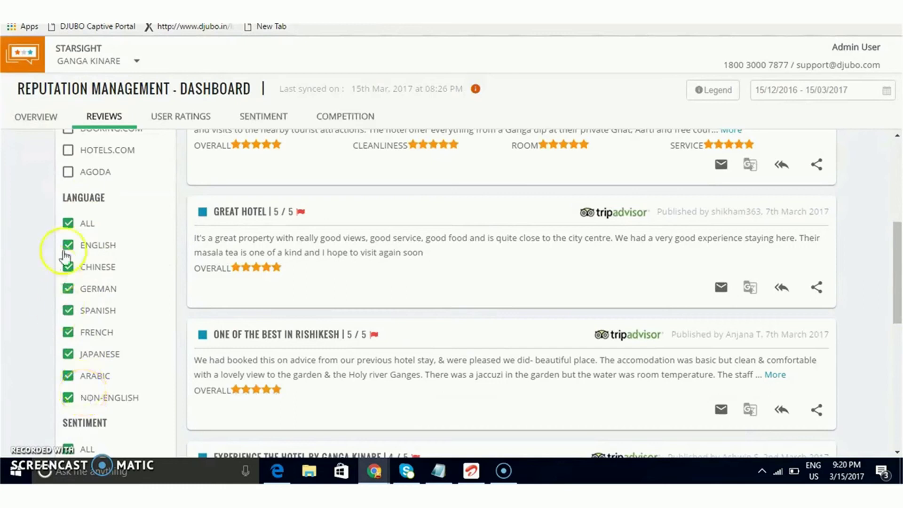
click(69, 223)
scroll(75, 362, down, 1)
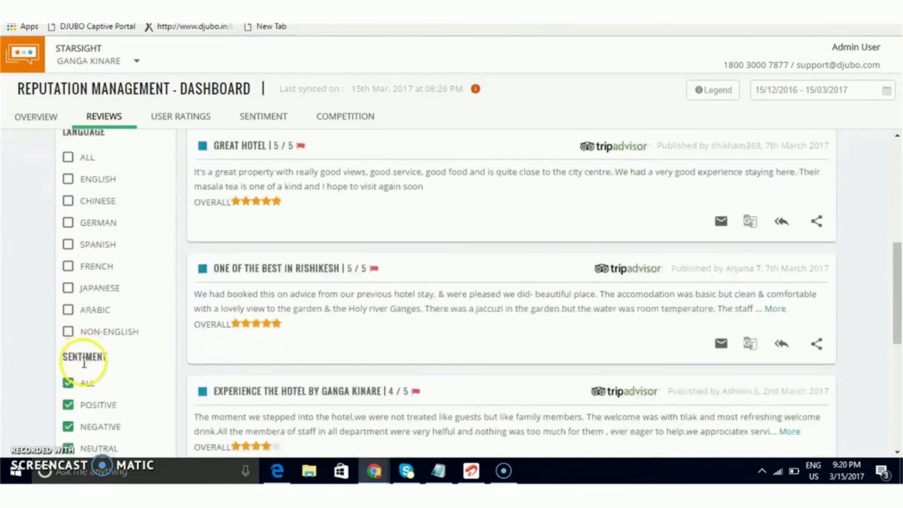
click(69, 332)
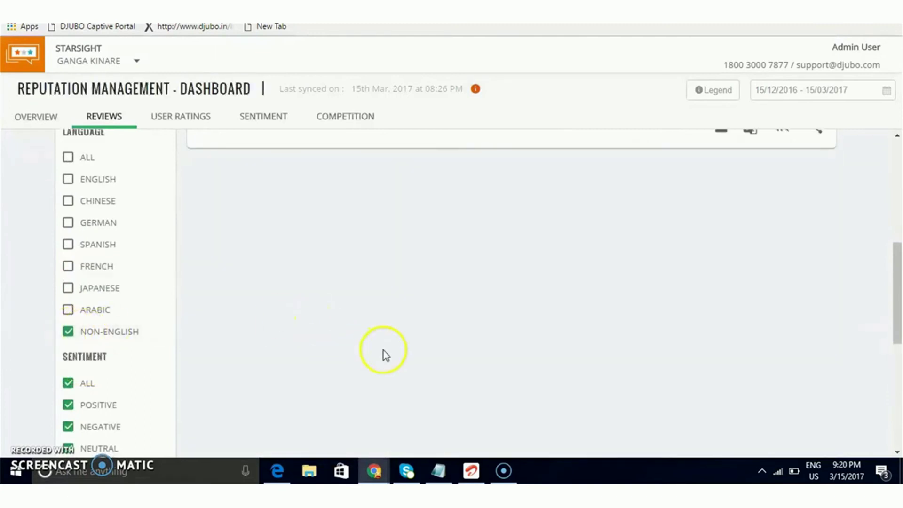
scroll(382, 351, up, 5)
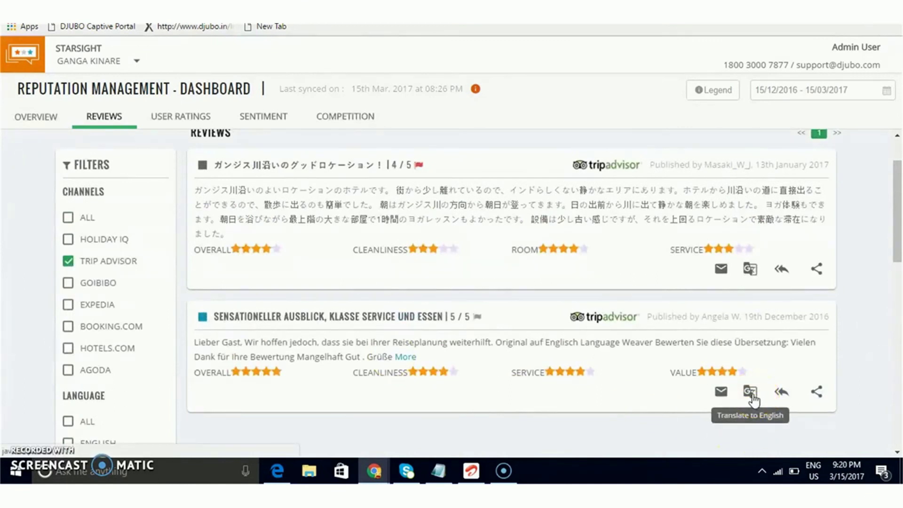
- Translate the German review "Sensationeller Ausblick, Klasse Service und Essen" to English and read it in full
click(506, 399)
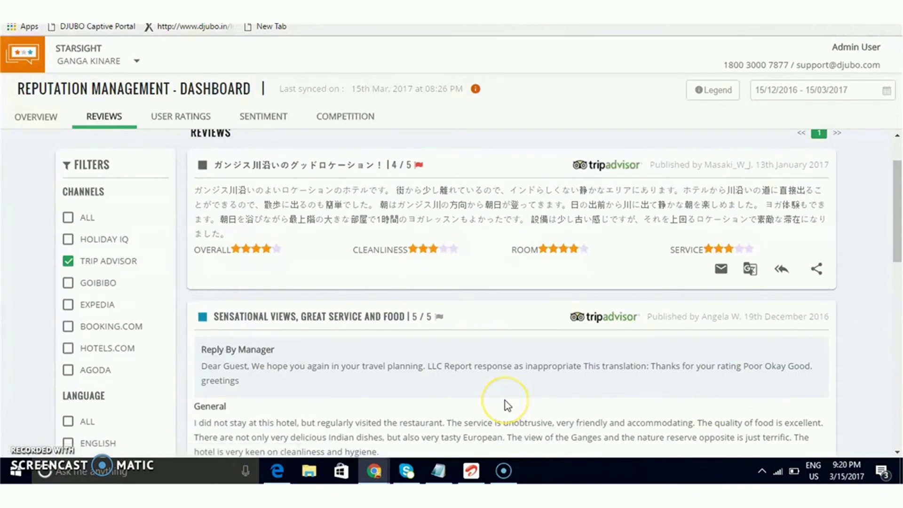
scroll(507, 404, down, 1)
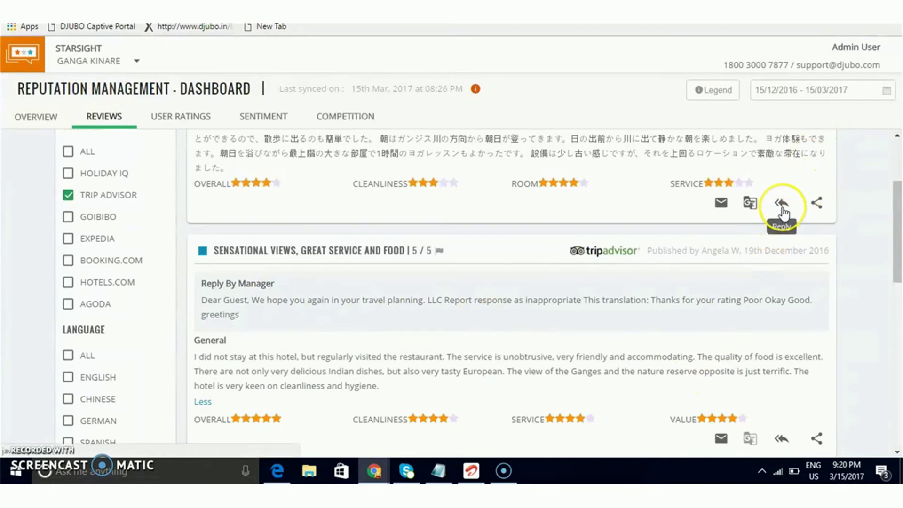
mouse_move(817, 209)
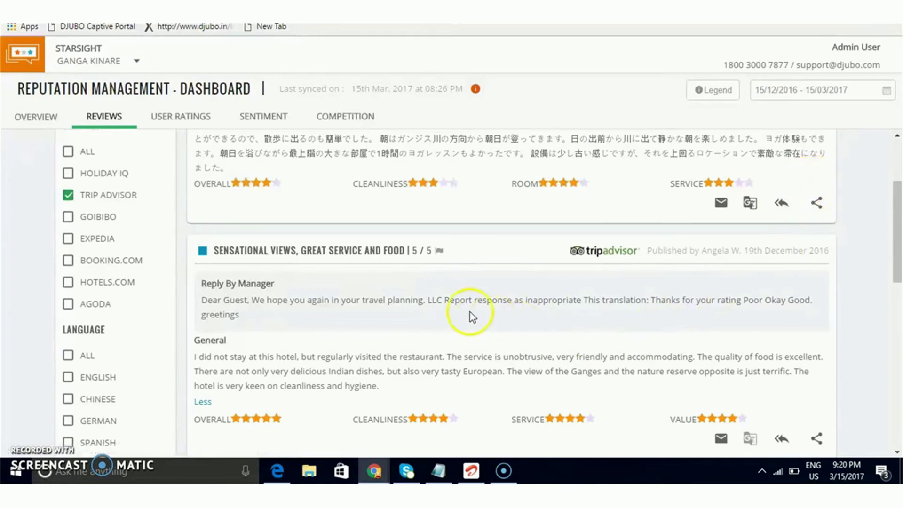
scroll(470, 312, down, 3)
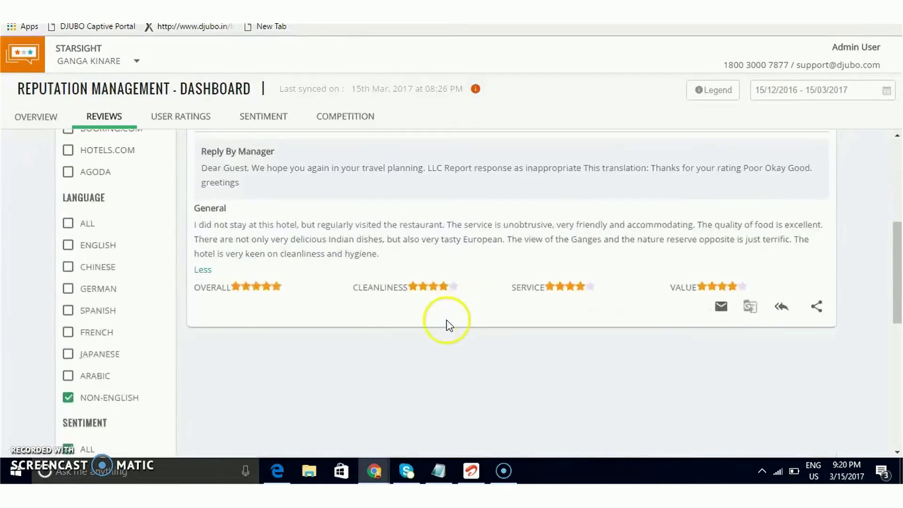
- Include all languages in the review filter again and look over the sentiment, ratings and actions filters
click(72, 222)
scroll(92, 325, down, 5)
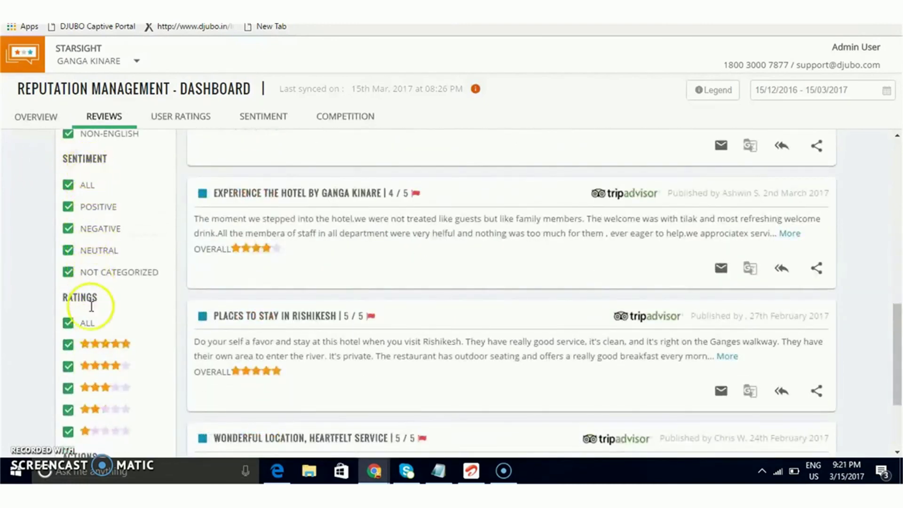
scroll(91, 311, down, 1)
scroll(120, 399, down, 1)
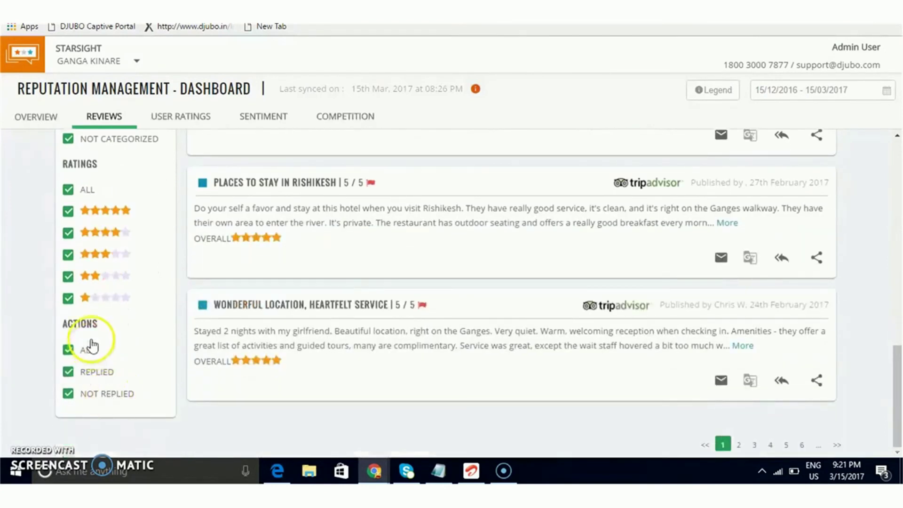
scroll(399, 258, up, 15)
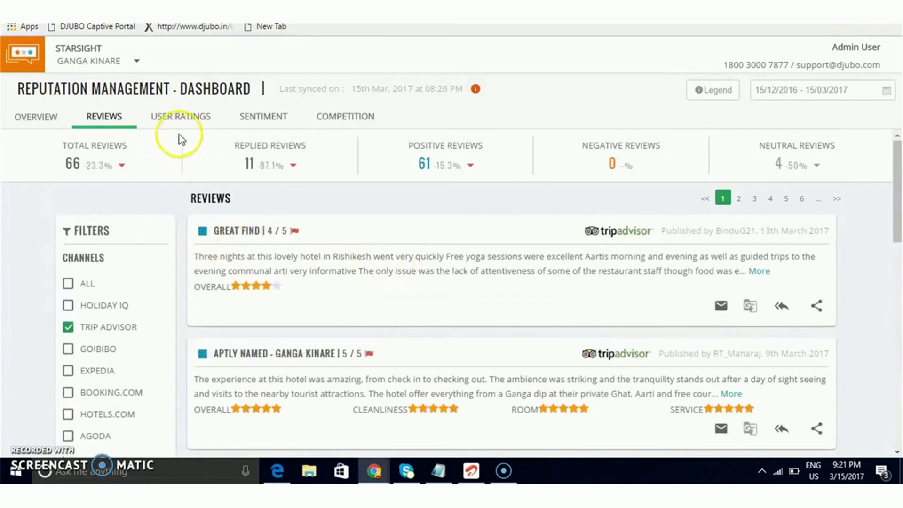
- Set the dashboard's date range to Last 6 Months and open the user ratings
click(820, 92)
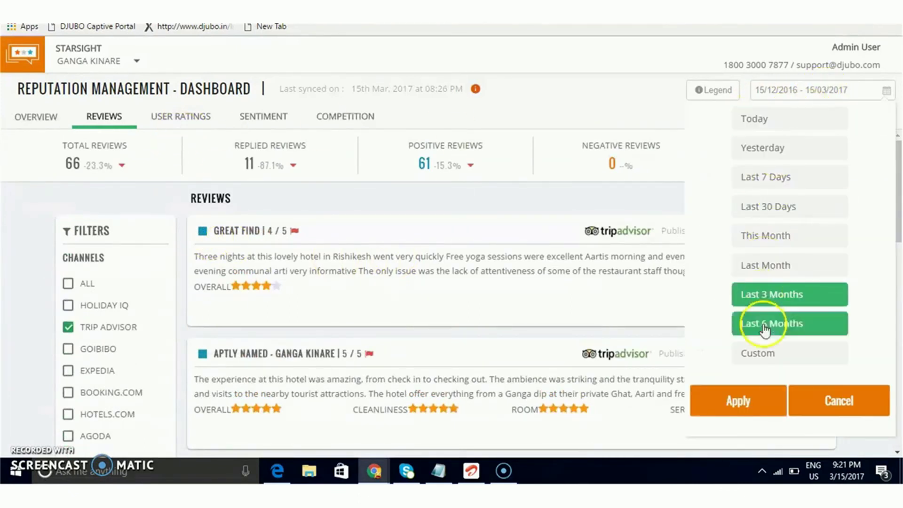
click(784, 324)
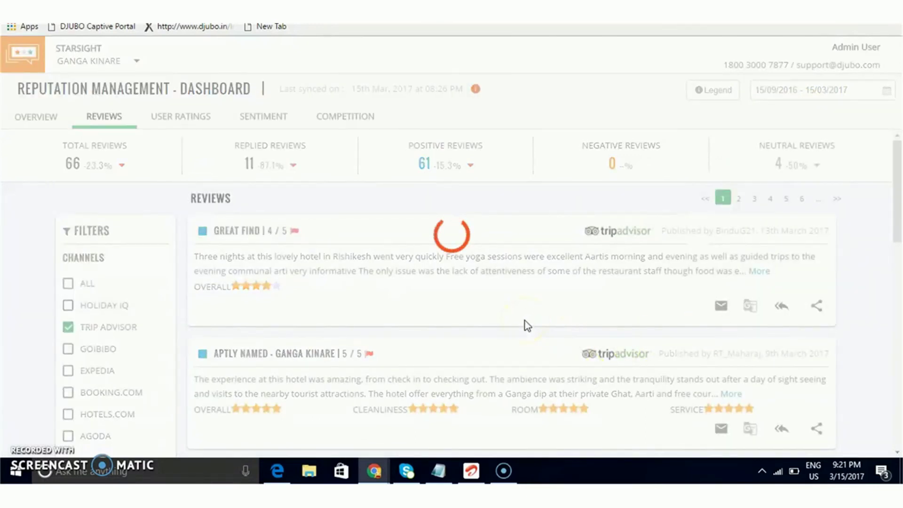
click(185, 120)
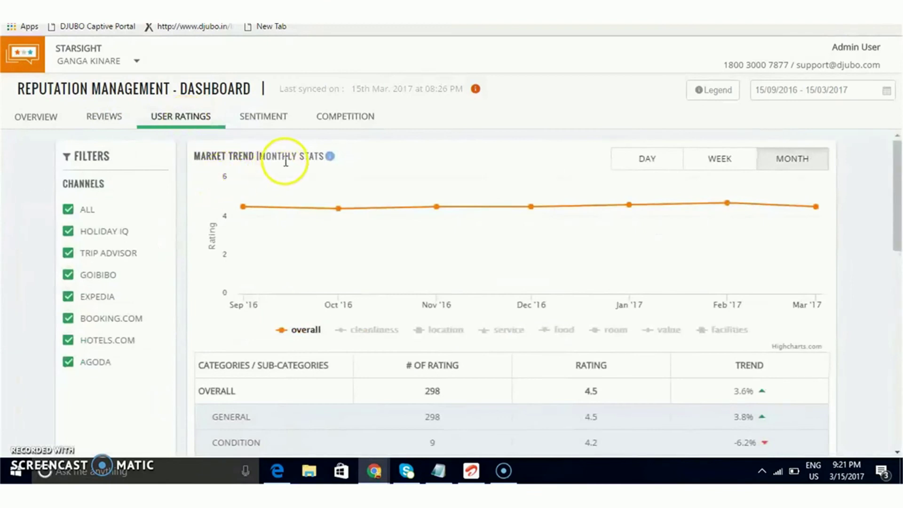
- Show the cleanliness, location, service, food, room, value and facilities series in the monthly Market Trend chart
mouse_move(331, 267)
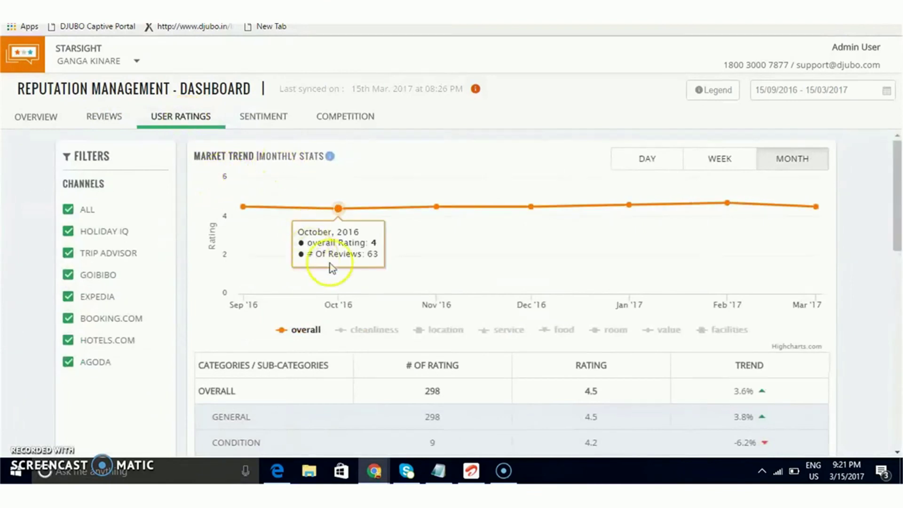
click(374, 331)
click(440, 331)
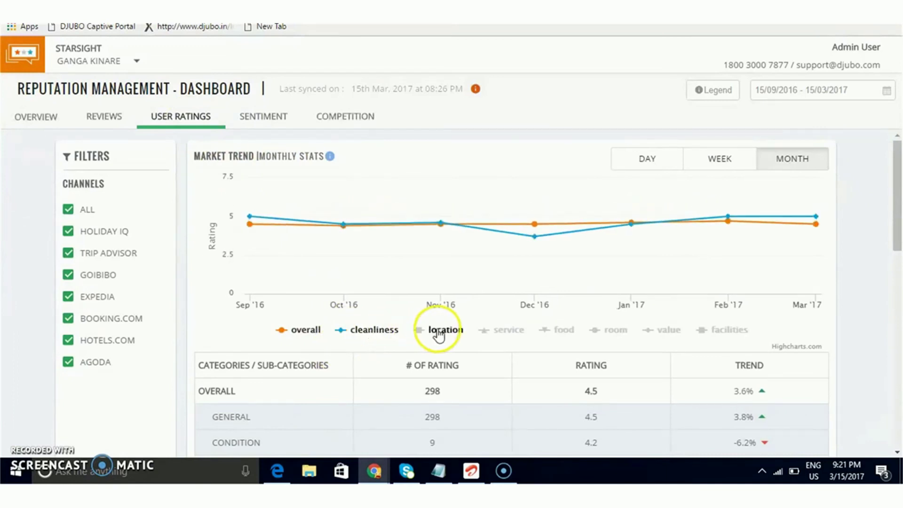
click(506, 332)
click(563, 332)
click(614, 330)
click(665, 331)
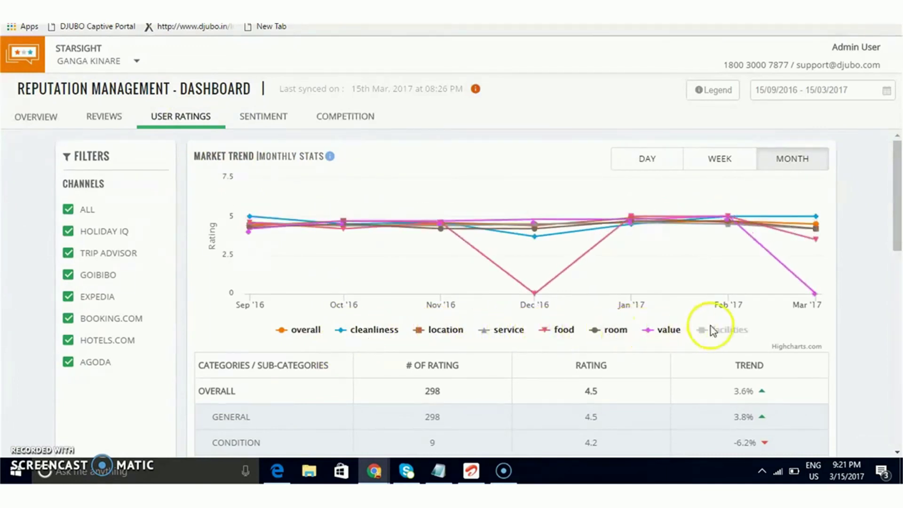
click(724, 332)
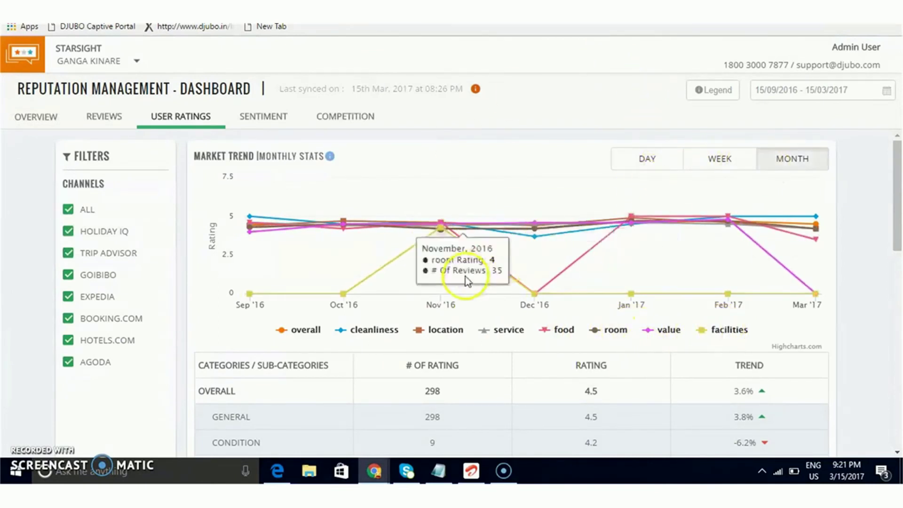
- Examine the number of ratings, rating and trend for every category and sub-category in the user ratings table
scroll(465, 279, down, 2)
scroll(465, 276, down, 3)
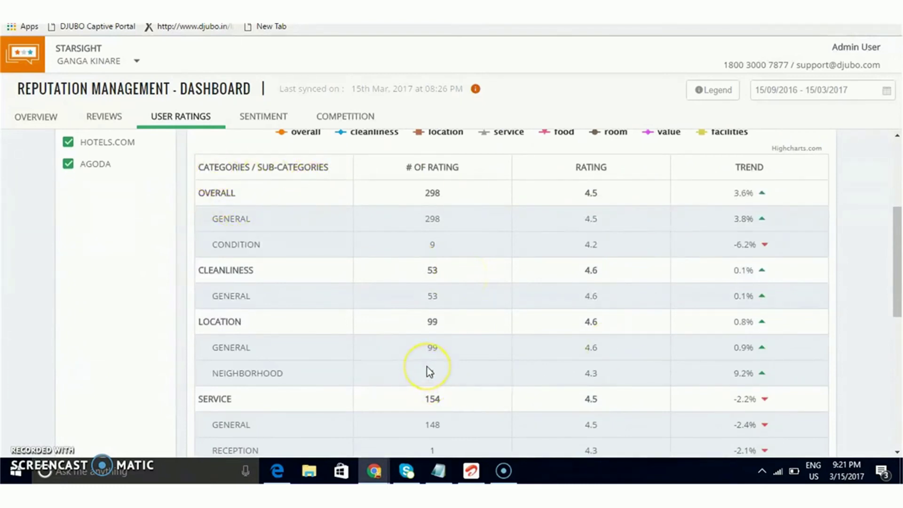
scroll(427, 367, down, 9)
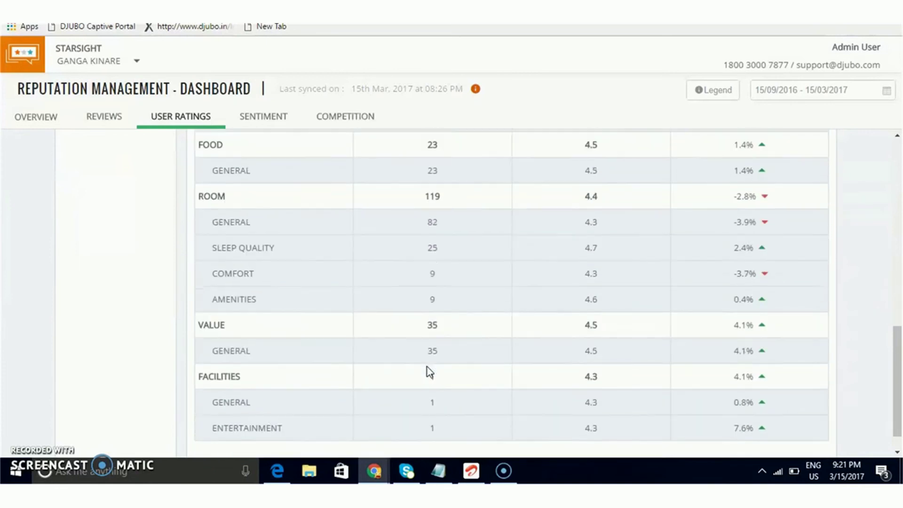
scroll(427, 368, down, 1)
scroll(427, 369, up, 10)
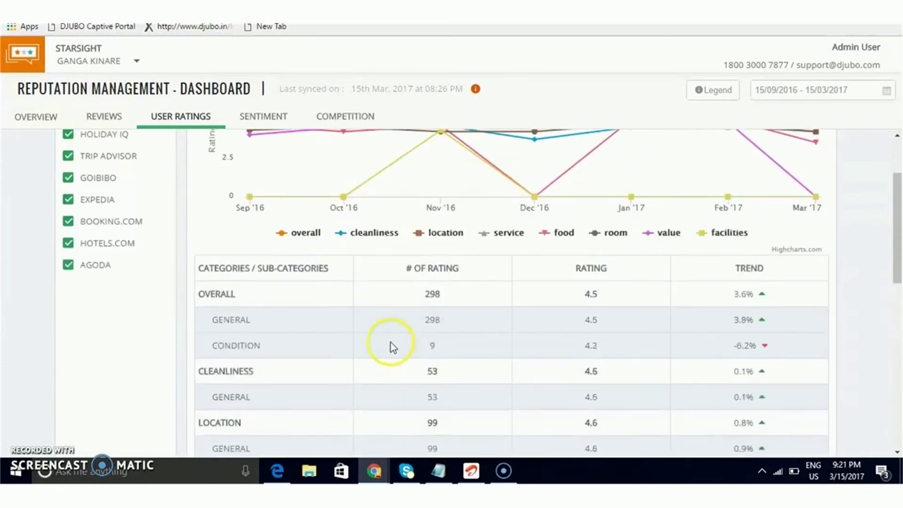
- Select the Bathroom topic in the sentiment map and switch its statistics to compare against the competition
click(260, 123)
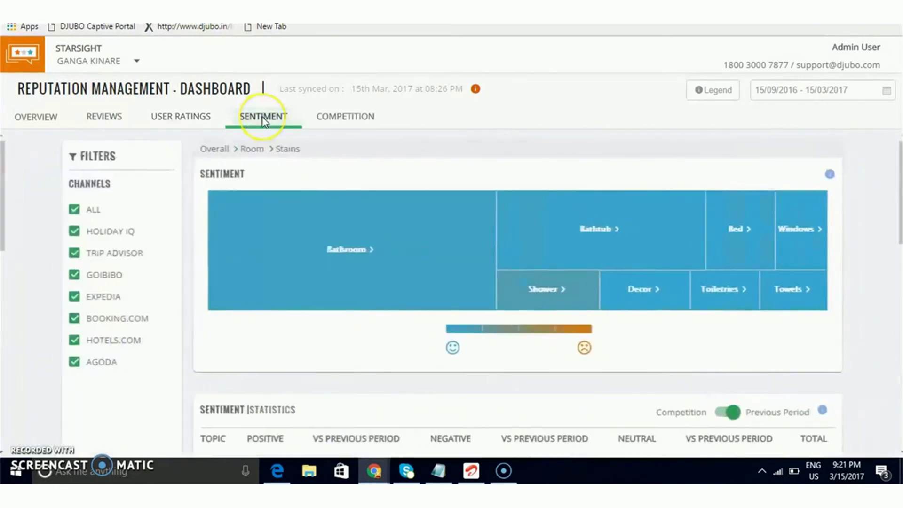
mouse_move(338, 244)
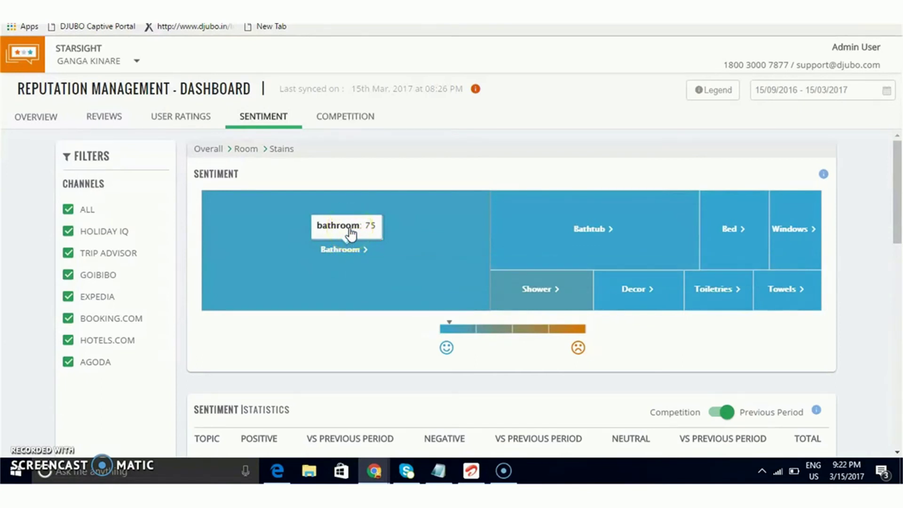
click(347, 290)
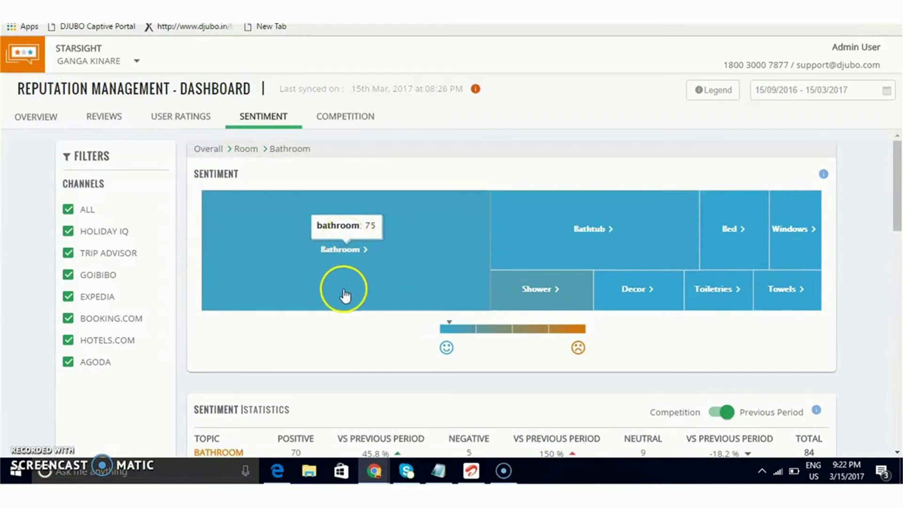
scroll(341, 295, down, 3)
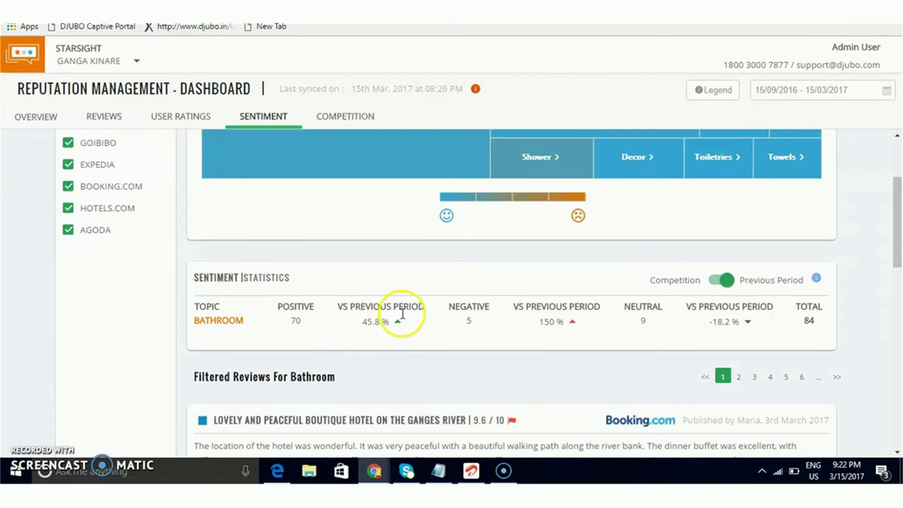
click(727, 282)
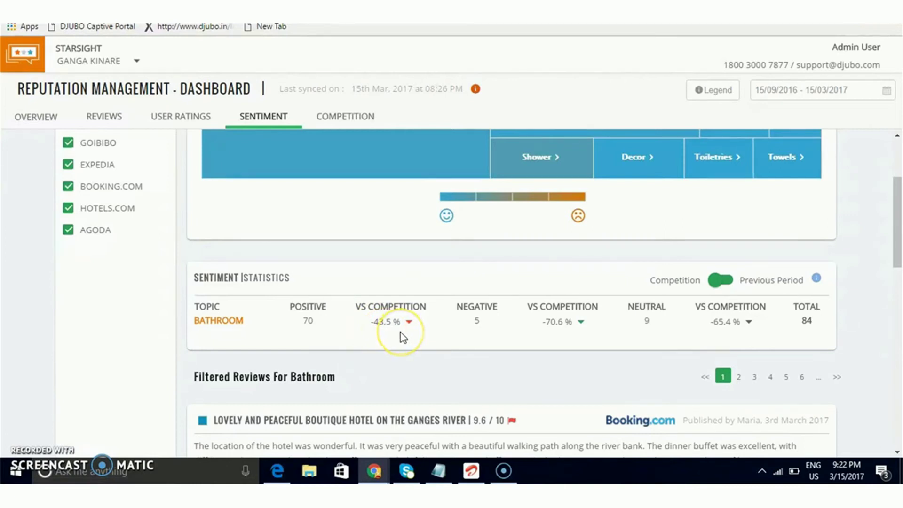
- Look through the filtered reviews for Bathroom and the actions offered on each review
scroll(400, 332, down, 1)
scroll(401, 332, down, 2)
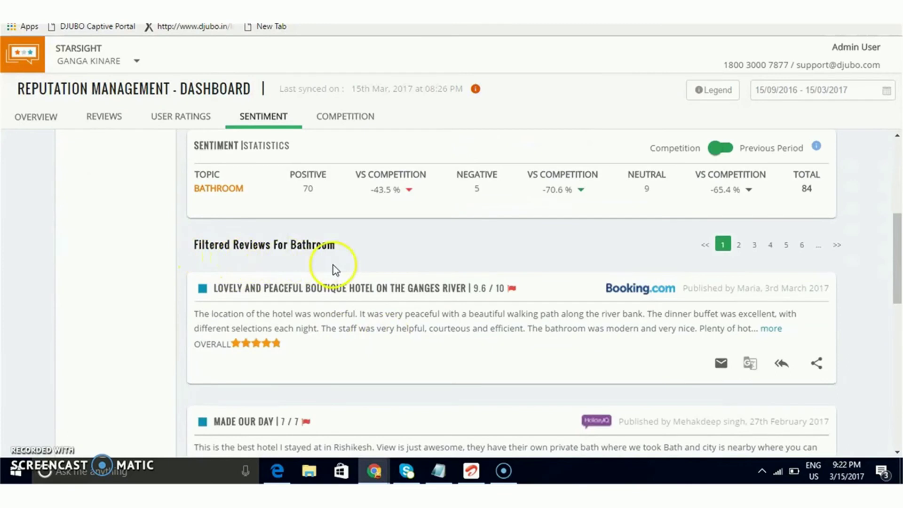
scroll(326, 275, down, 1)
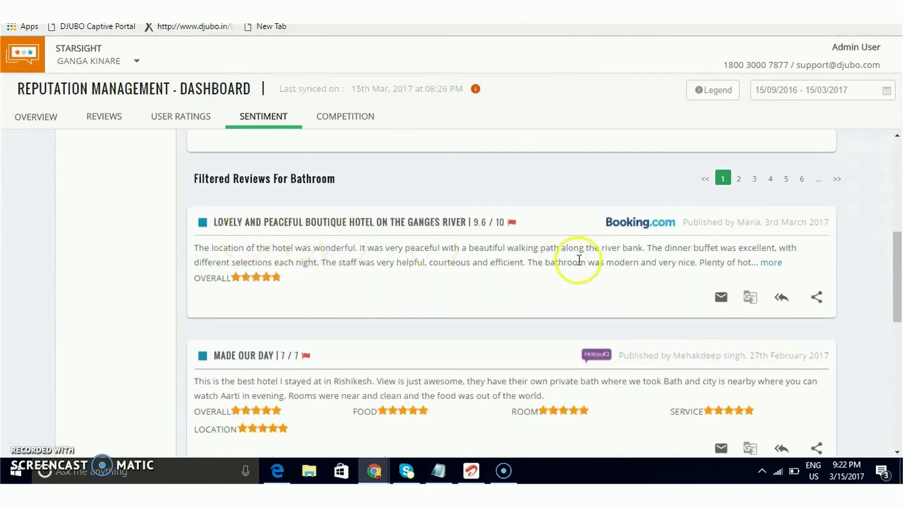
scroll(582, 284, down, 1)
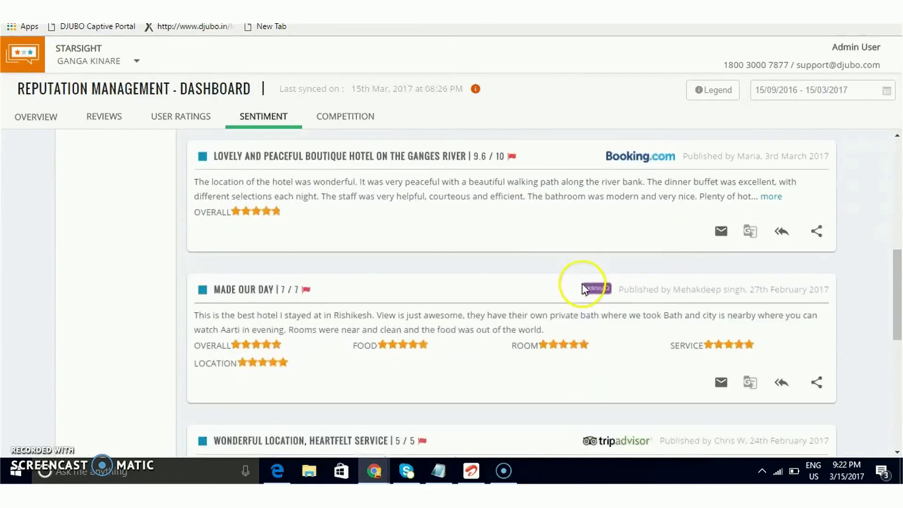
mouse_move(514, 160)
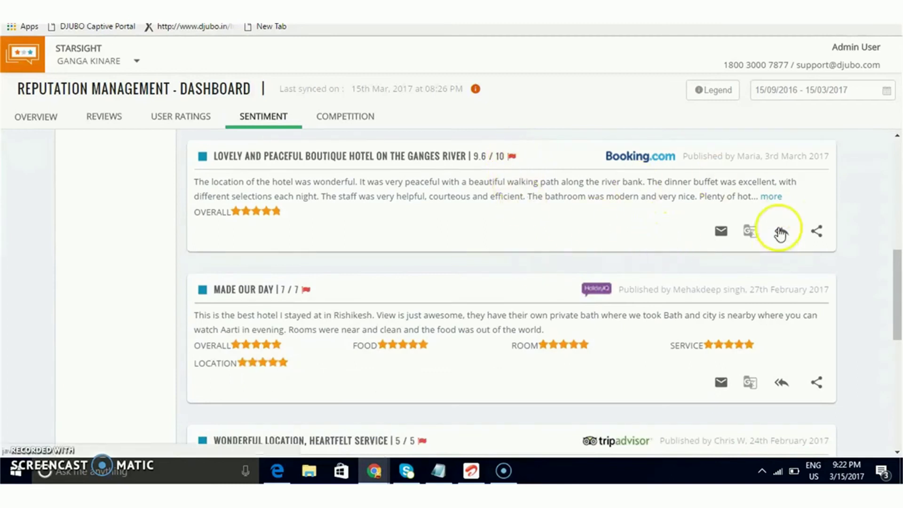
- Look through the remaining Bathroom reviews down to the end of the first page
scroll(716, 270, down, 2)
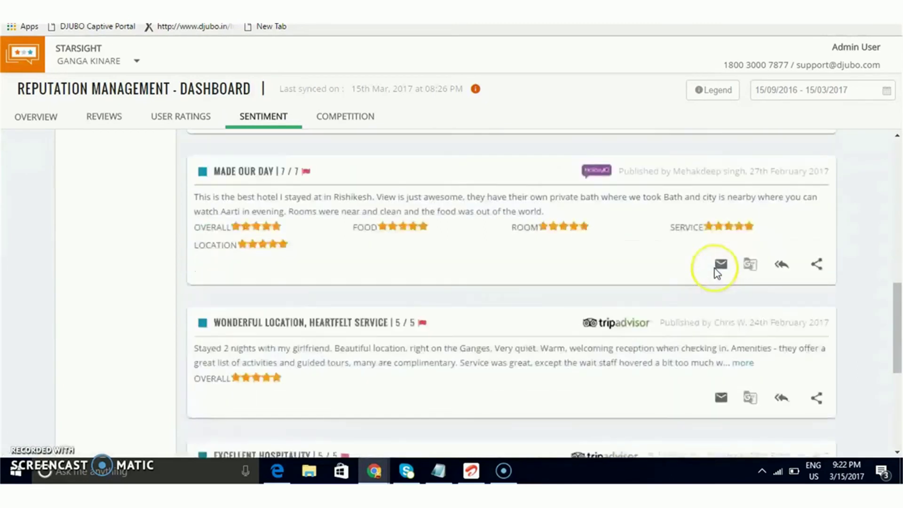
scroll(715, 272, down, 3)
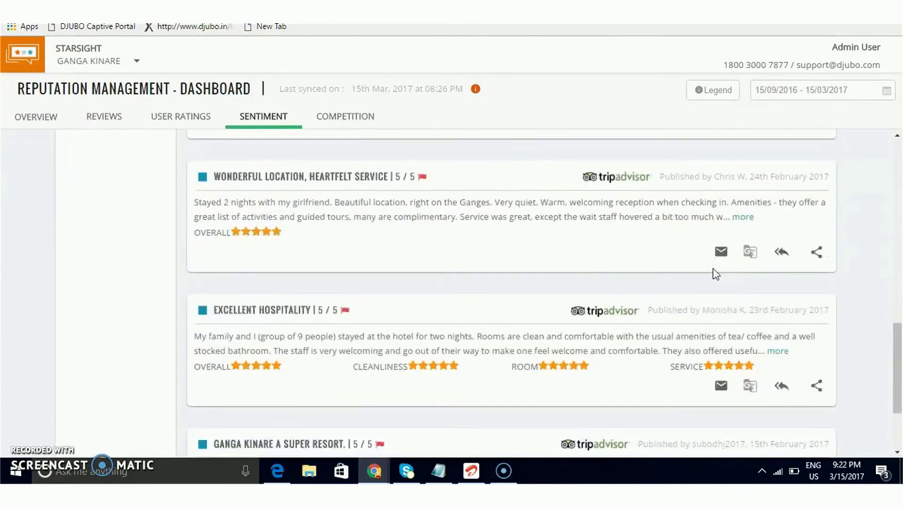
scroll(712, 268, down, 1)
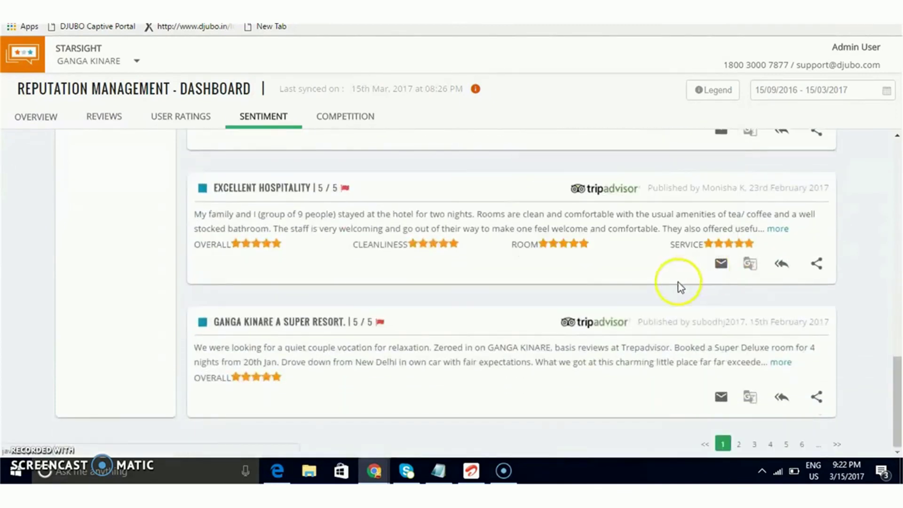
scroll(530, 318, up, 4)
scroll(529, 318, up, 2)
scroll(549, 237, up, 1)
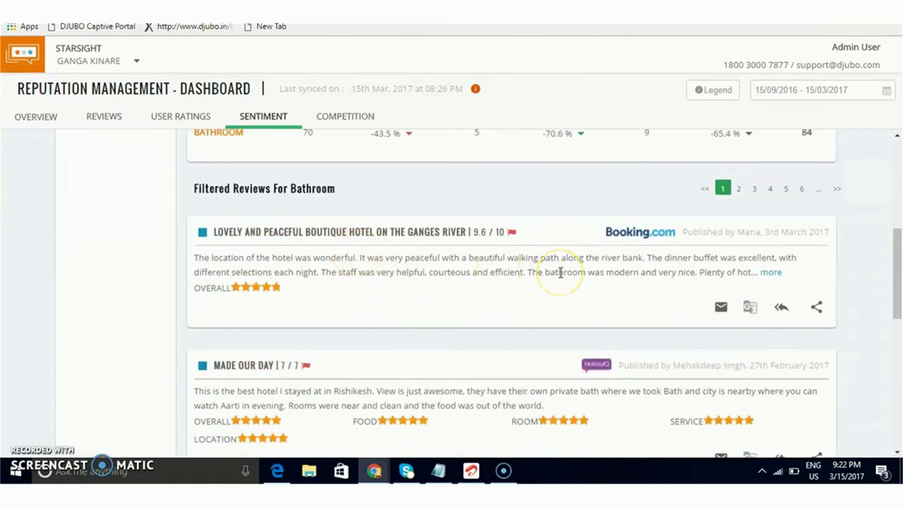
- Start an e-mail from the Booking.com review, enter the recipient's e-mail address and prefix the subject with "Like To Share-"
click(721, 309)
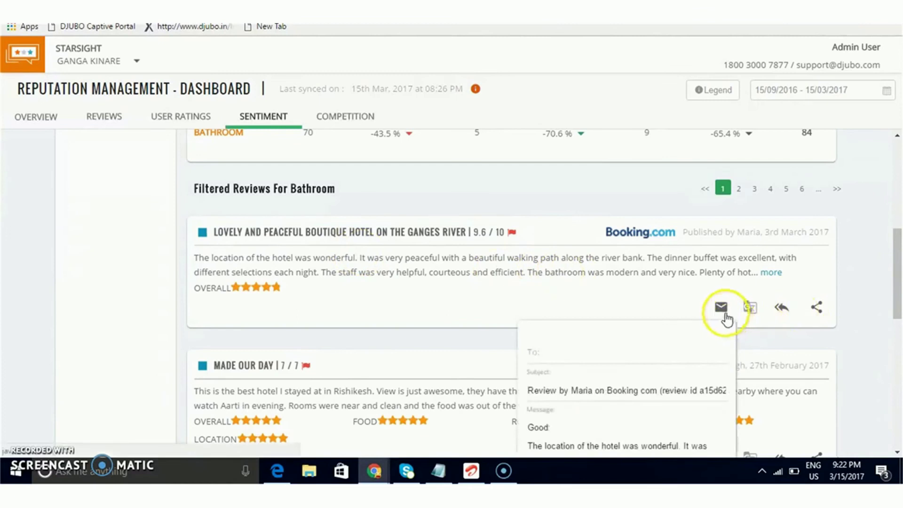
scroll(726, 320, down, 1)
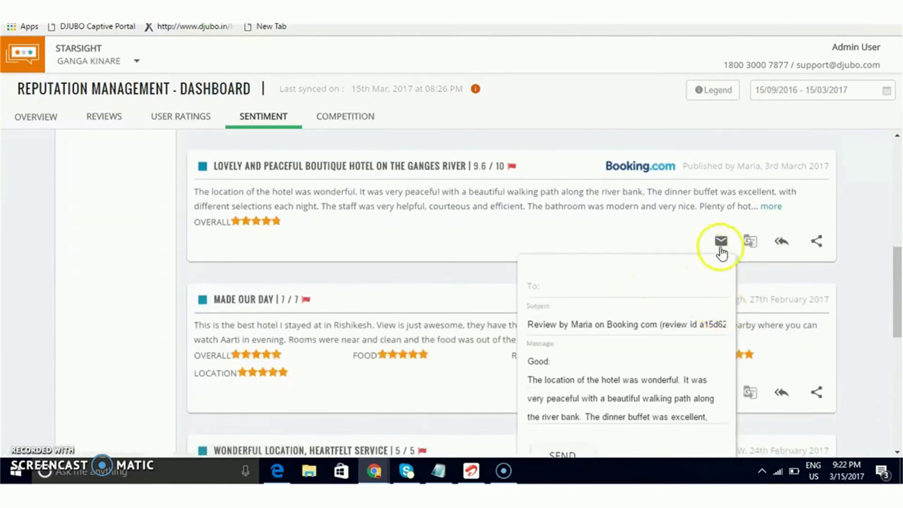
click(592, 286)
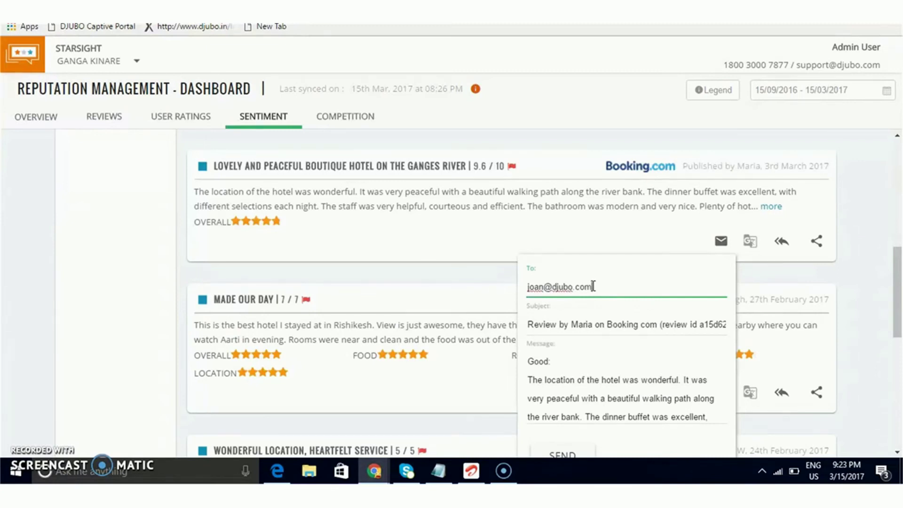
click(530, 324)
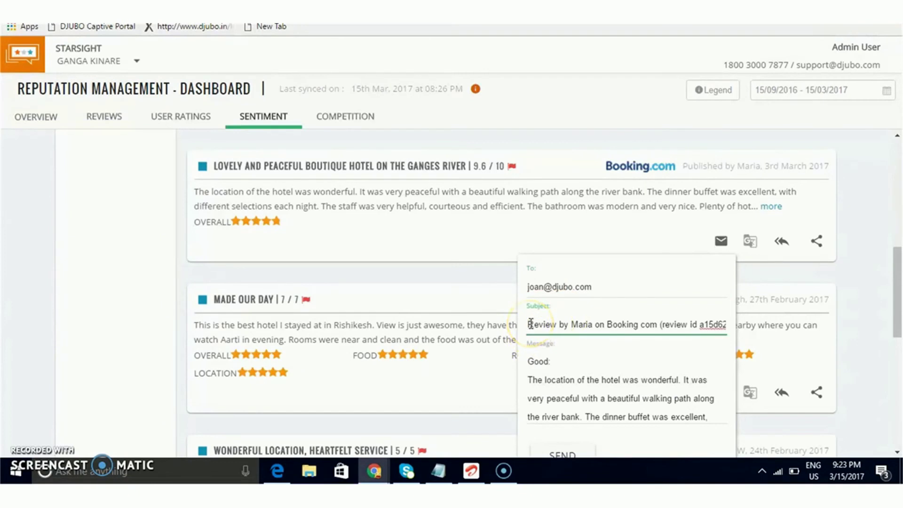
text(Like )
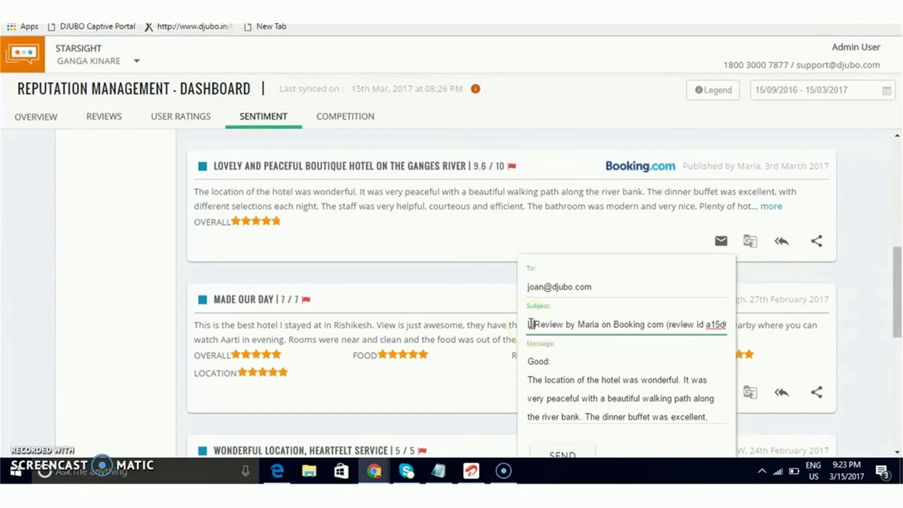
text(To )
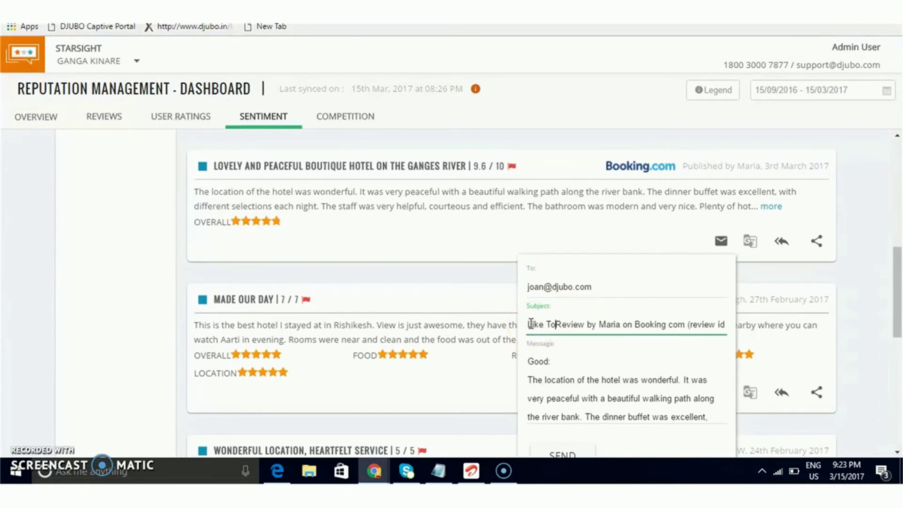
text(Share)
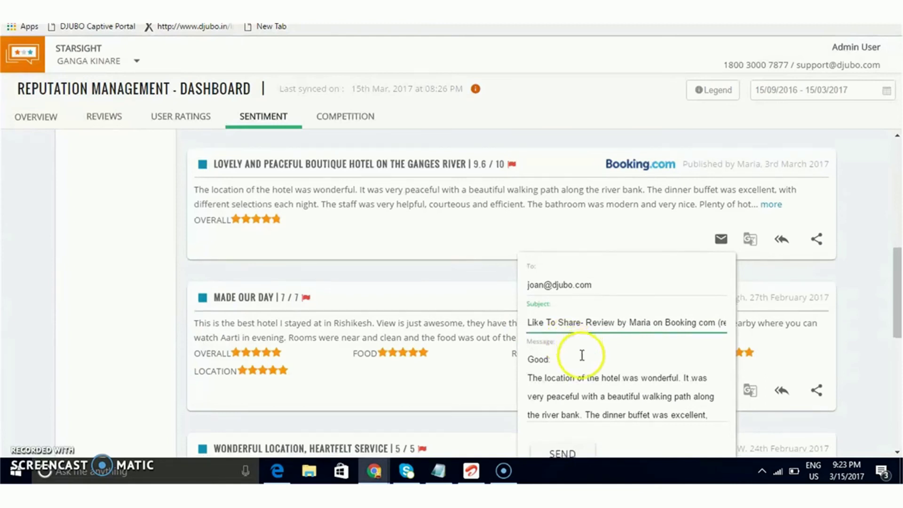
- Send the e-mail containing the Booking.com review and leave its message form
scroll(580, 352, down, 3)
click(572, 321)
scroll(665, 244, up, 3)
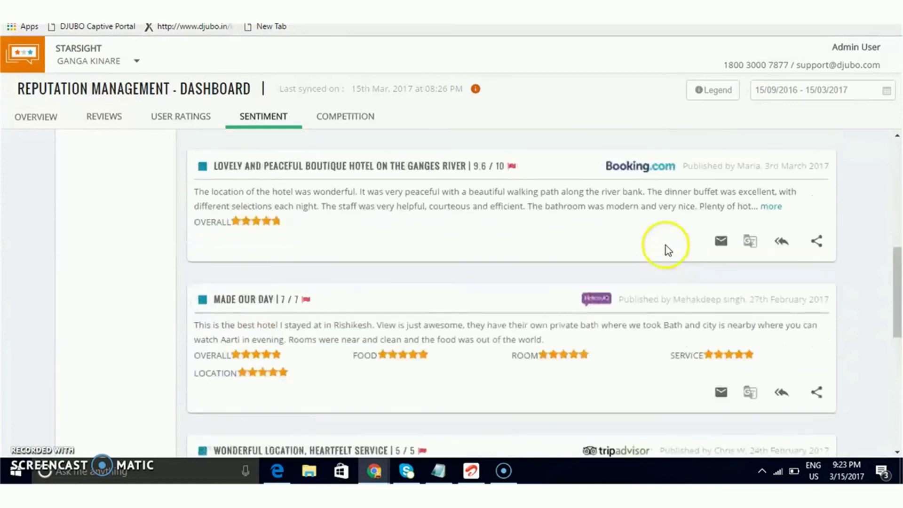
click(720, 242)
scroll(630, 376, down, 2)
click(579, 390)
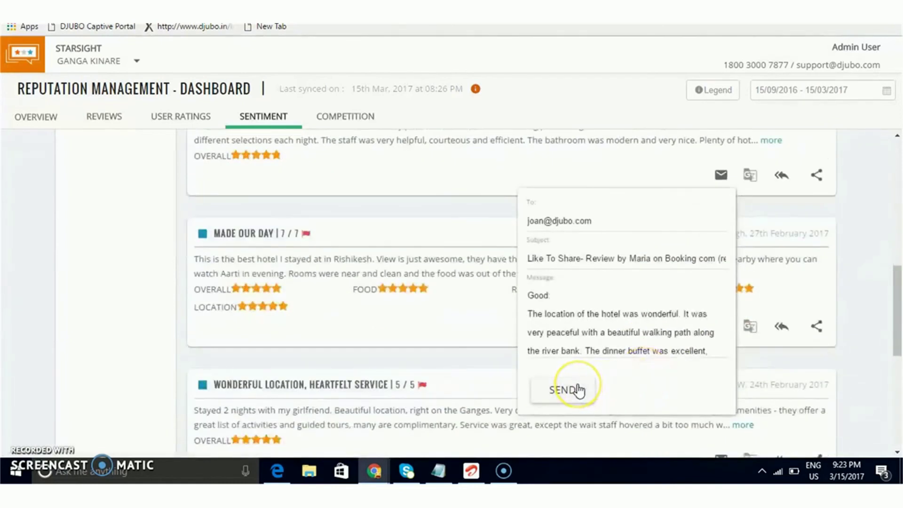
click(165, 429)
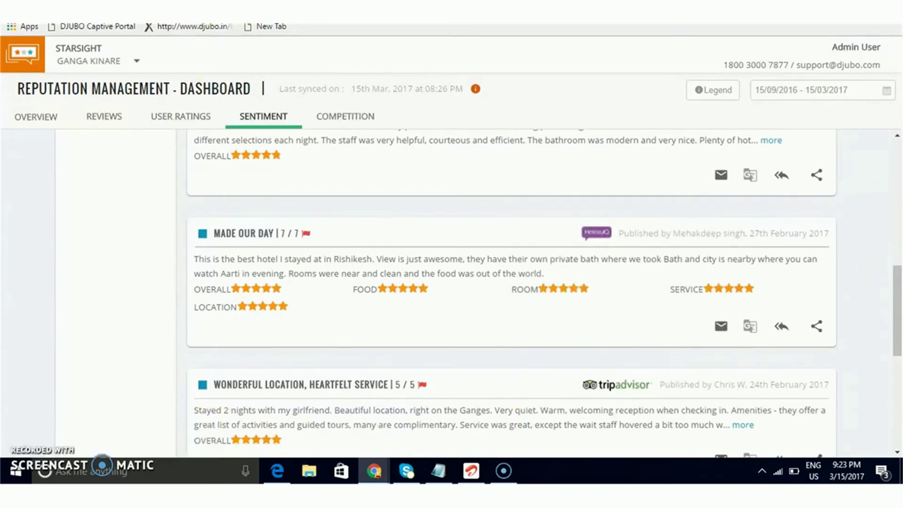
- Switch to the Gmail inbox, read the received "Like To Share" review message and return to the inbox
key(ctrl+Tab)
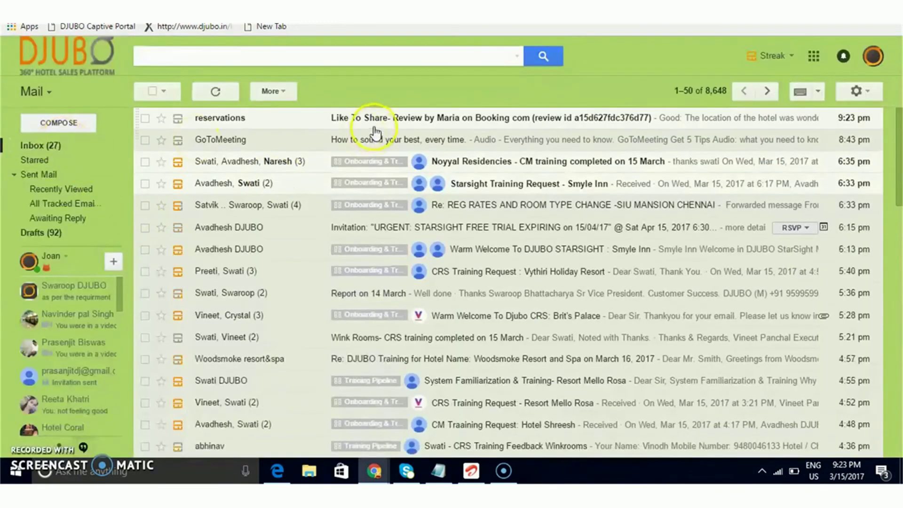
click(418, 124)
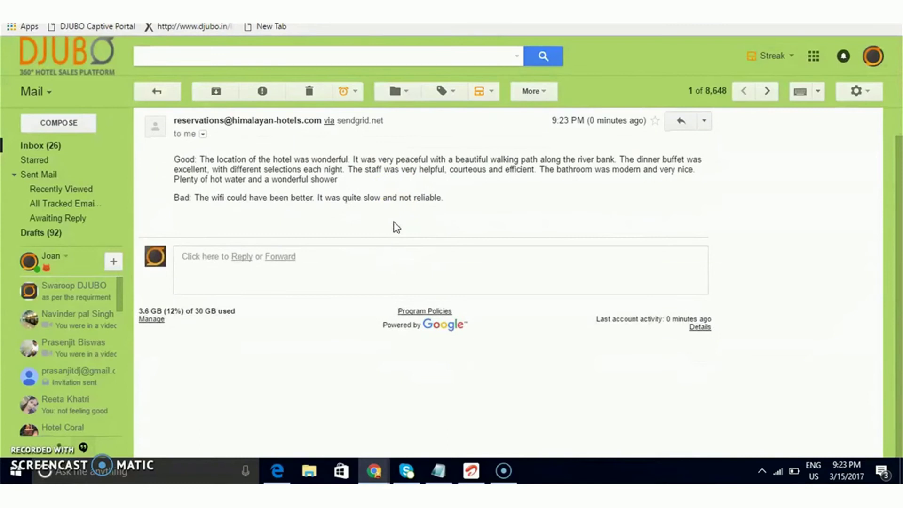
click(51, 145)
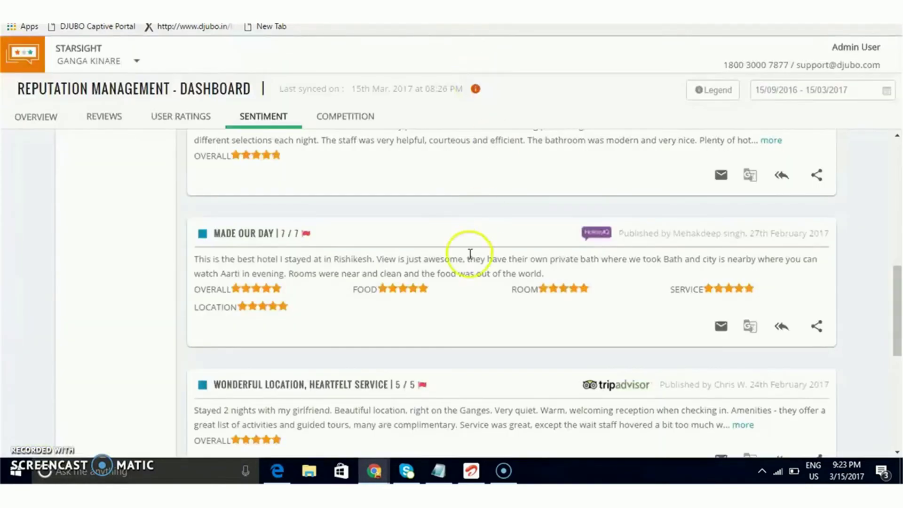
- Switch back to the Starsight dashboard and open its Competition section
scroll(468, 256, up, 10)
scroll(470, 260, up, 1)
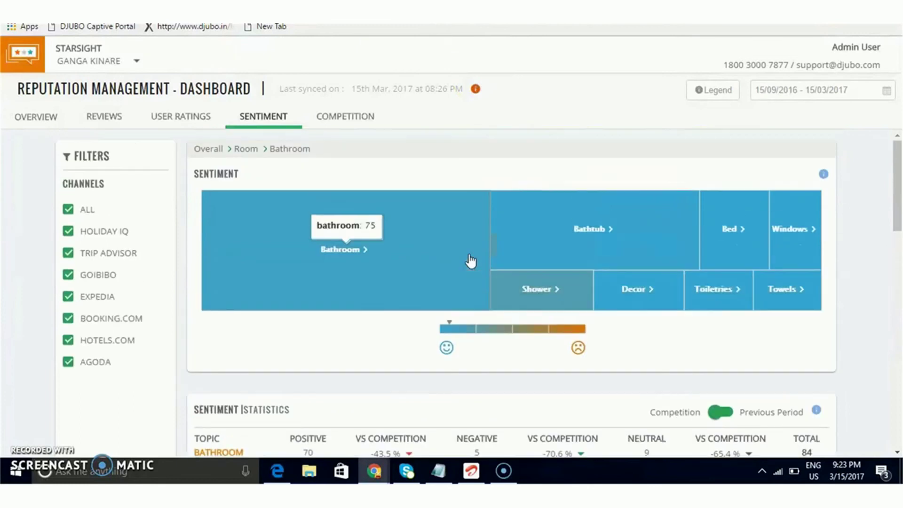
click(355, 122)
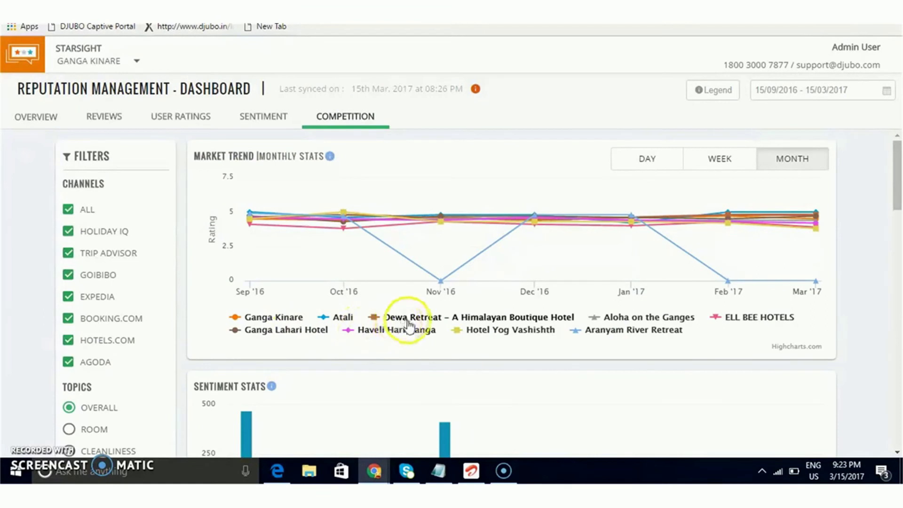
- Hide every hotel except Ganga Kinare and Atali in the monthly Market Trend chart
click(519, 331)
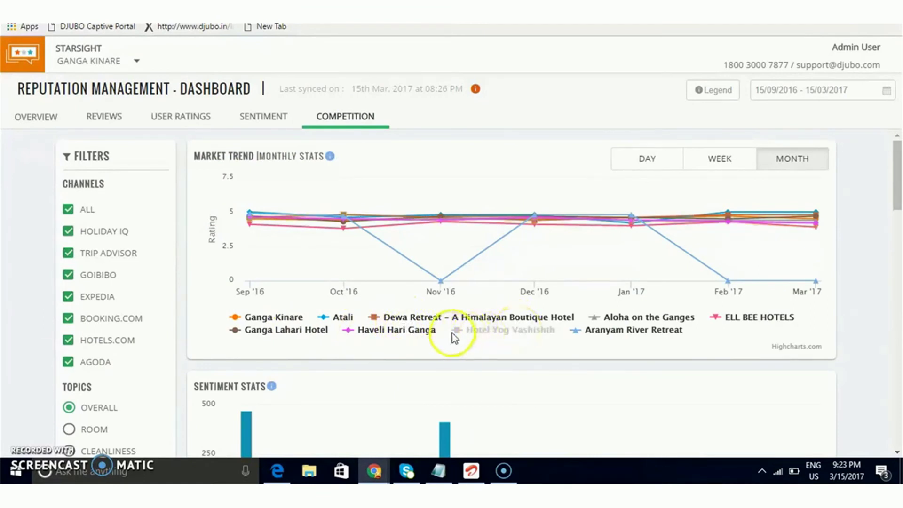
click(396, 330)
click(308, 335)
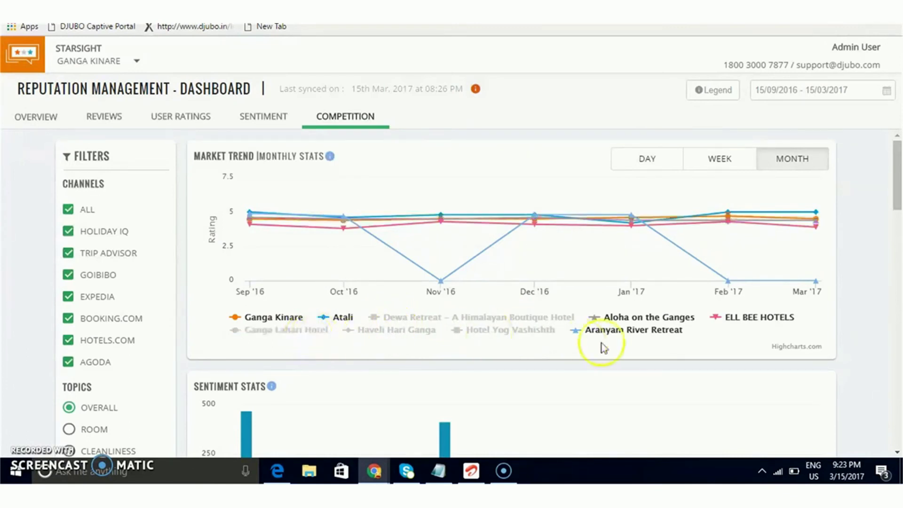
click(635, 319)
click(635, 330)
click(737, 318)
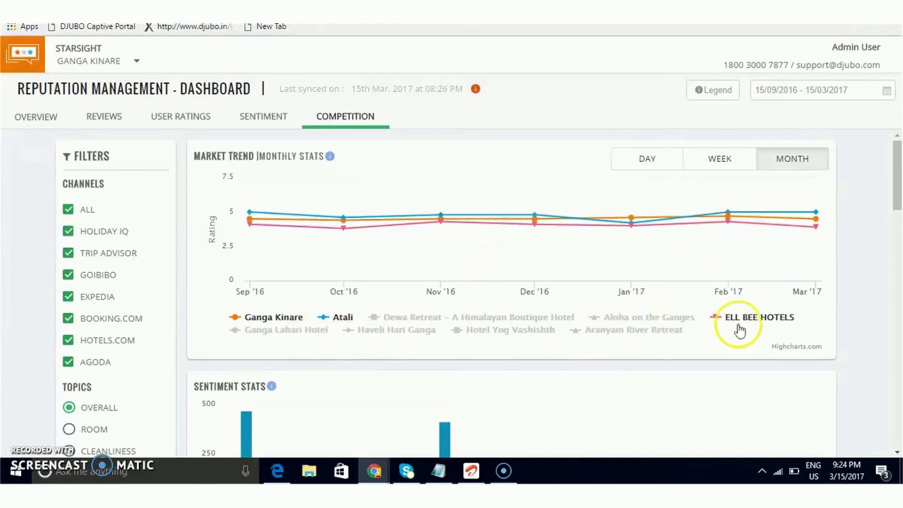
- Show Haveli Hari Ganga, Dewa Retreat, Ganga Lahari Hotel and Hotel Yog Vashishth again in the Market Trend chart
click(399, 330)
click(402, 319)
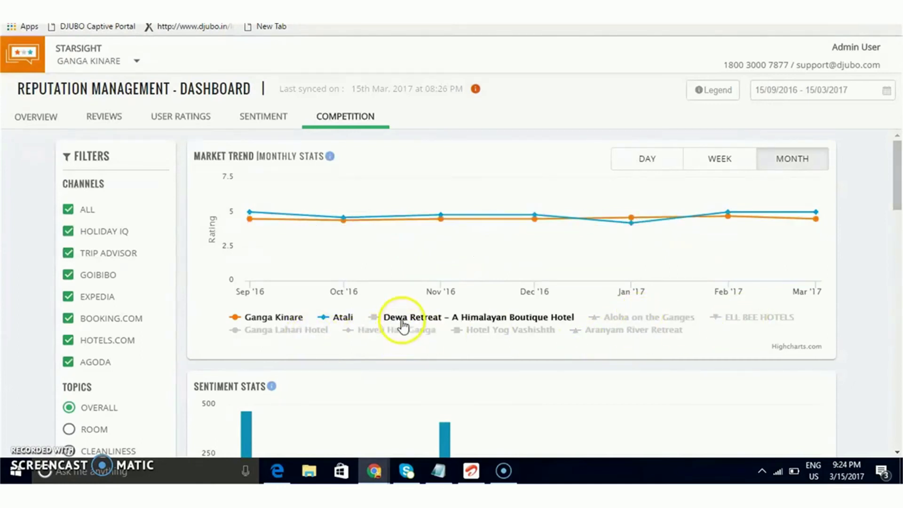
click(300, 330)
click(477, 332)
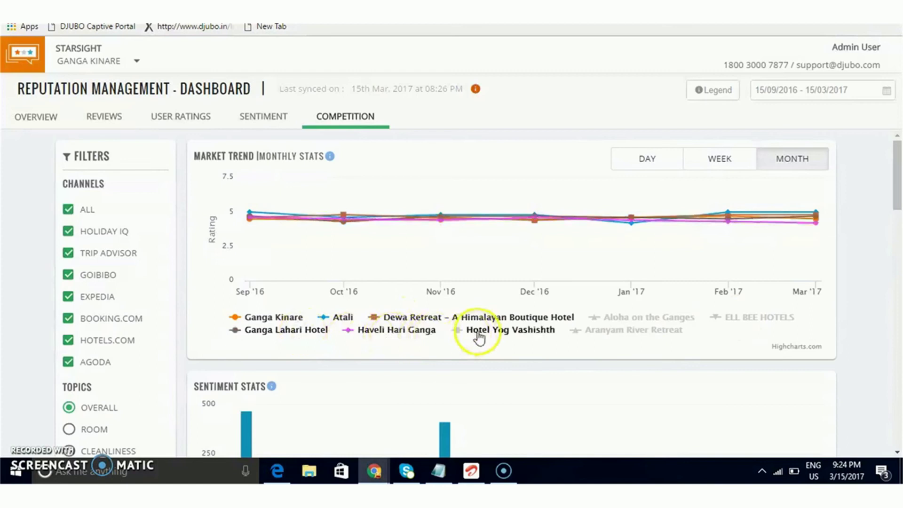
- Hide all mention series in the Sentiment Stats chart and bring back only the positive and negative mentions
scroll(478, 337, down, 3)
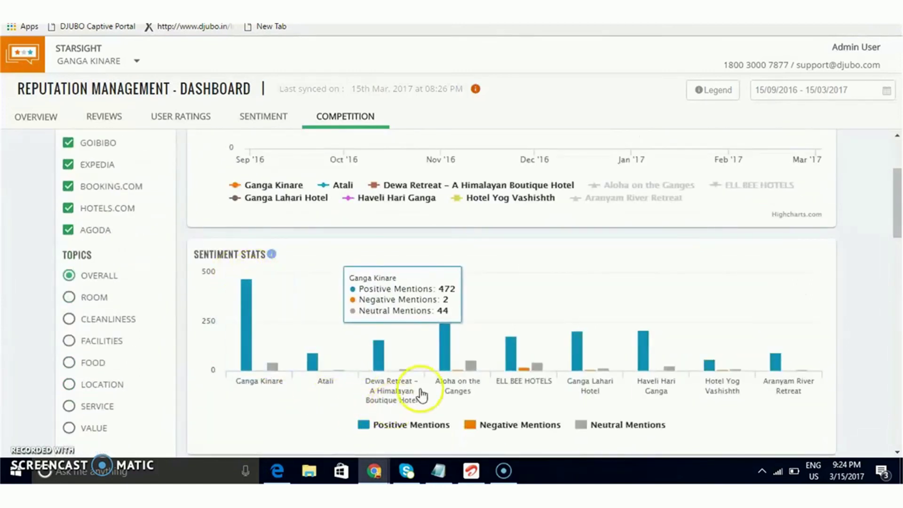
scroll(416, 376, down, 2)
click(420, 359)
click(545, 365)
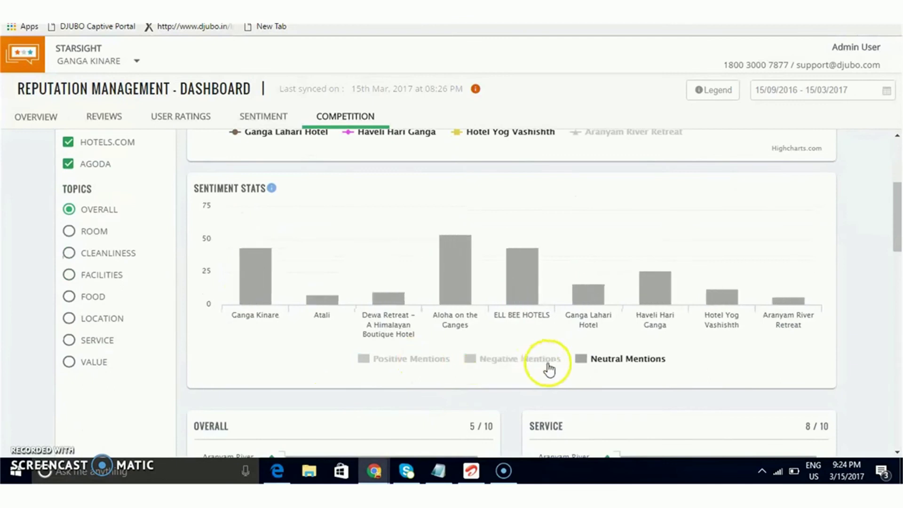
click(633, 364)
click(405, 367)
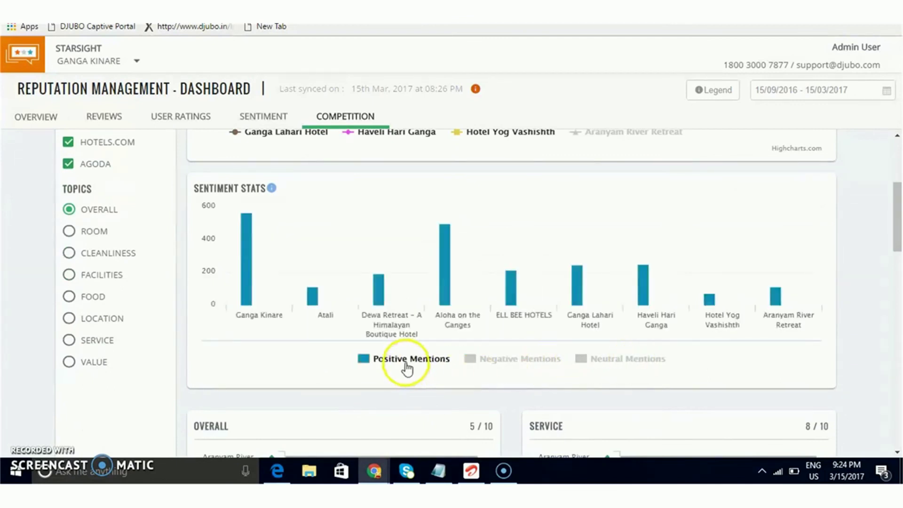
click(511, 365)
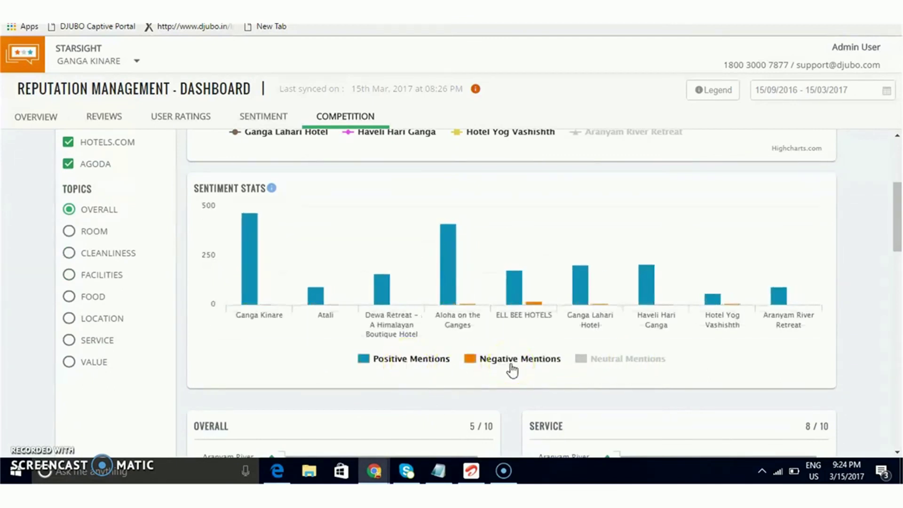
- Compare Ganga Kinare's ranking against its competitors for overall, service, food, cleanliness, value, room, location and facilities
scroll(510, 369, down, 3)
scroll(509, 368, down, 2)
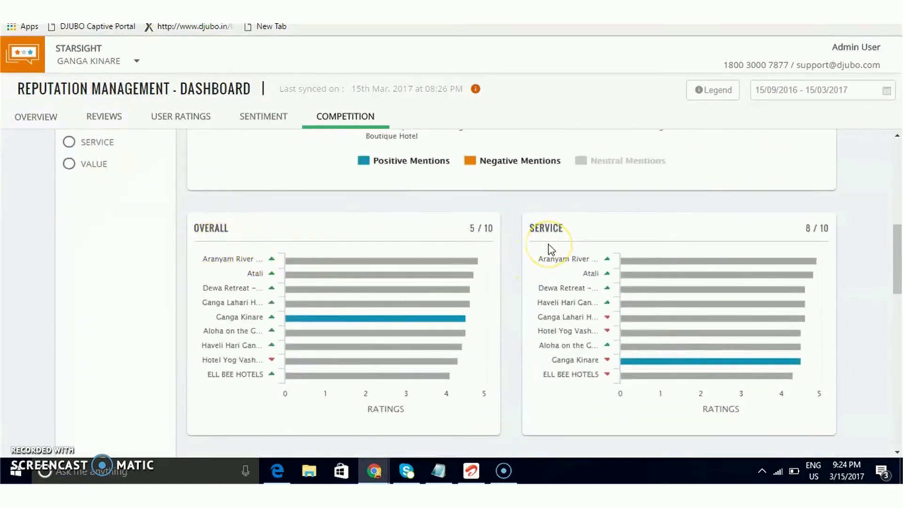
mouse_move(342, 320)
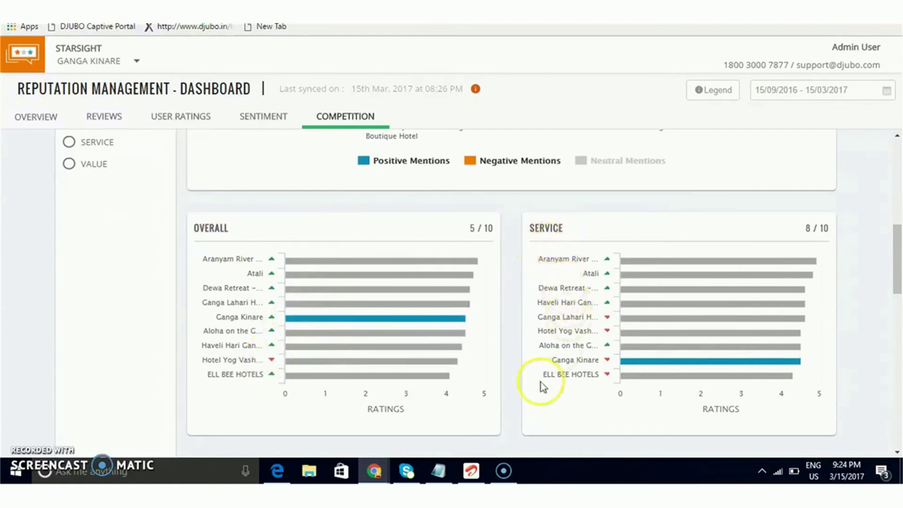
scroll(541, 385, down, 2)
scroll(541, 384, down, 5)
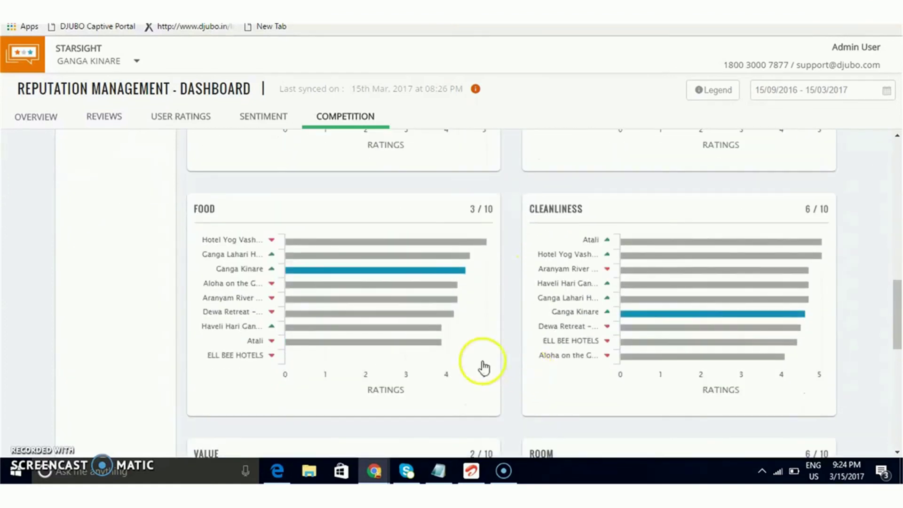
scroll(460, 367, down, 1)
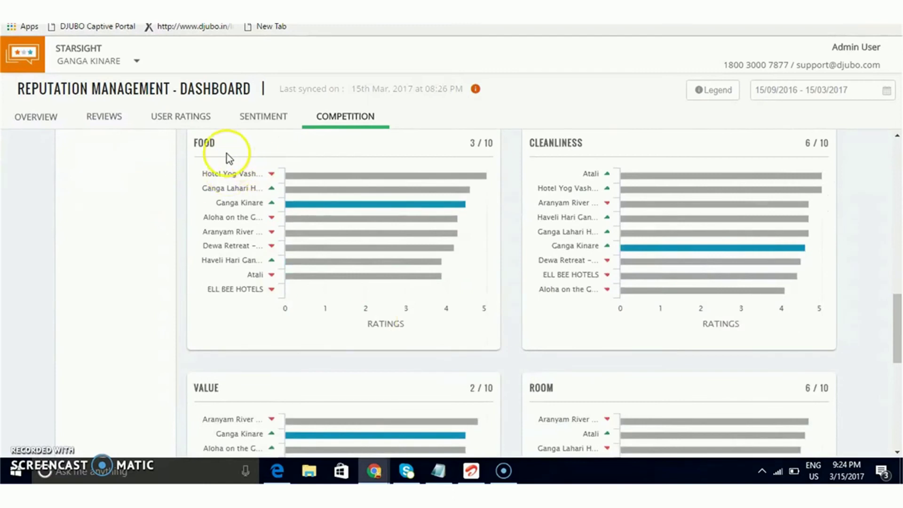
scroll(574, 292, down, 4)
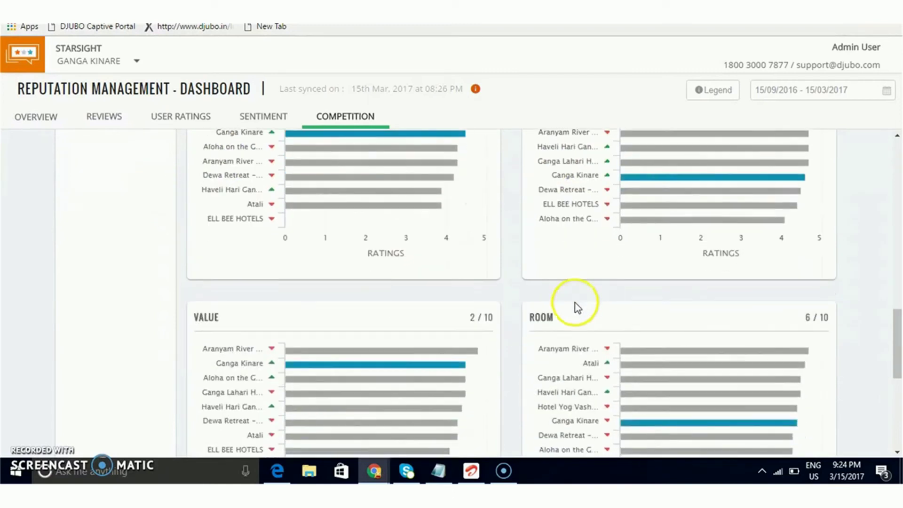
scroll(575, 302, down, 4)
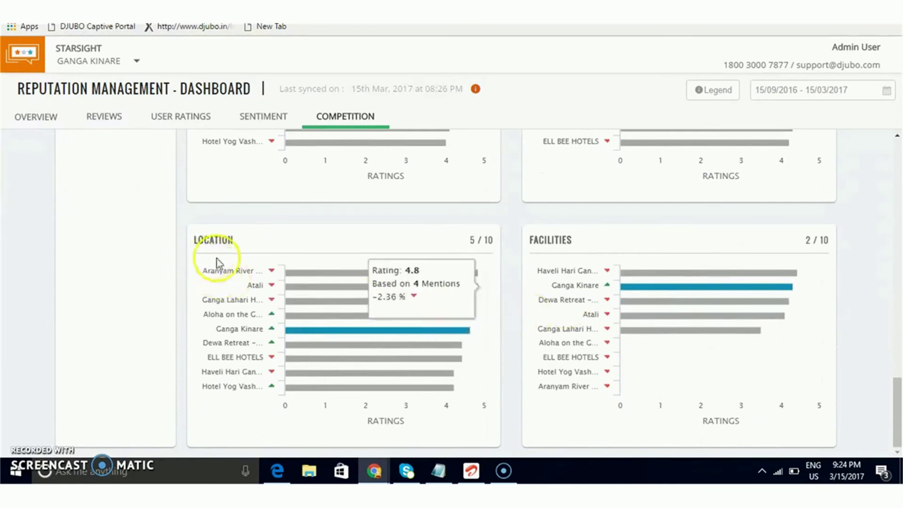
scroll(276, 278, up, 9)
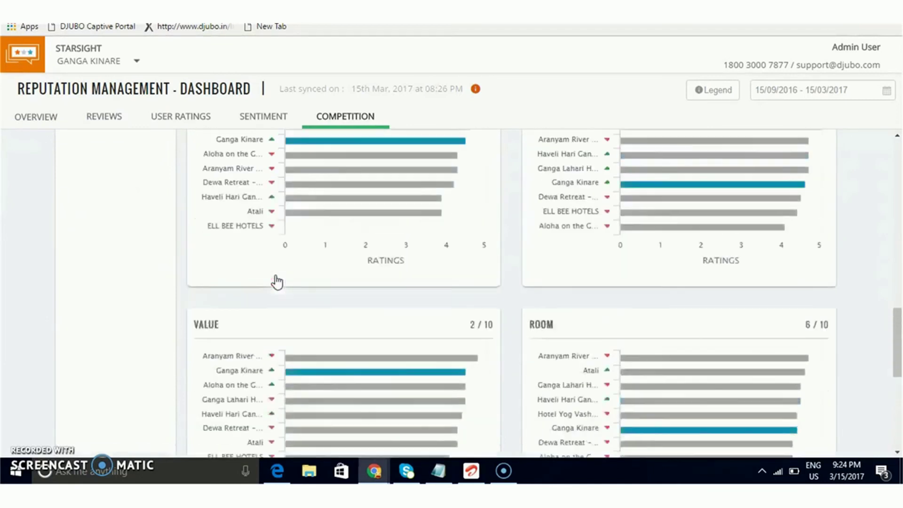
- Review the competitor rankings, sentiment stats and market trend charts once more, and open the reputation overview
scroll(276, 280, up, 5)
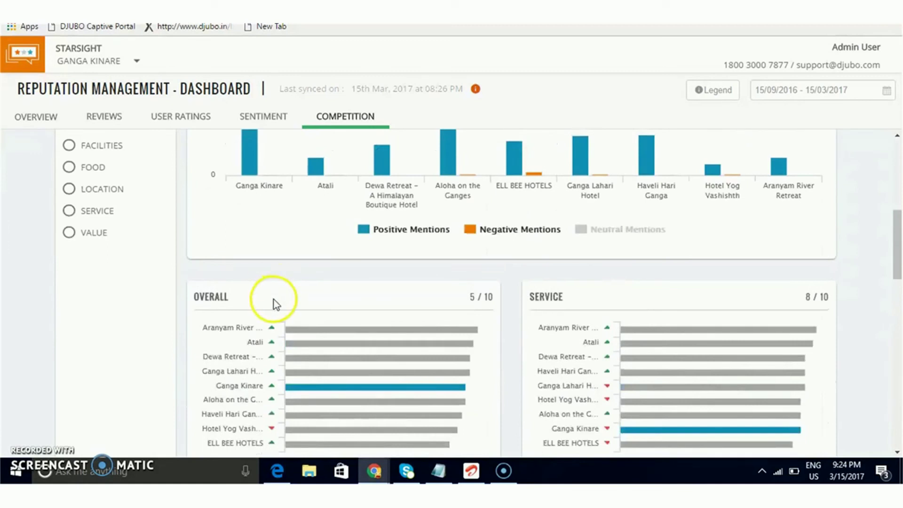
scroll(322, 307, up, 3)
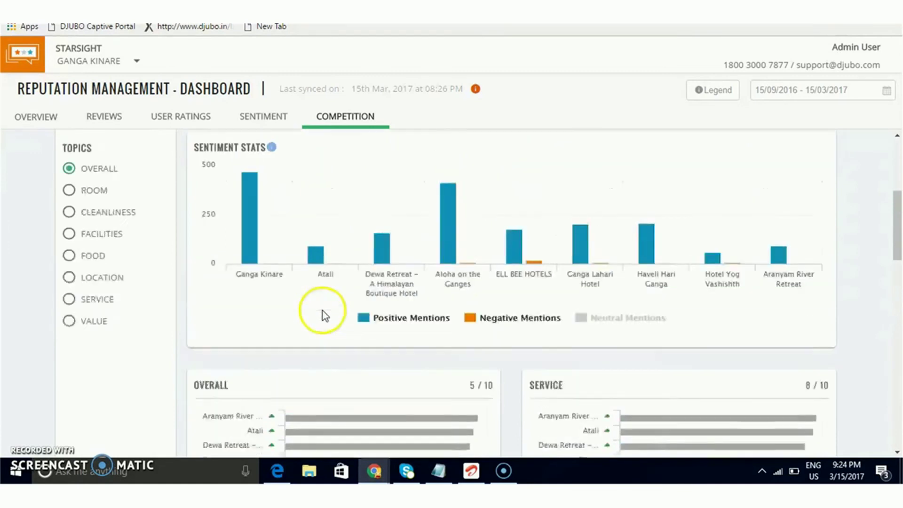
scroll(273, 215, up, 3)
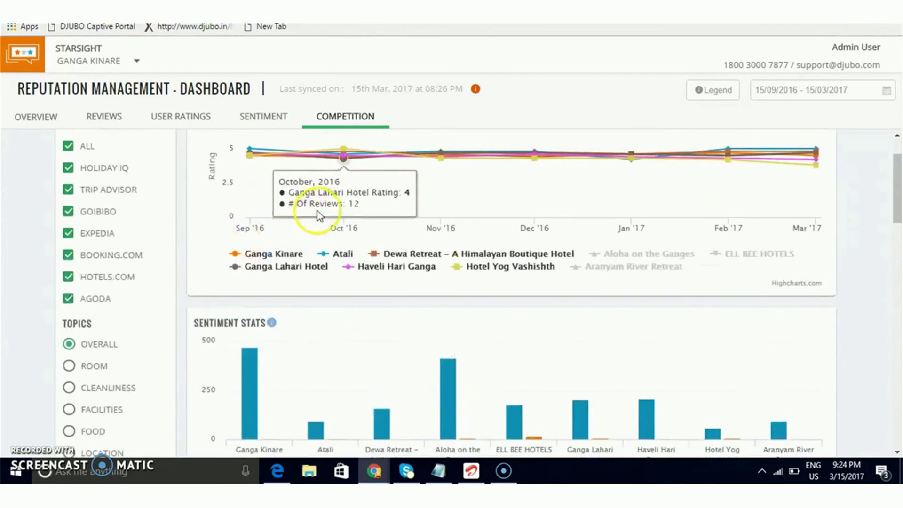
scroll(309, 215, up, 1)
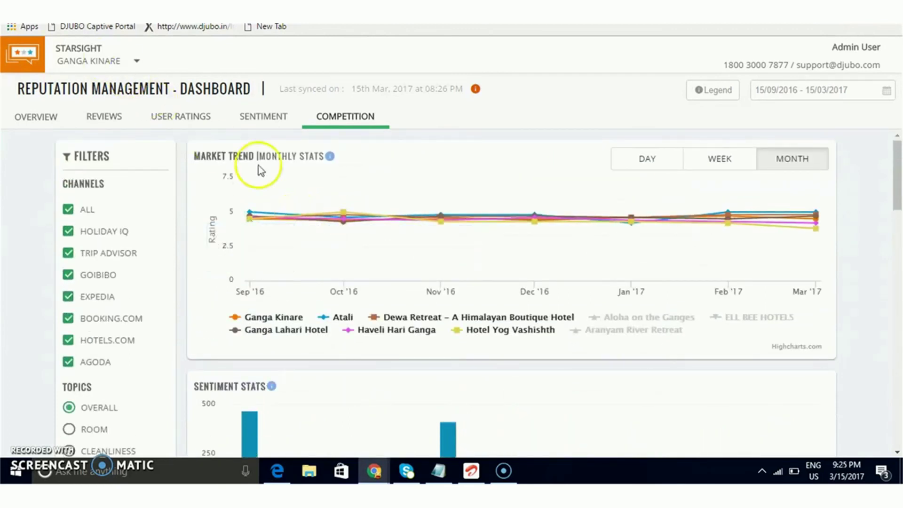
click(40, 118)
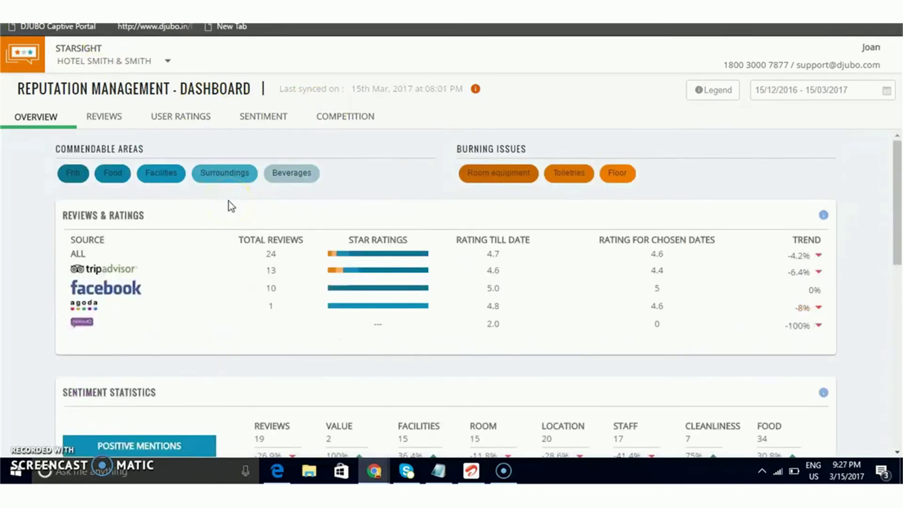
- Switch the reputation dashboard from the single hotel to the Chain Dashboard covering all properties
click(116, 68)
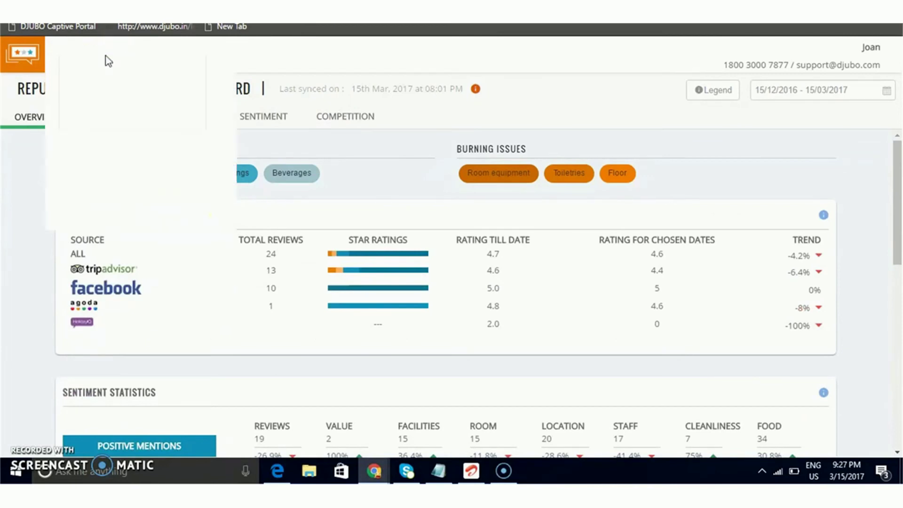
scroll(127, 109, down, 5)
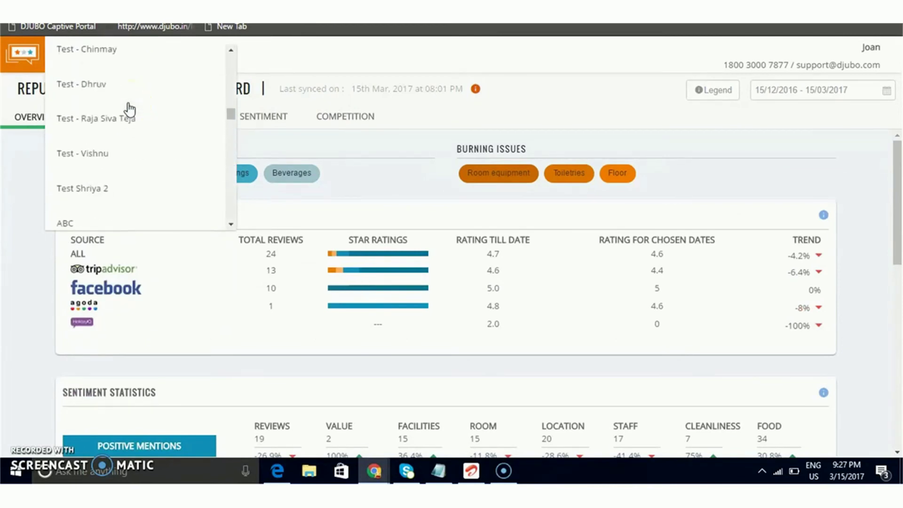
scroll(127, 108, up, 10)
click(125, 103)
click(87, 72)
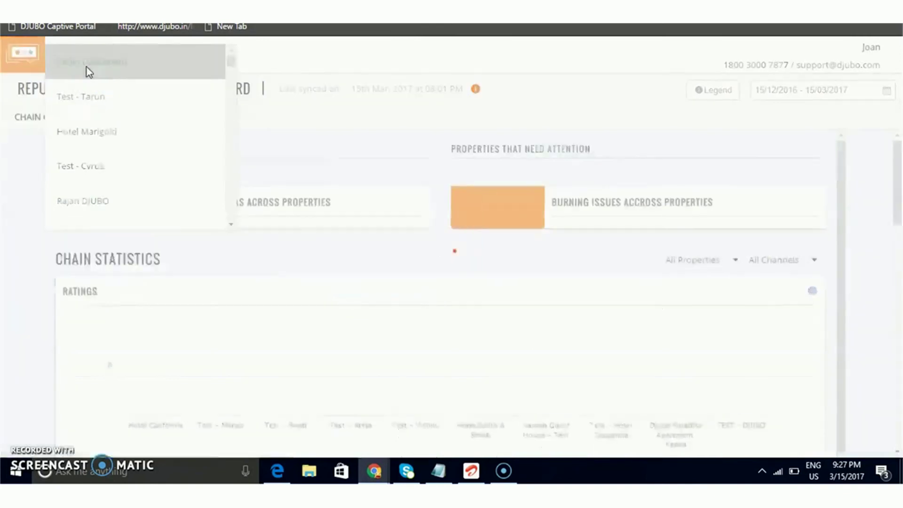
click(95, 72)
click(441, 249)
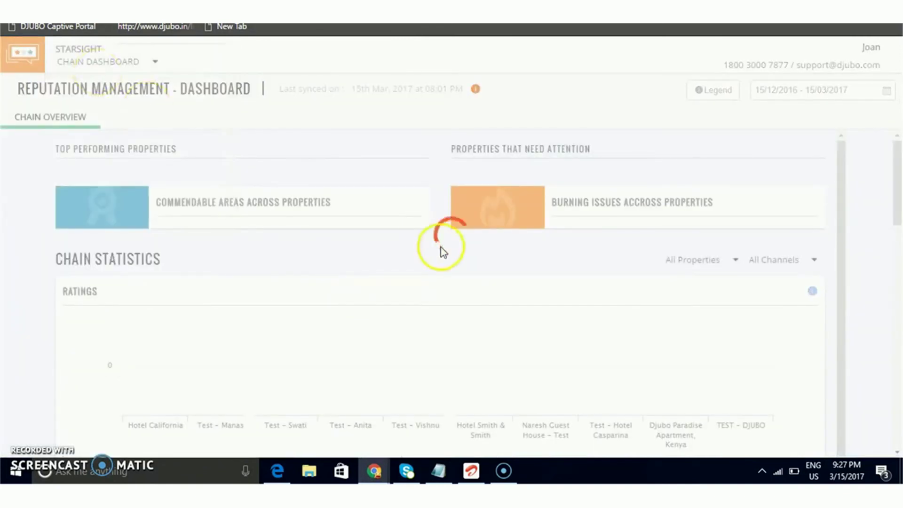
click(441, 249)
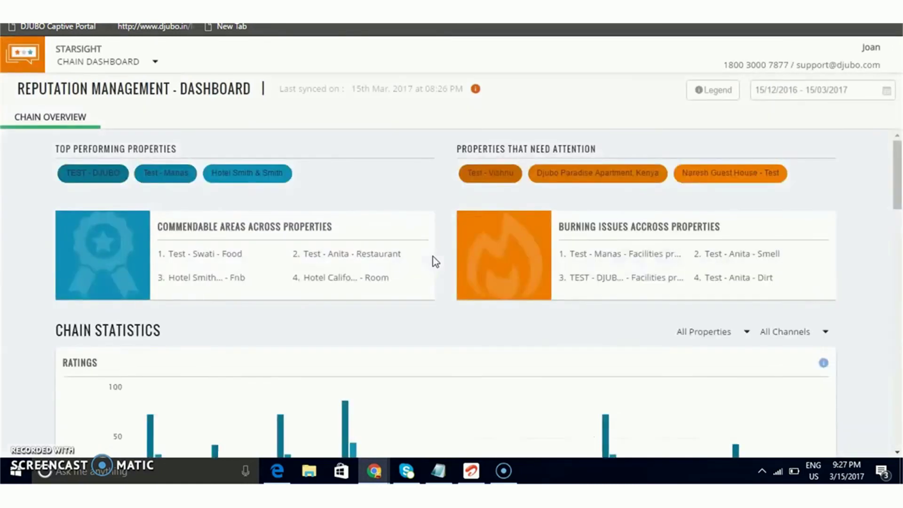
- Examine the chain's commendable areas, star ratings, detailed review ratings, sentiment, competition comparison and OTA-wise ratings across all properties
scroll(431, 259, down, 3)
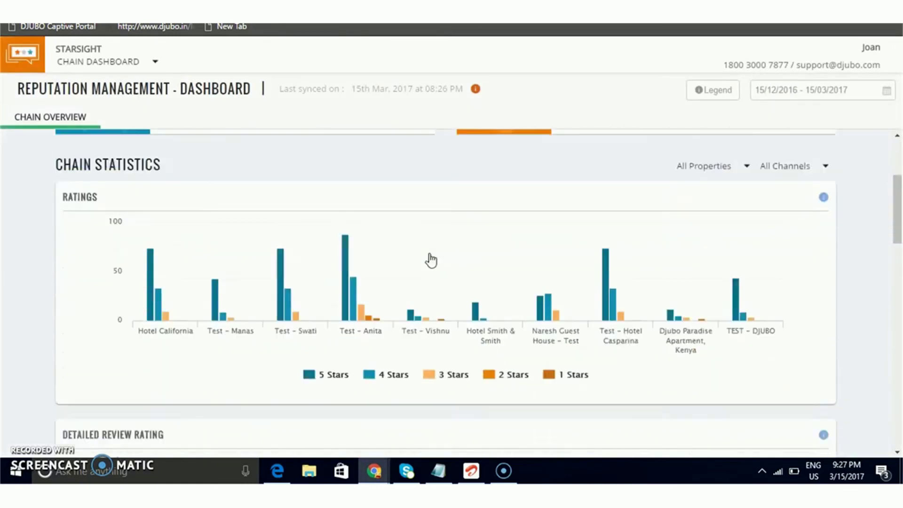
scroll(431, 259, up, 3)
click(267, 264)
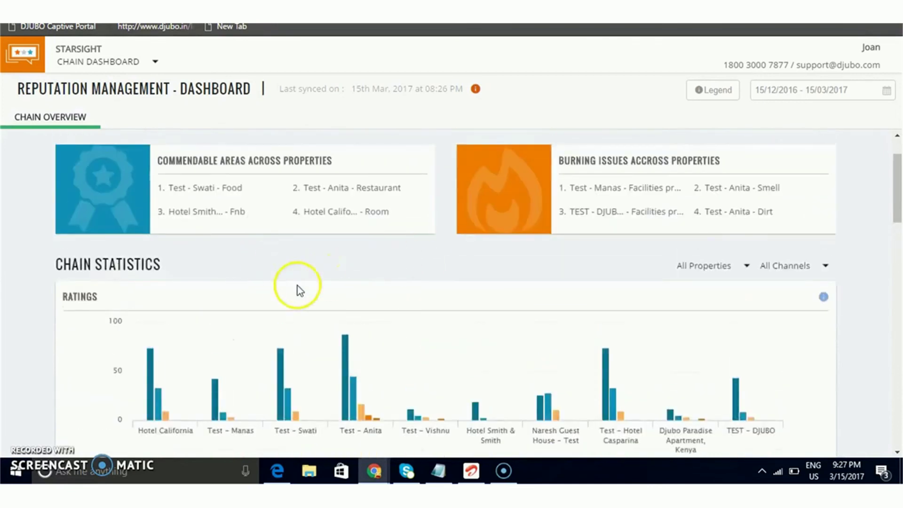
scroll(298, 289, down, 7)
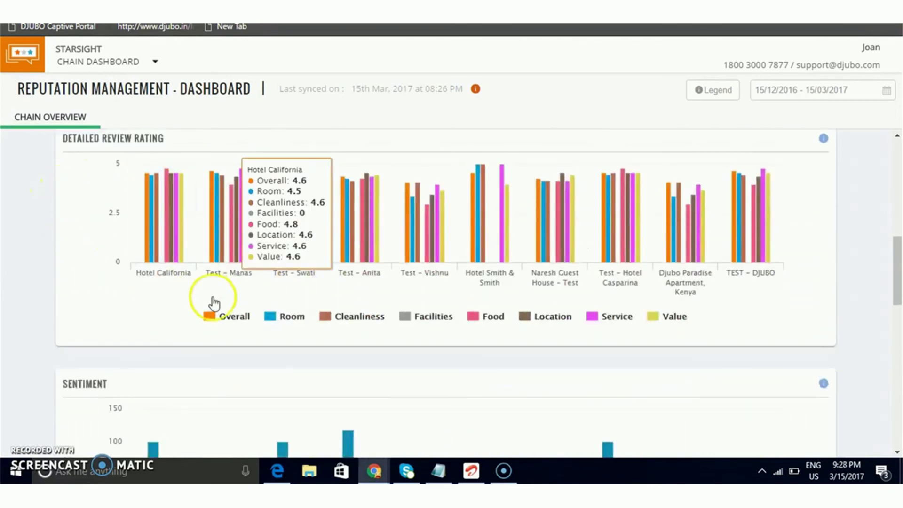
scroll(213, 304, down, 4)
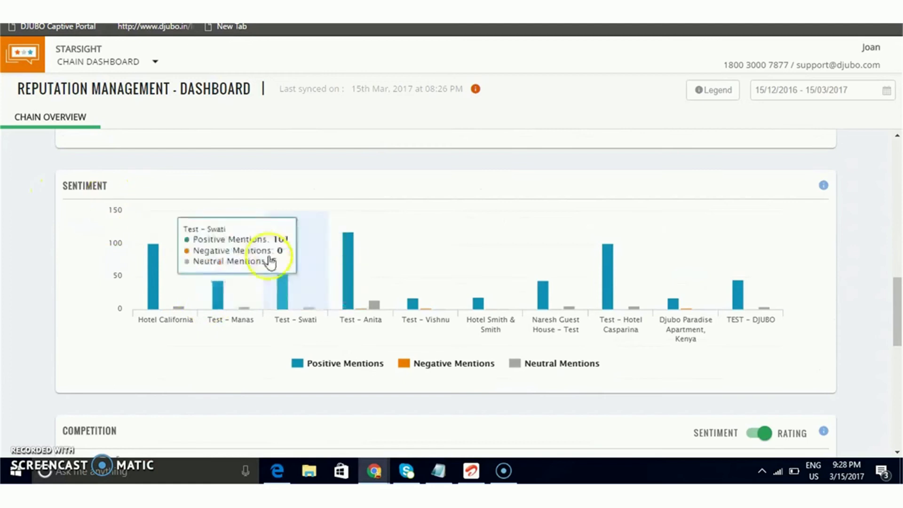
scroll(275, 263, down, 5)
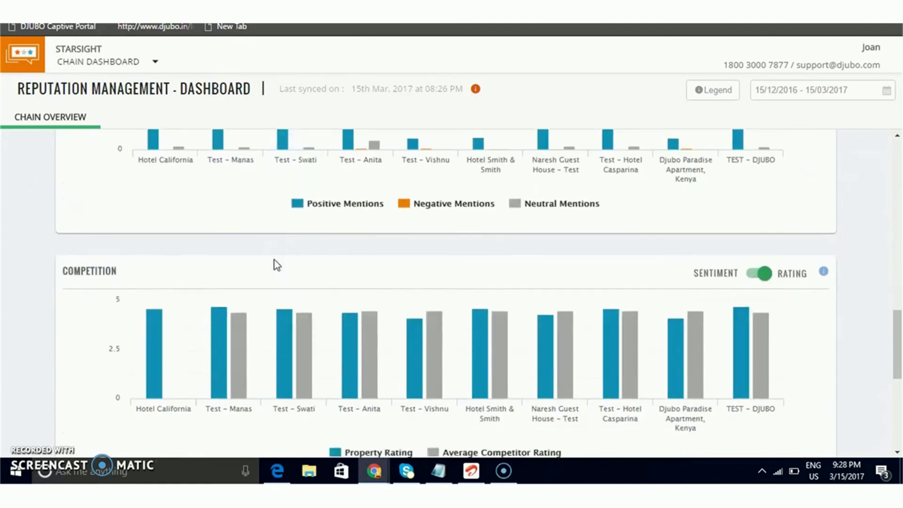
scroll(184, 233, down, 4)
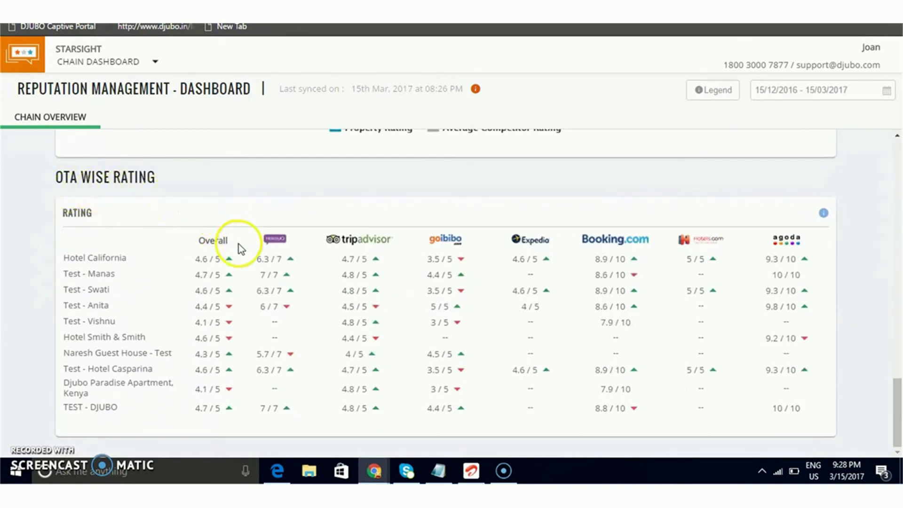
click(361, 269)
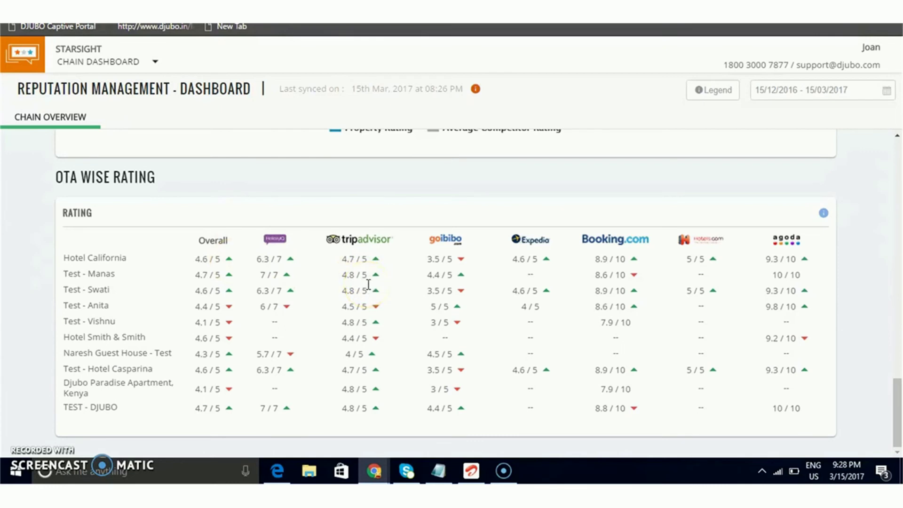
scroll(368, 283, up, 2)
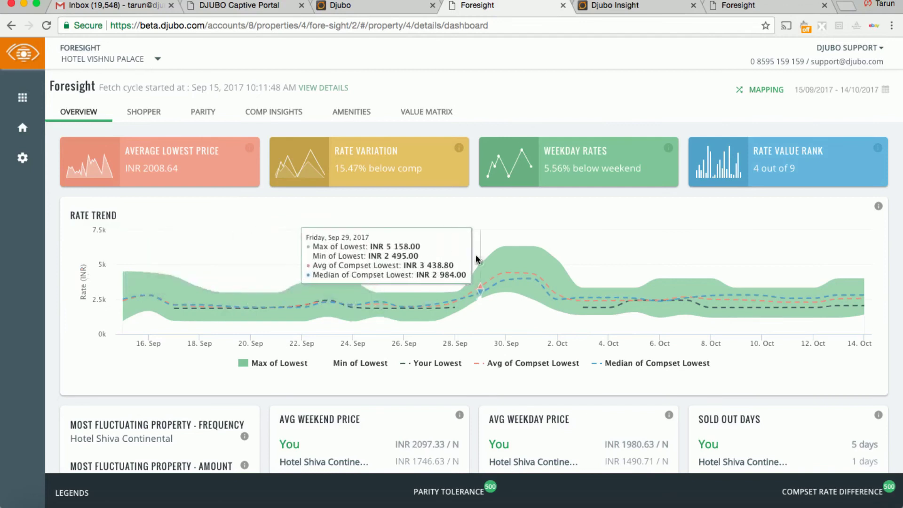
- Look over Hotel Vishnu Palace's rate overview and check the available date range options without changing the range
scroll(546, 417, down, 3)
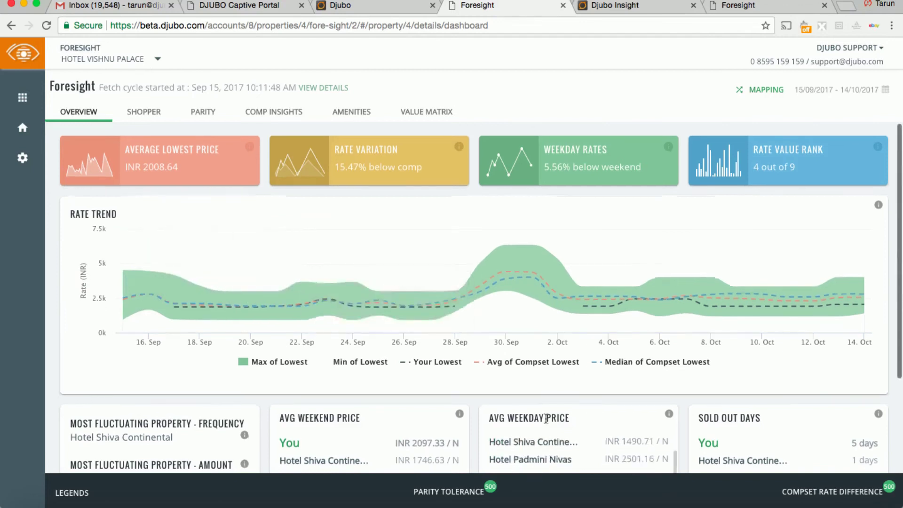
scroll(546, 417, down, 2)
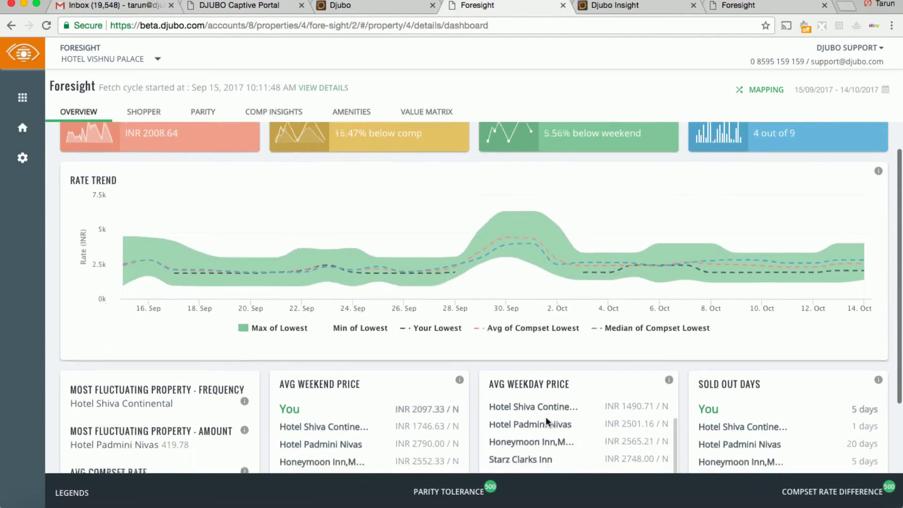
scroll(478, 383, up, 3)
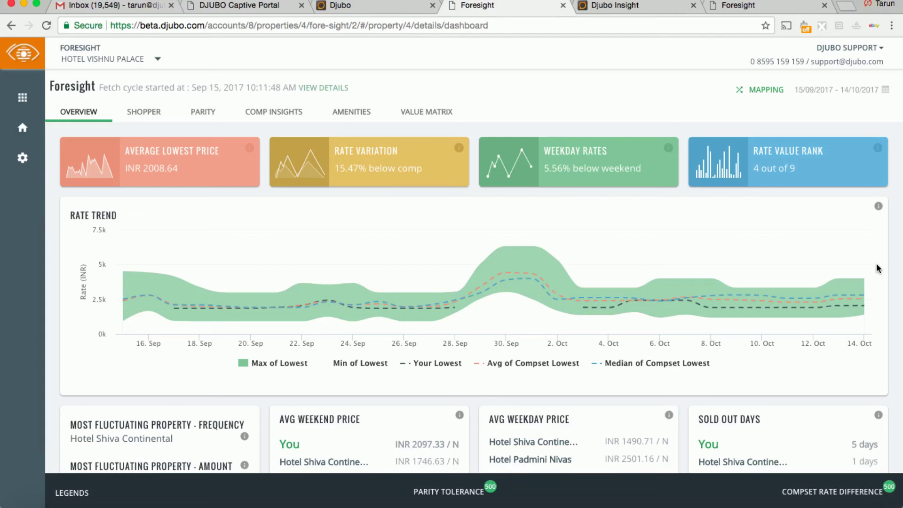
click(875, 89)
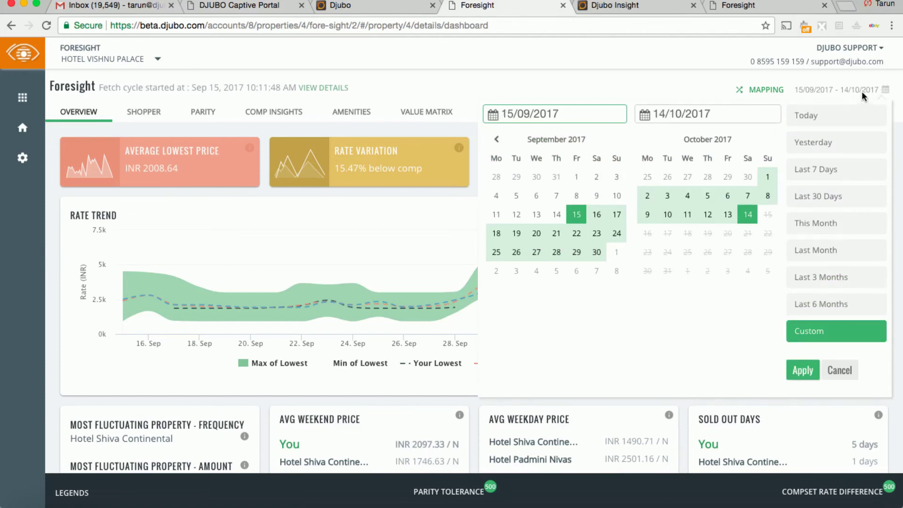
click(622, 91)
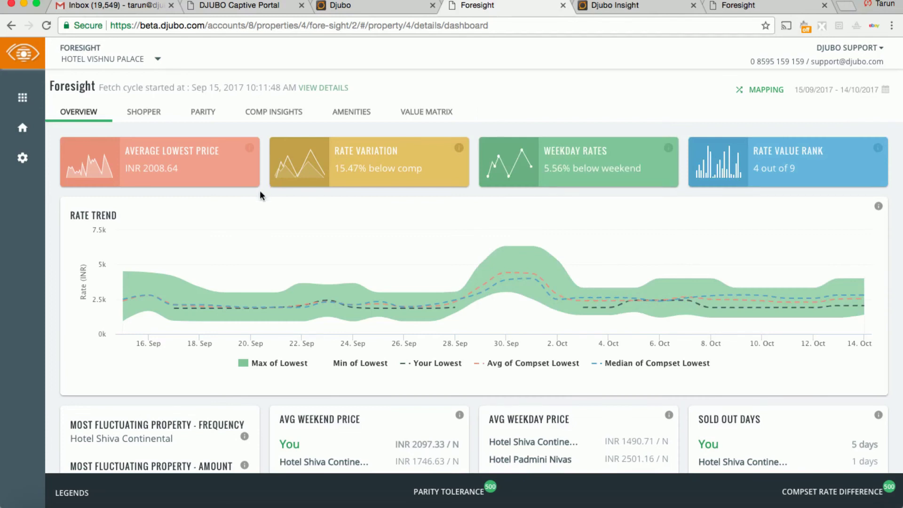
- Examine the Rate Trend chart, fluctuating properties, average weekend and weekday prices, and sold out days against the compset
mouse_move(394, 299)
scroll(574, 373, down, 1)
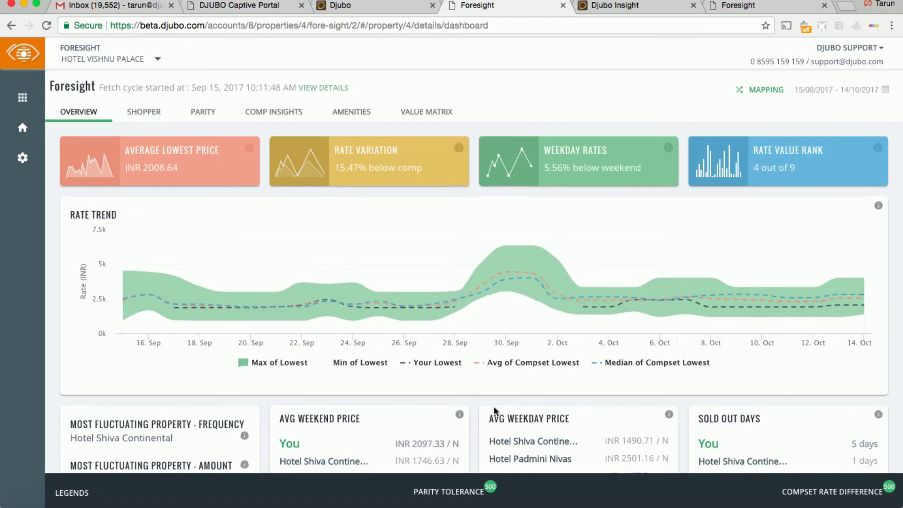
scroll(475, 407, down, 5)
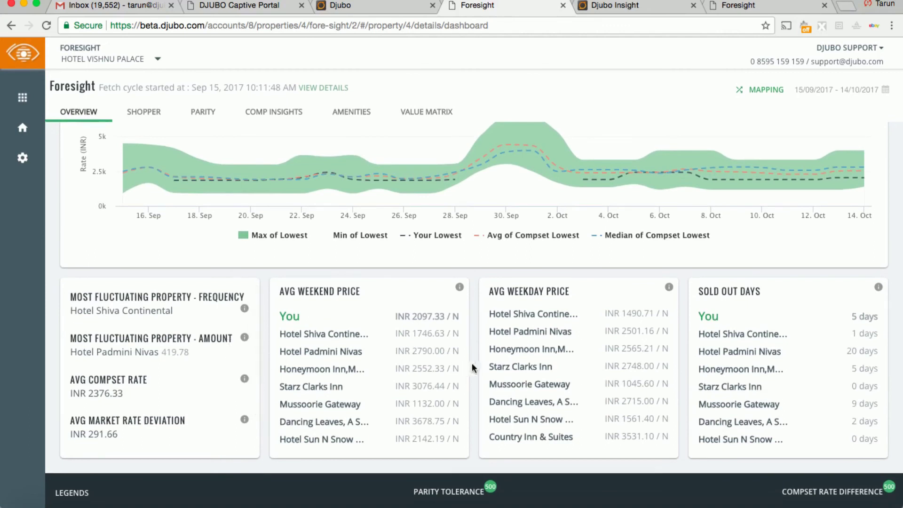
scroll(472, 362, up, 2)
scroll(574, 364, down, 2)
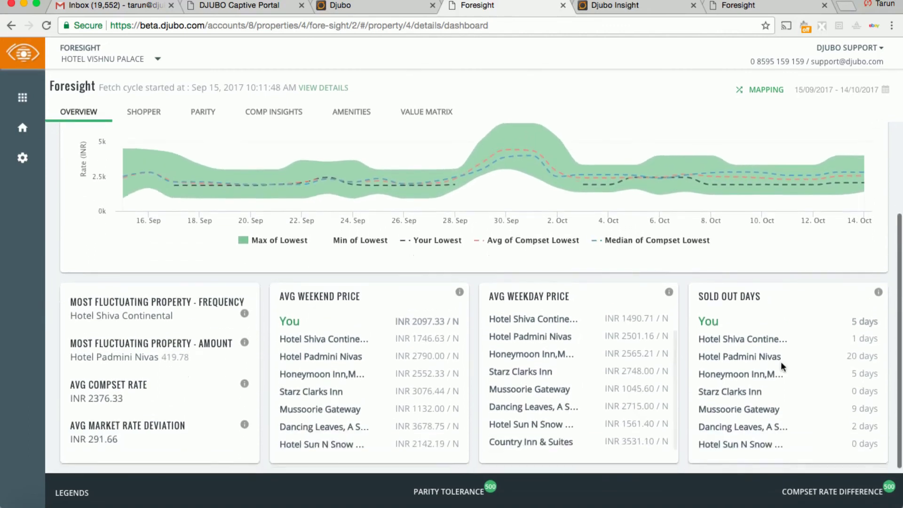
scroll(781, 362, up, 5)
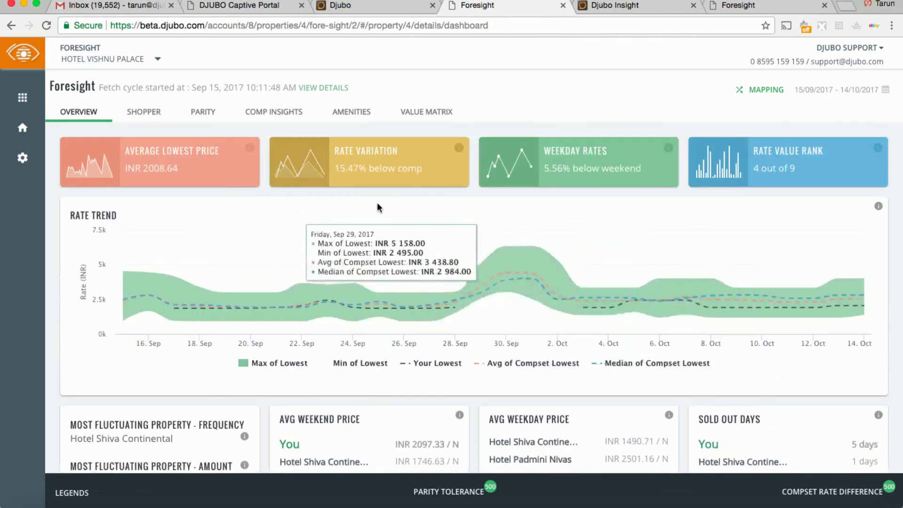
- Open the Shopper view and inspect the daily lowest-rate details of Hotel Vishnu Palace and Hotel Shiva Continental alongside the Market Trend chart
click(147, 113)
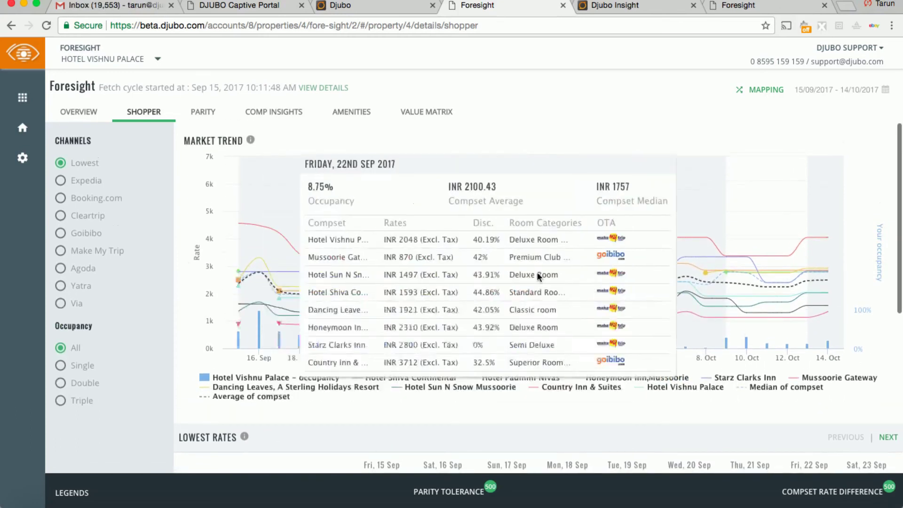
scroll(455, 368, down, 3)
scroll(455, 363, down, 5)
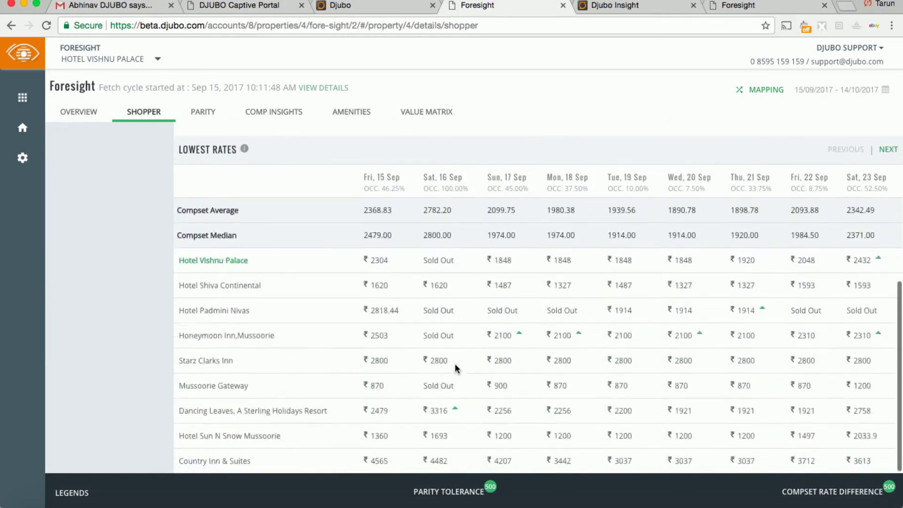
scroll(393, 329, up, 1)
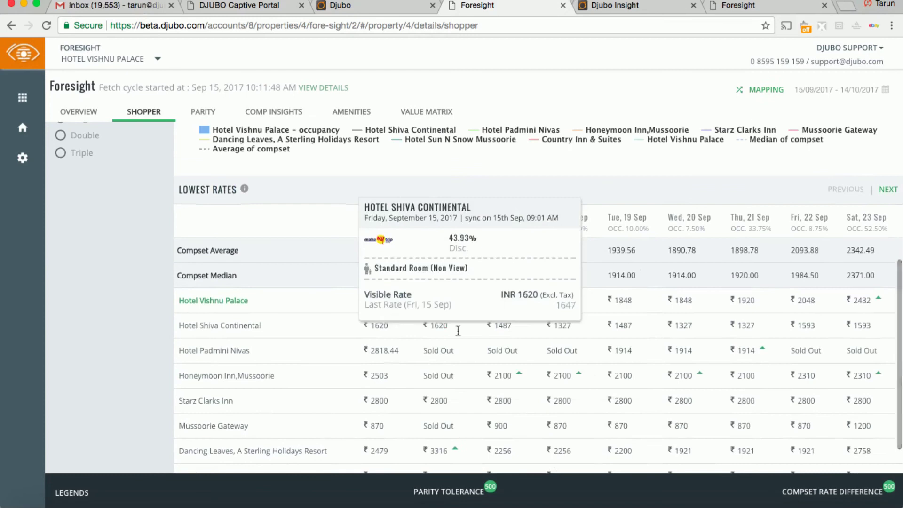
mouse_move(394, 318)
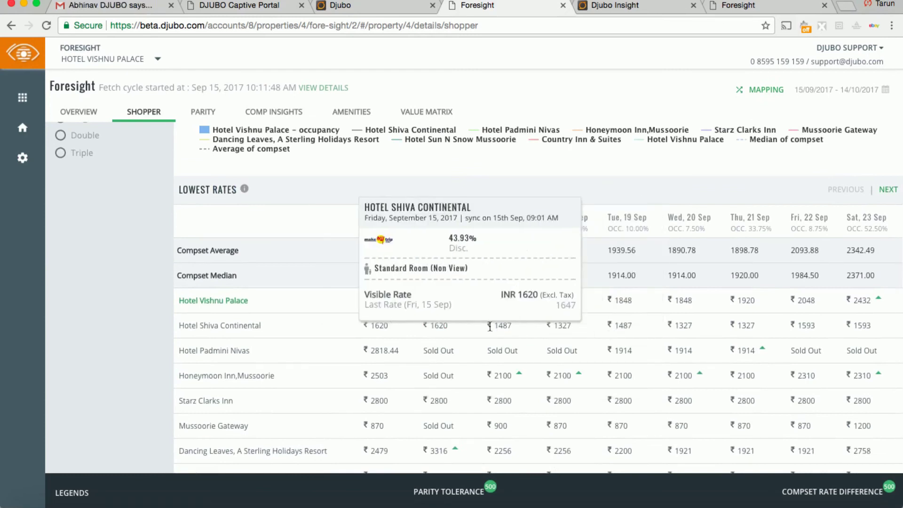
mouse_move(683, 301)
mouse_move(752, 308)
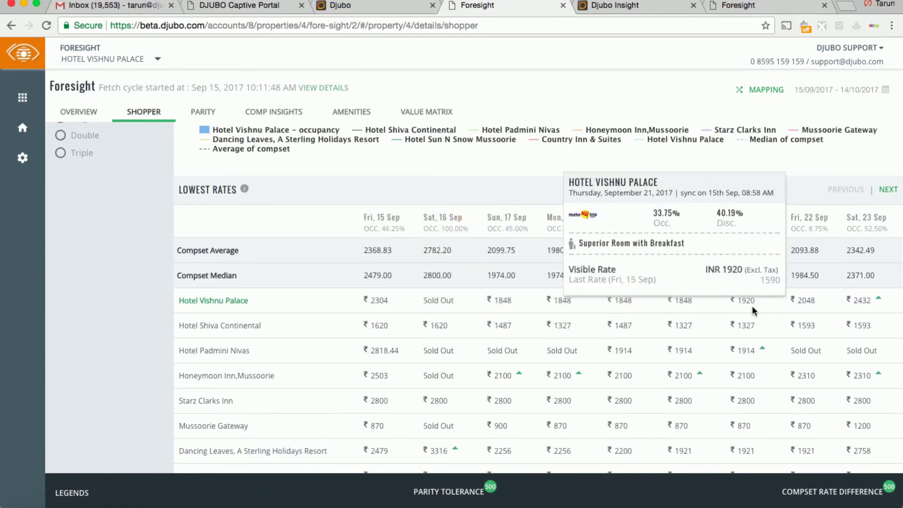
mouse_move(804, 311)
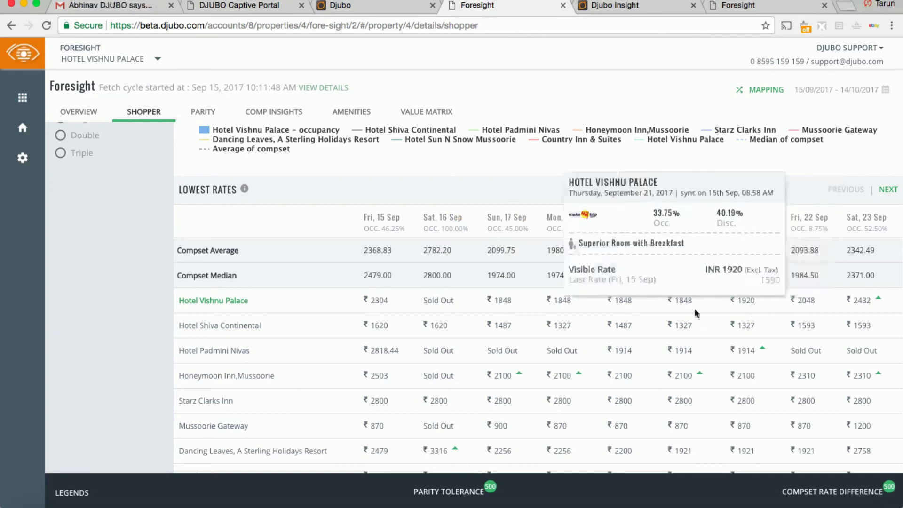
mouse_move(553, 324)
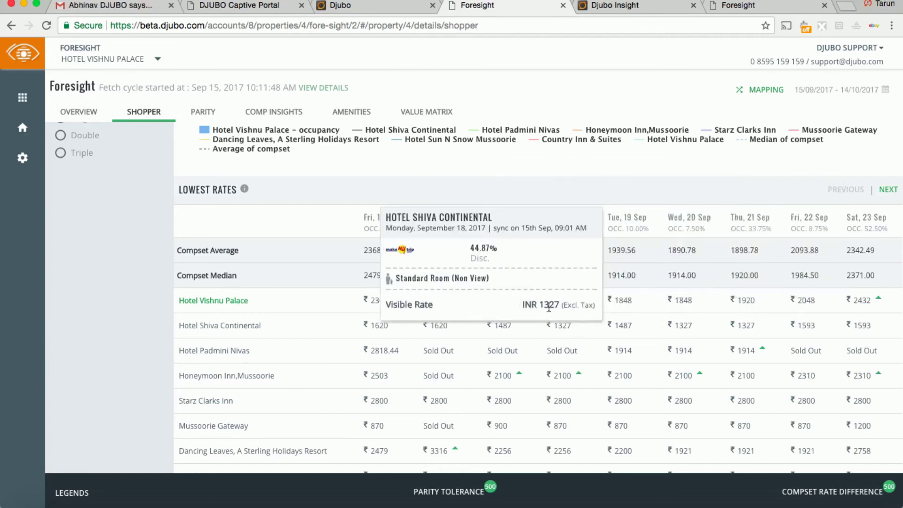
scroll(548, 307, up, 5)
mouse_move(454, 293)
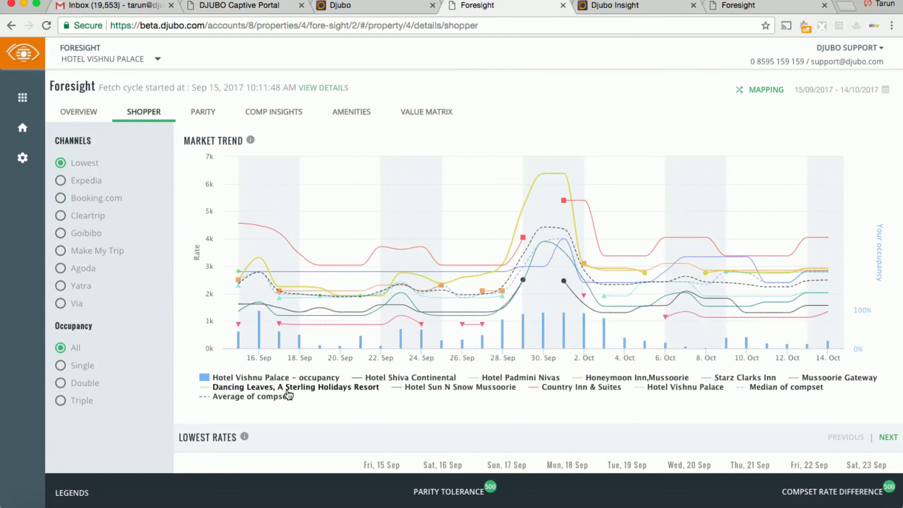
- Hide all competitor hotels, the compset median and the compset average from the Market Trend chart, keeping only Hotel Vishnu Palace's rate and occupancy
click(420, 379)
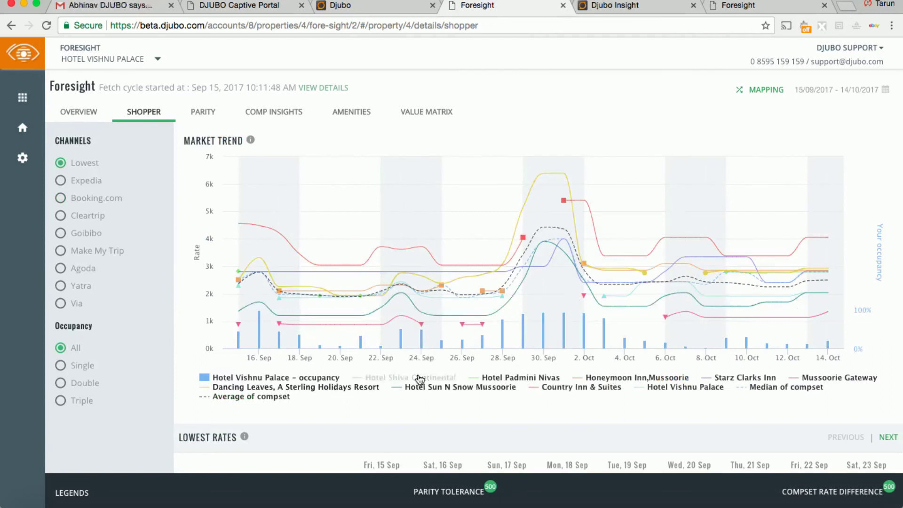
click(549, 379)
click(595, 378)
click(733, 379)
click(833, 380)
click(346, 392)
click(453, 387)
click(590, 387)
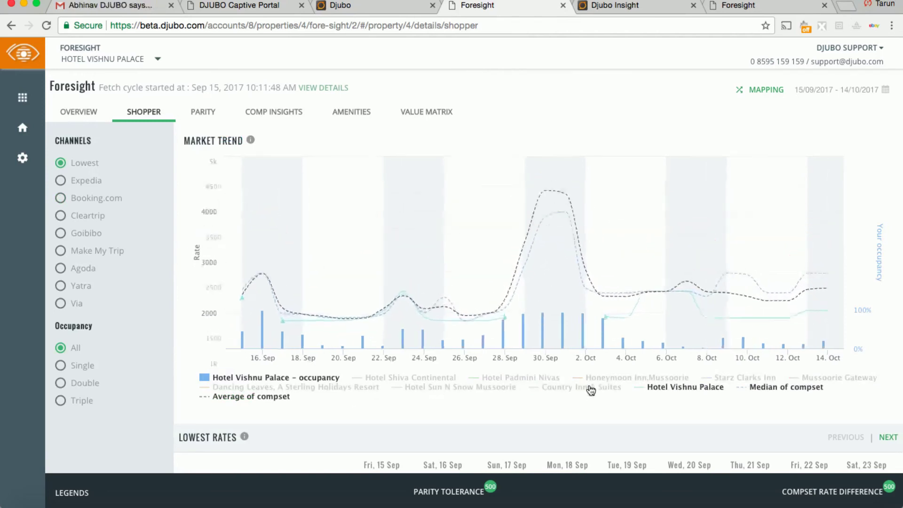
click(779, 390)
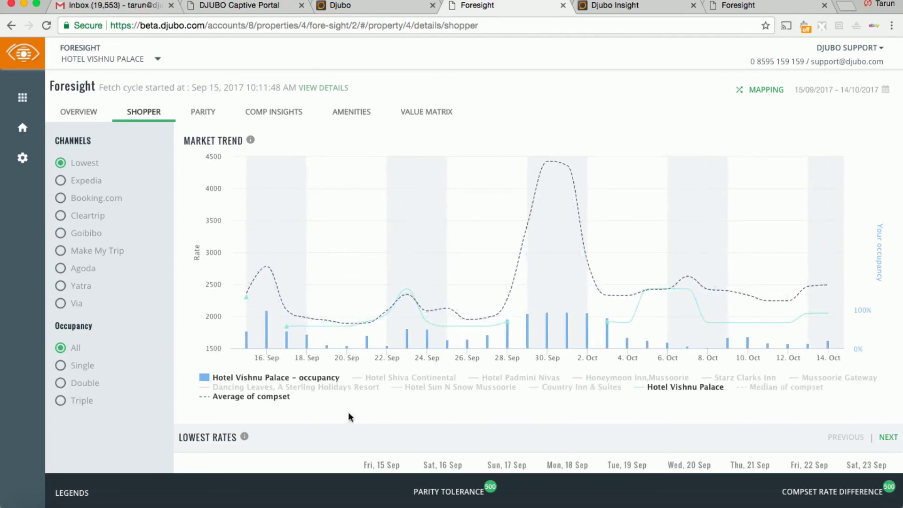
click(267, 400)
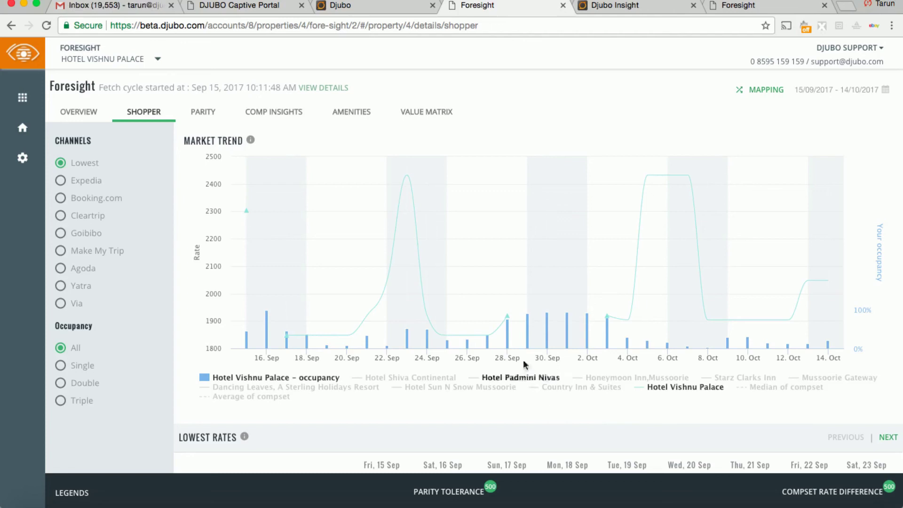
- Examine Hotel Vishnu Palace's rates against its occupancy around 28 September, 2 October and 5 October on the Market Trend chart
mouse_move(509, 315)
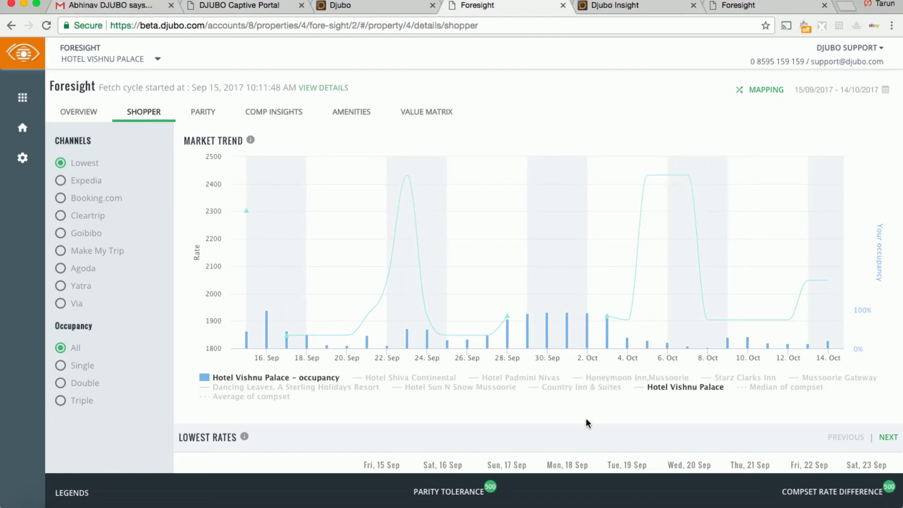
mouse_move(588, 344)
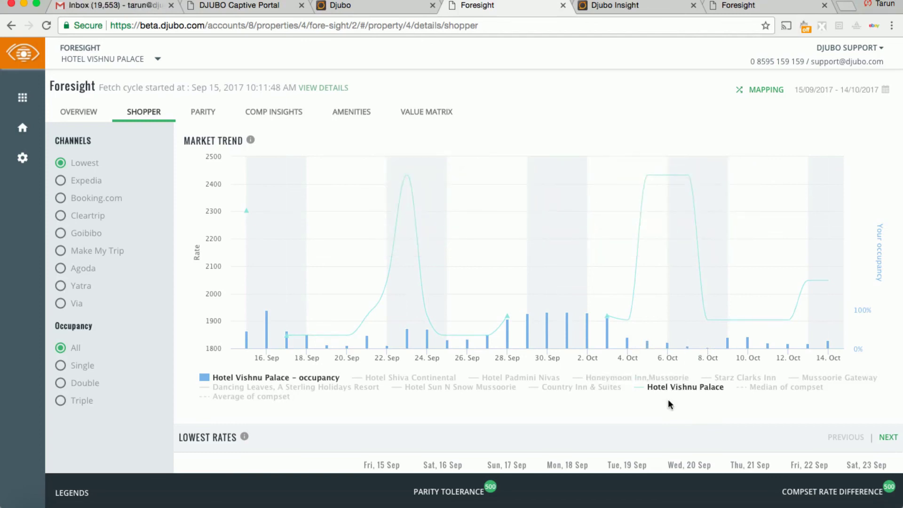
mouse_move(651, 228)
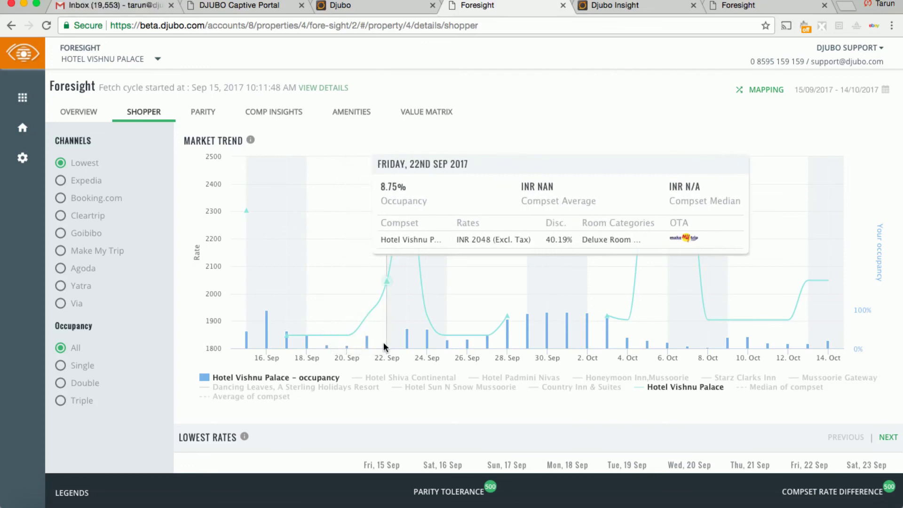
- Switch to Djubo Insight to review Hotel Vishnu Palace's Pre-booking Trend chart, and return to the main Djubo page
click(371, 6)
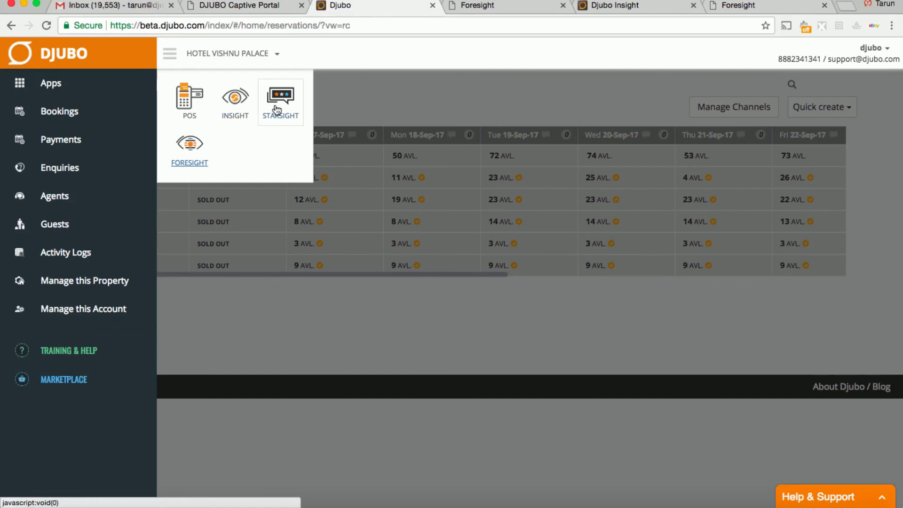
click(634, 8)
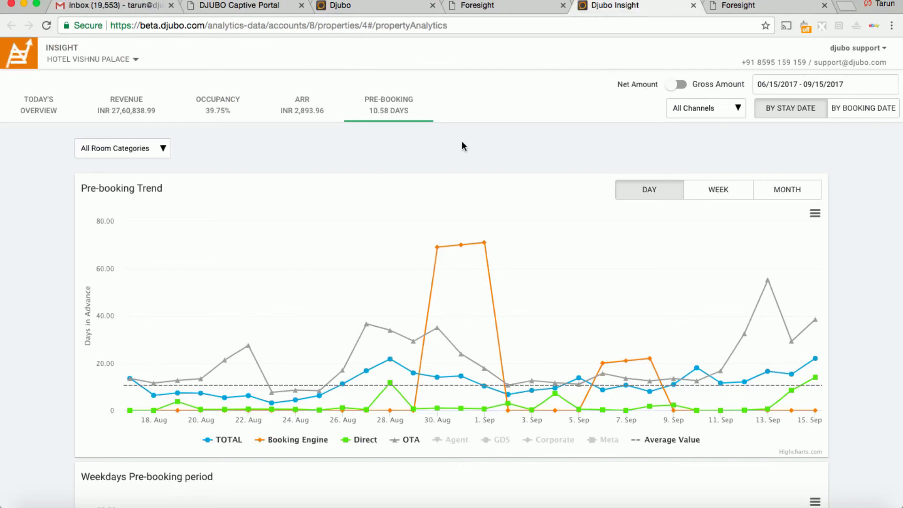
mouse_move(485, 232)
click(390, 6)
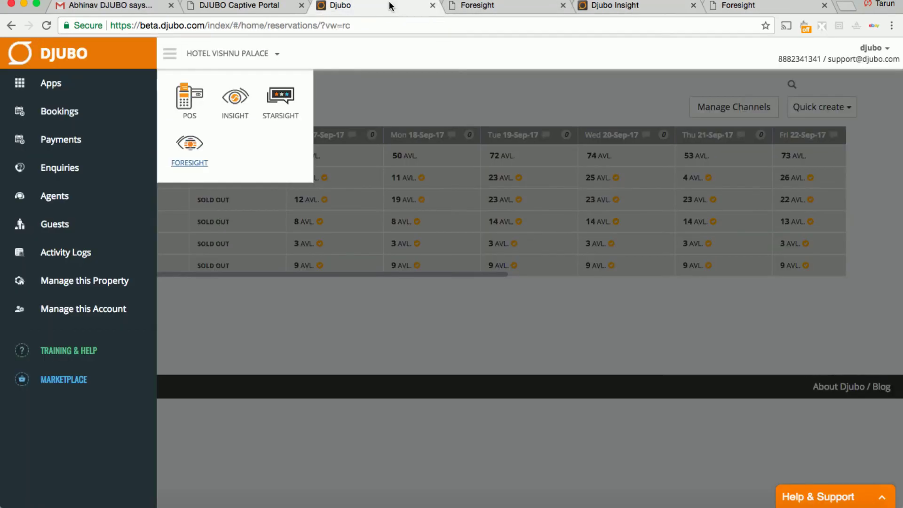
- Return to Foresight and show Hotel Padmini Nivas and Starz Clarks Inn on the Market Trend chart to compare their rates with Hotel Vishnu Palace
click(489, 6)
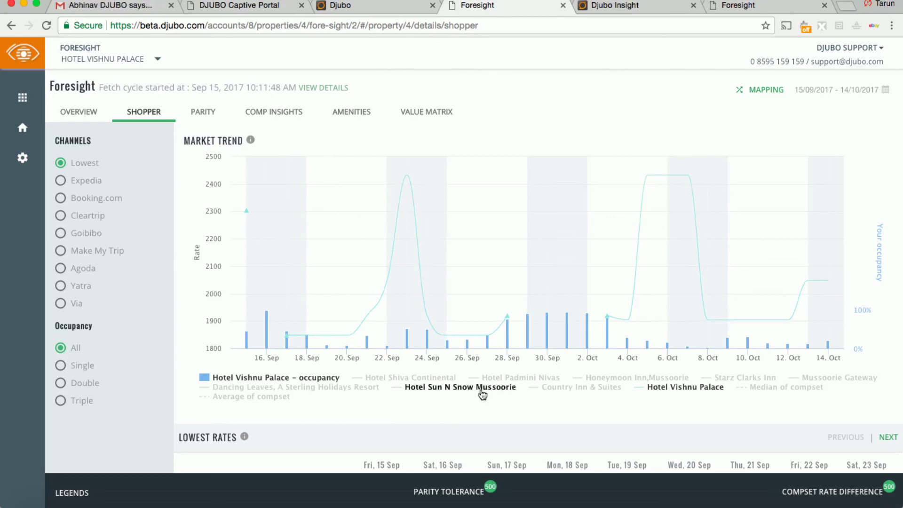
click(550, 380)
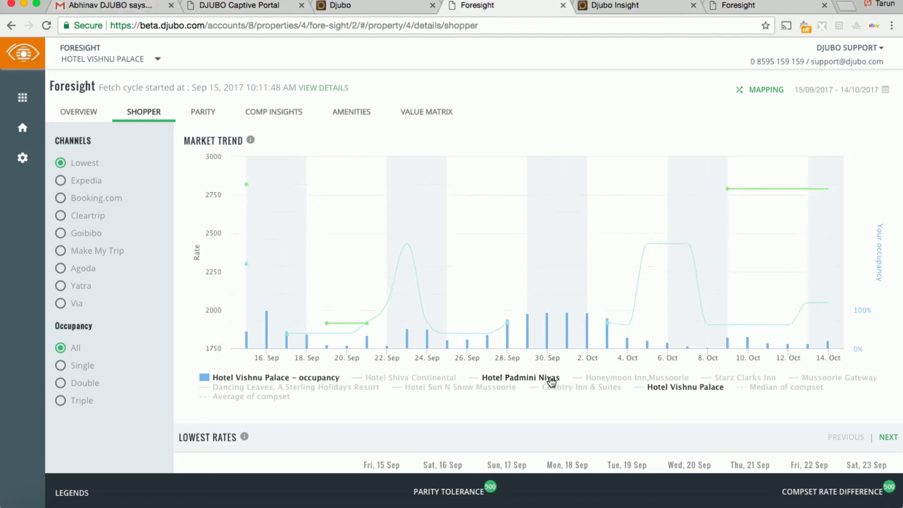
mouse_move(386, 348)
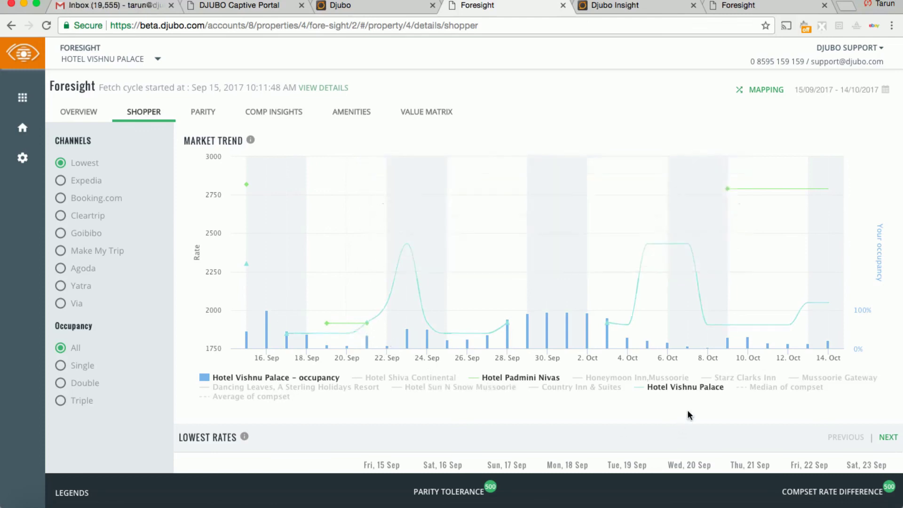
mouse_move(343, 333)
click(744, 379)
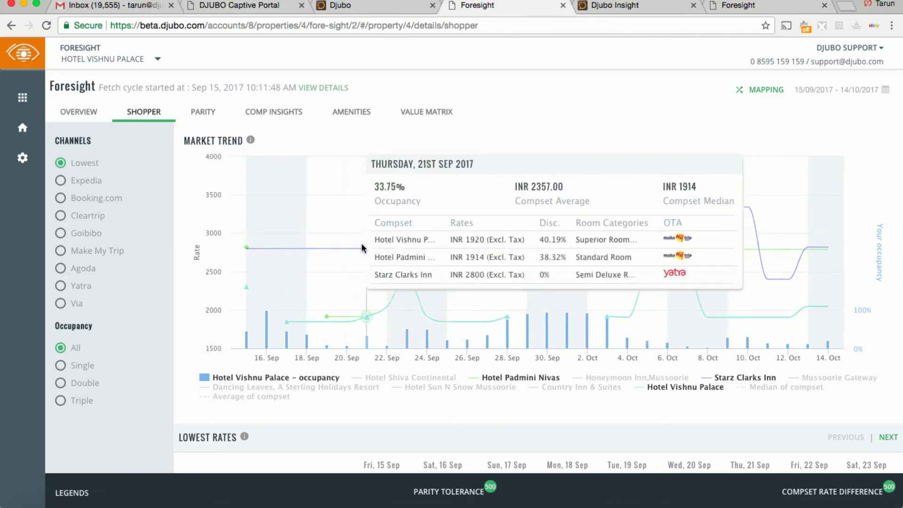
- Hide Starz Clarks Inn and Hotel Padmini Nivas from the Market Trend chart and show the average of compset instead
click(736, 382)
click(530, 379)
click(277, 400)
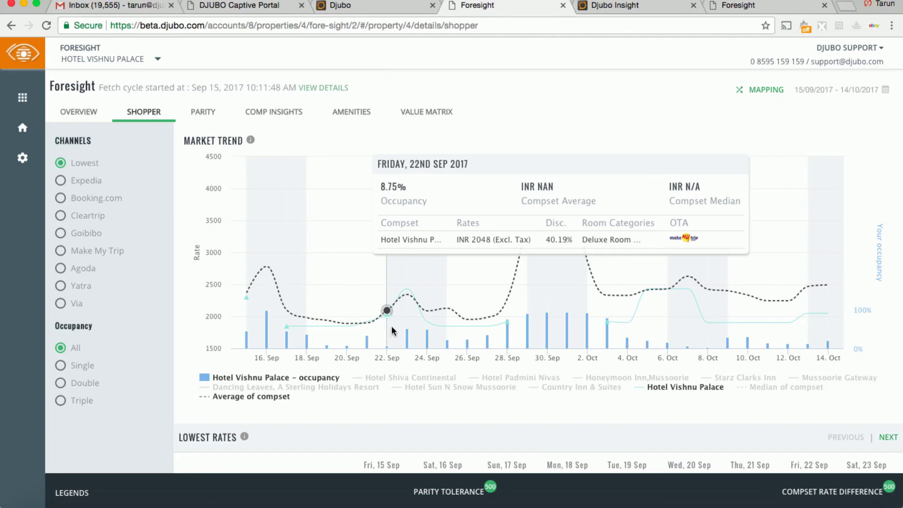
- Open Hotel Vishnu Palace's property settings in Djubo and bring up the Rate Planner calendar for September
click(394, 6)
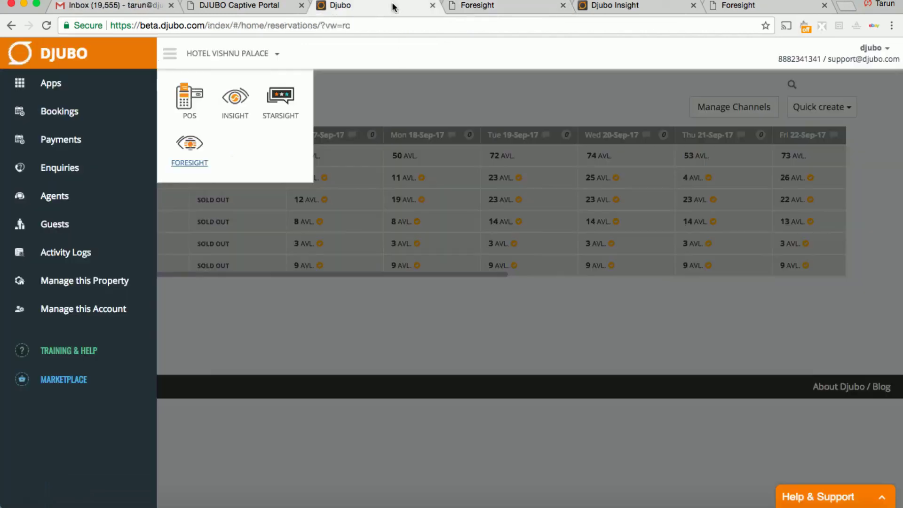
click(81, 282)
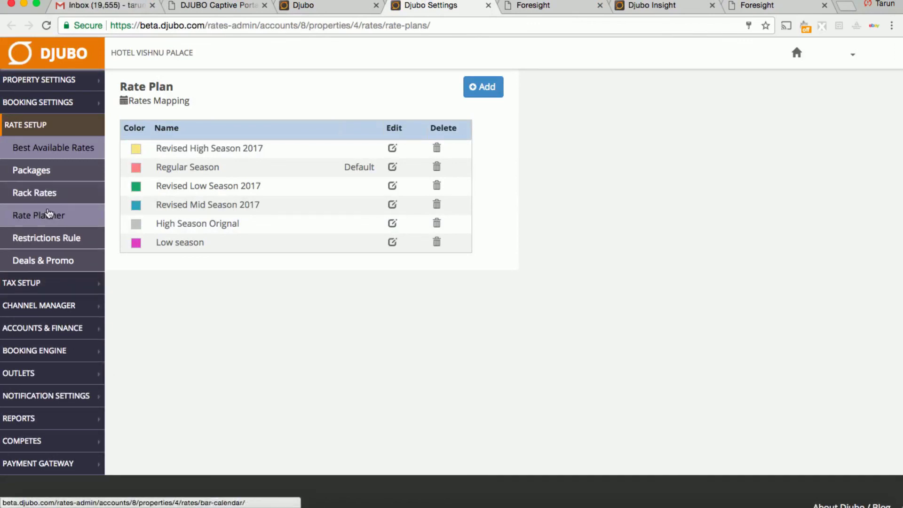
click(49, 214)
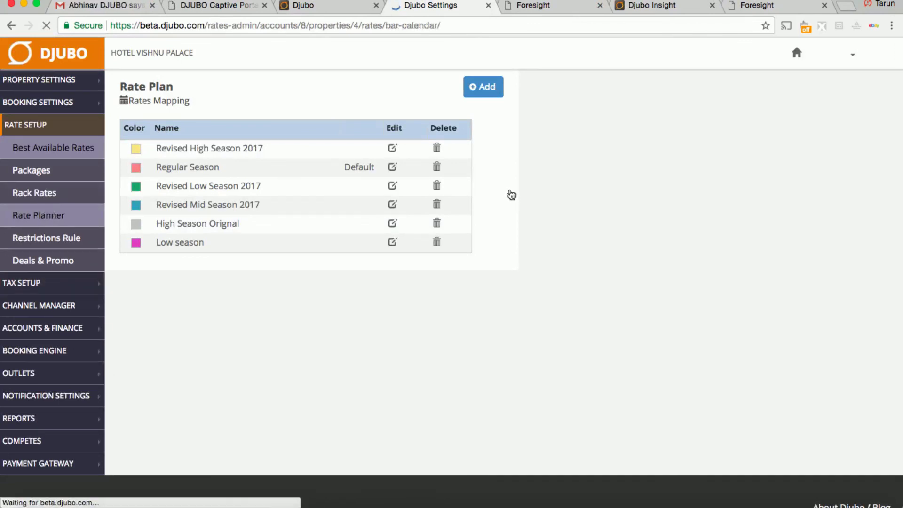
scroll(510, 193, down, 7)
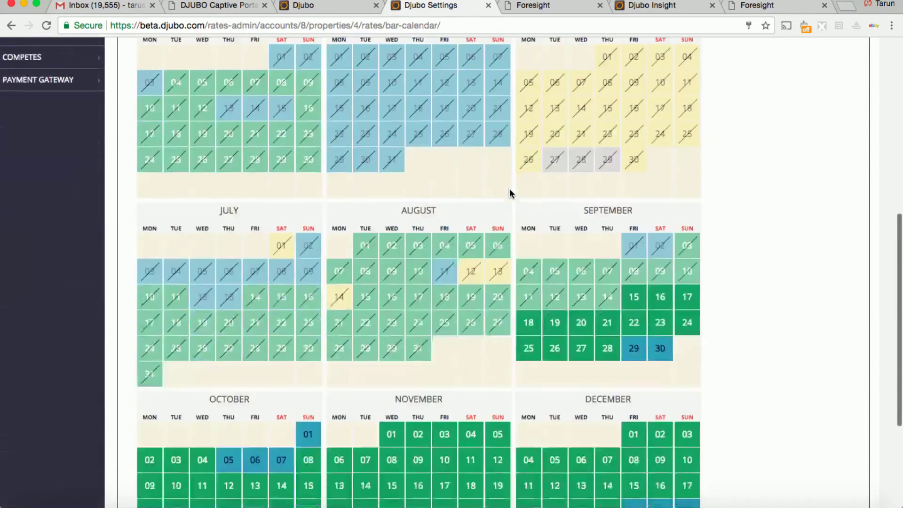
scroll(658, 254, down, 2)
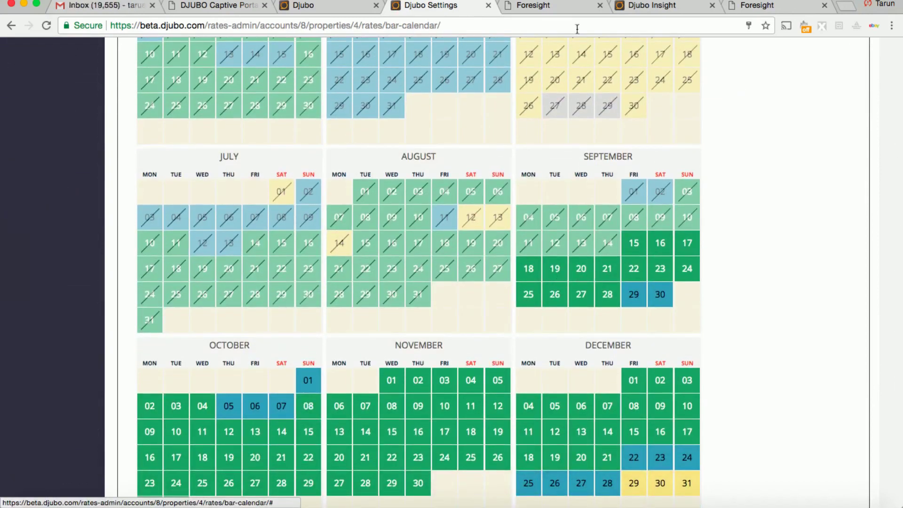
- Check the 22 September rate and occupancy in Foresight and assign the Low season rate plan to 19–22 September in the Rate Planner without applying it
click(535, 10)
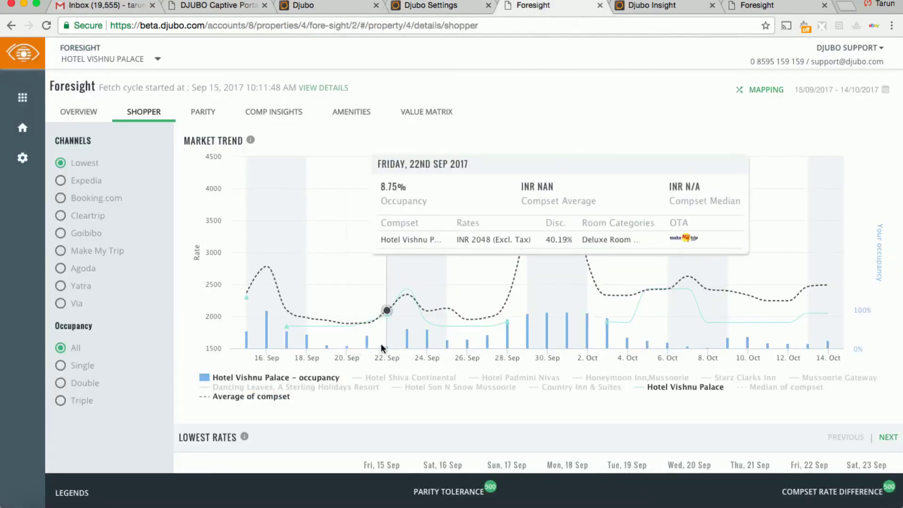
click(441, 8)
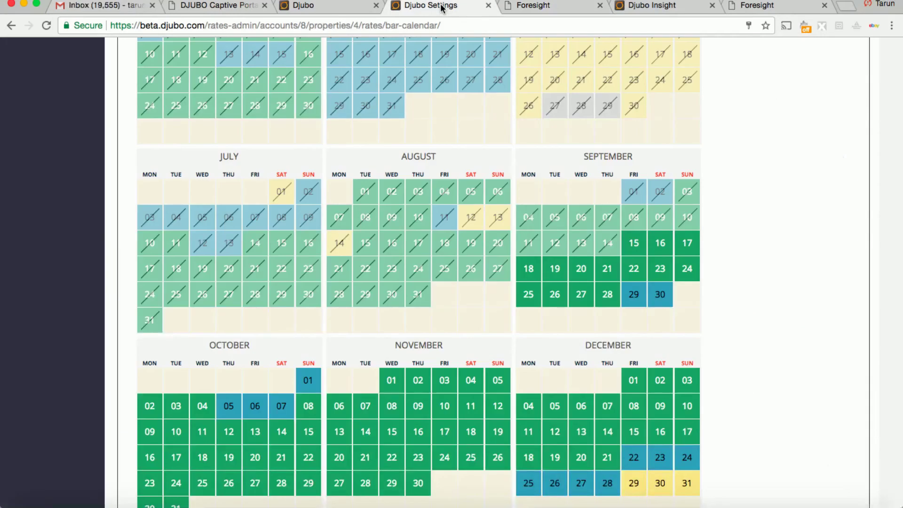
click(554, 277)
click(633, 278)
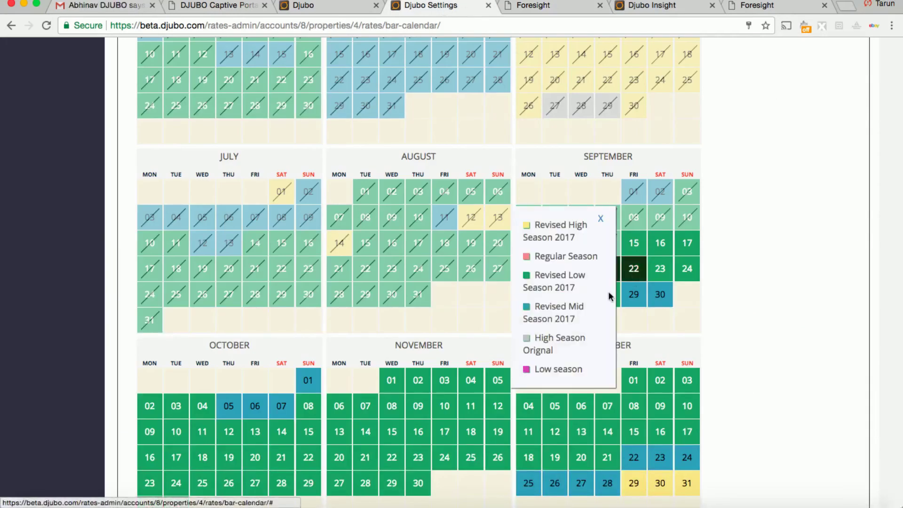
click(567, 370)
scroll(709, 329, down, 3)
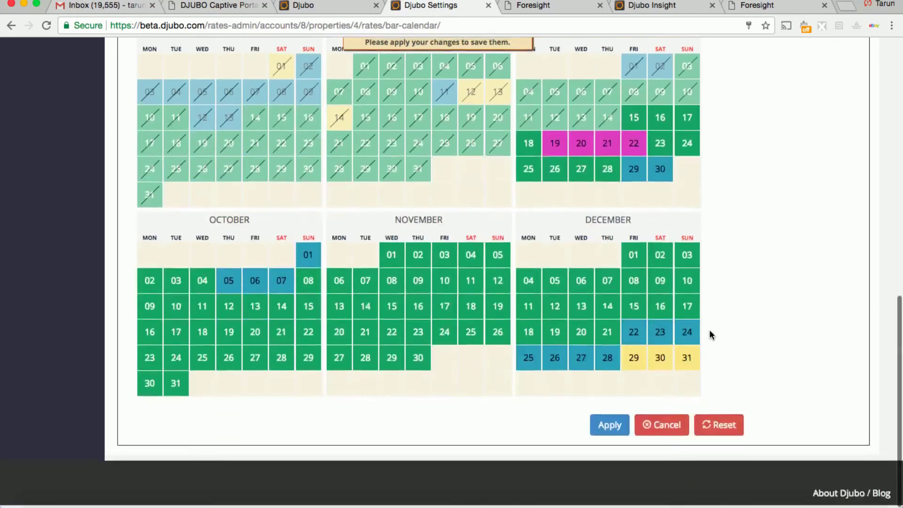
scroll(709, 329, up, 6)
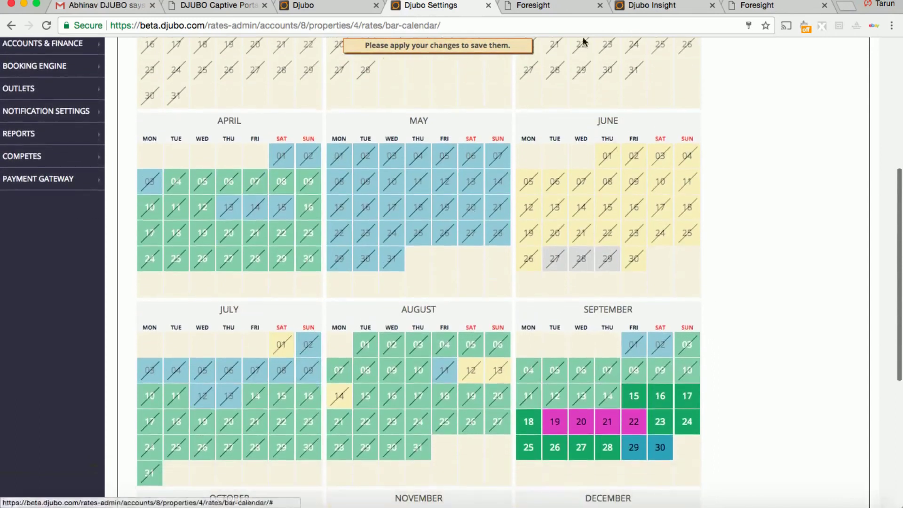
- Return to Foresight and add Hotel Padmini Nivas and Honeymoon Inn, Mussoorie to the Market Trend chart beside the compset average
click(564, 5)
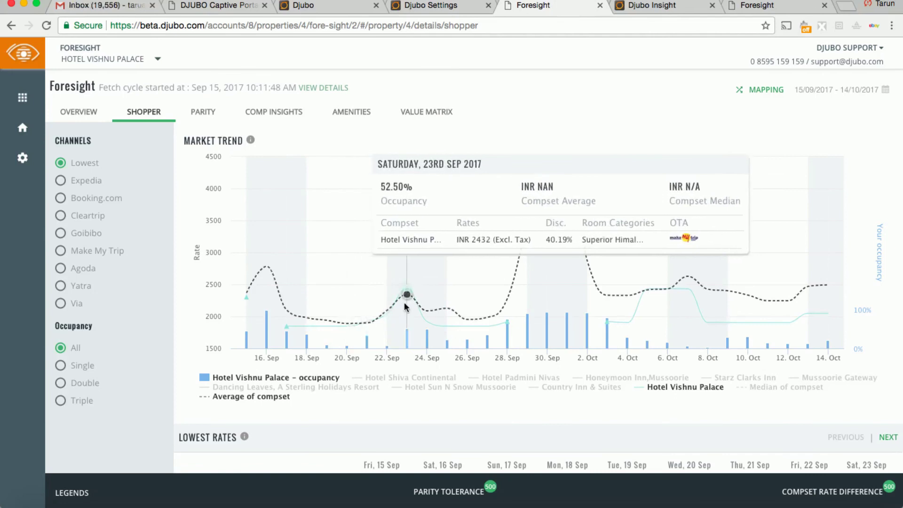
scroll(404, 306, down, 3)
scroll(404, 306, up, 2)
scroll(404, 306, up, 1)
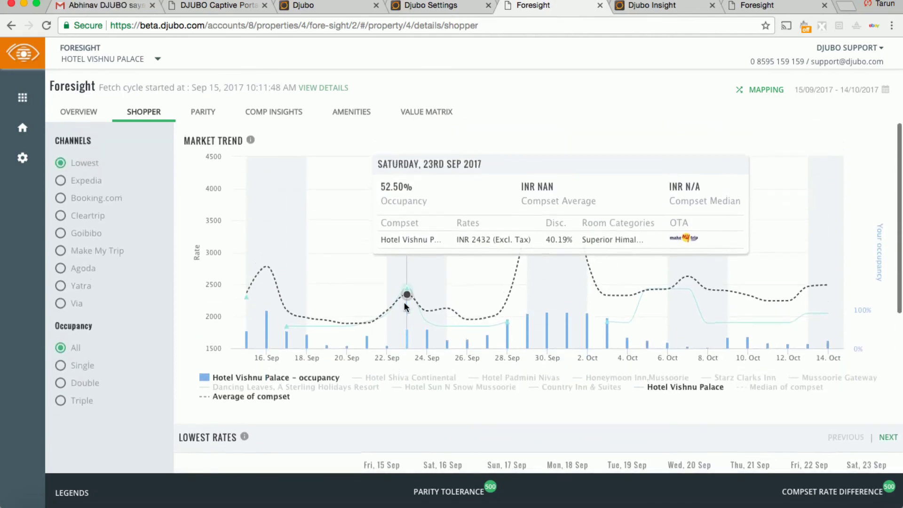
click(489, 380)
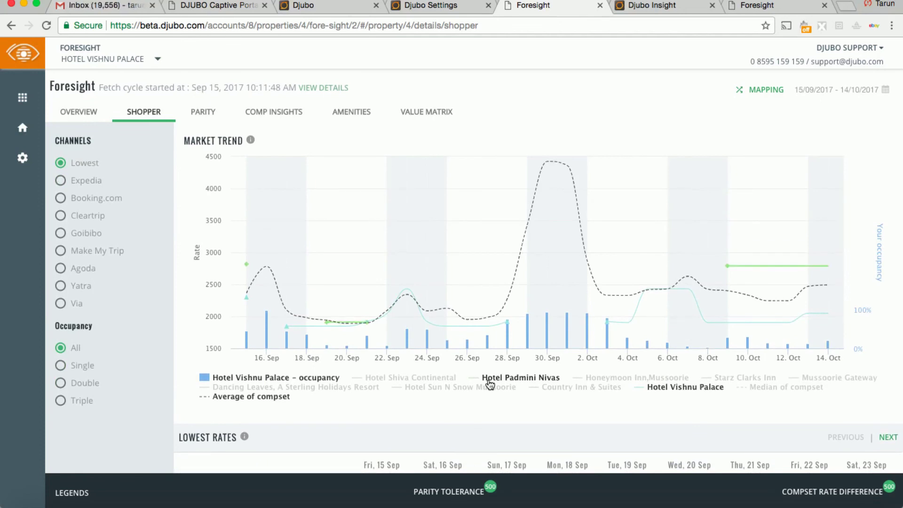
click(617, 382)
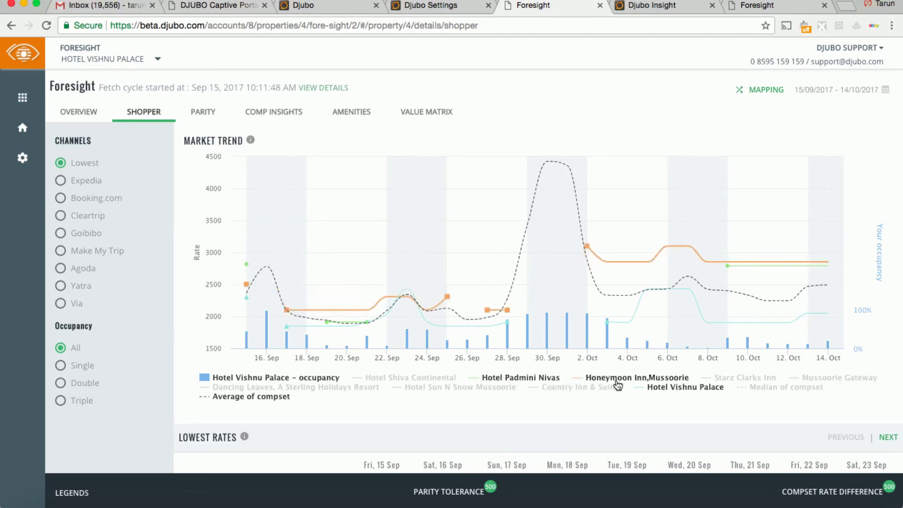
- Open Comp Insights and examine the Rate Deviation, Pre-Planning Range and Frequency of Rate Change charts for Hotel Vishnu Palace and its competitors
click(273, 118)
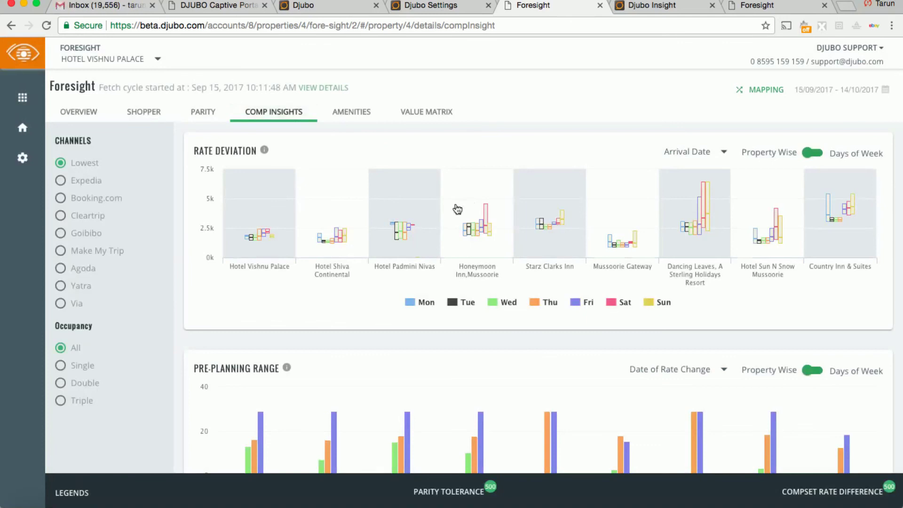
scroll(665, 238, down, 1)
scroll(665, 238, up, 1)
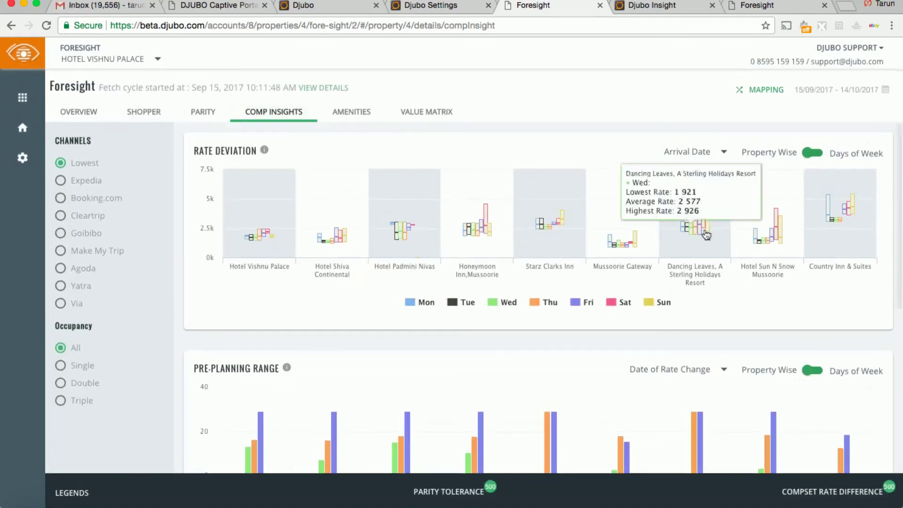
mouse_move(708, 233)
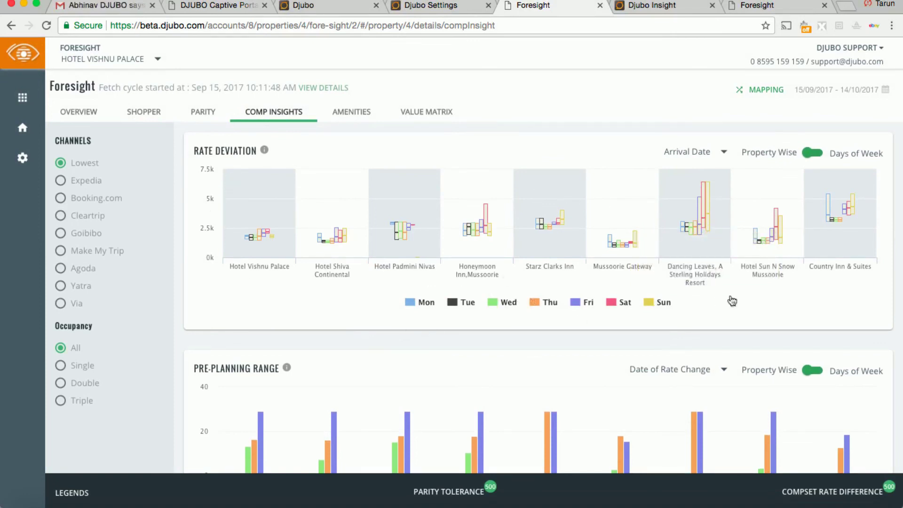
mouse_move(715, 183)
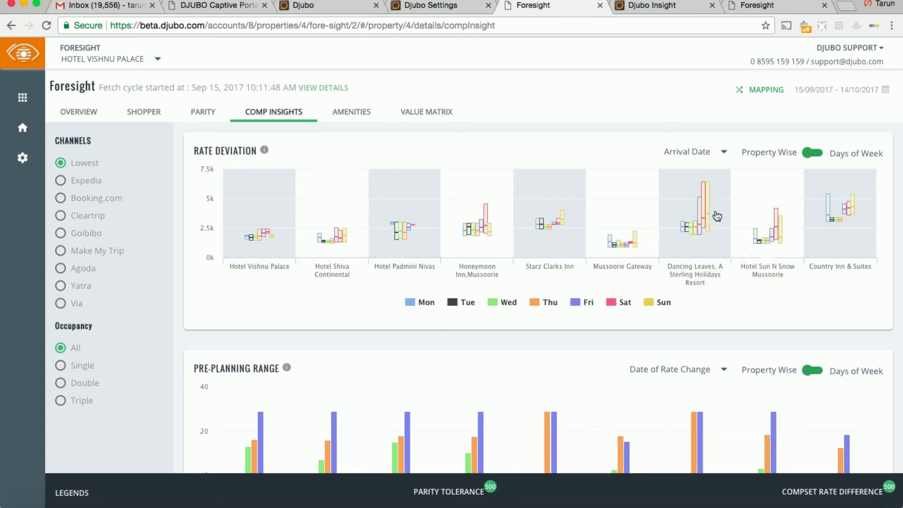
mouse_move(271, 239)
scroll(601, 320, down, 3)
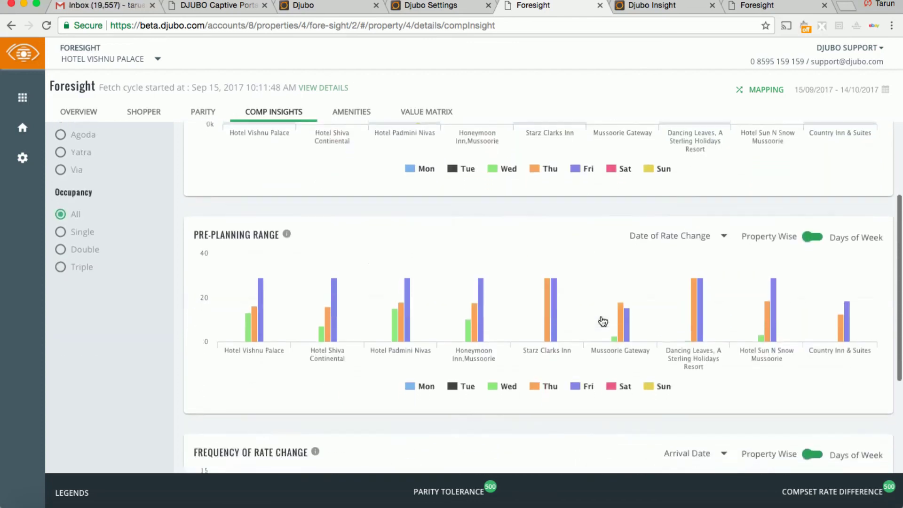
scroll(602, 321, down, 2)
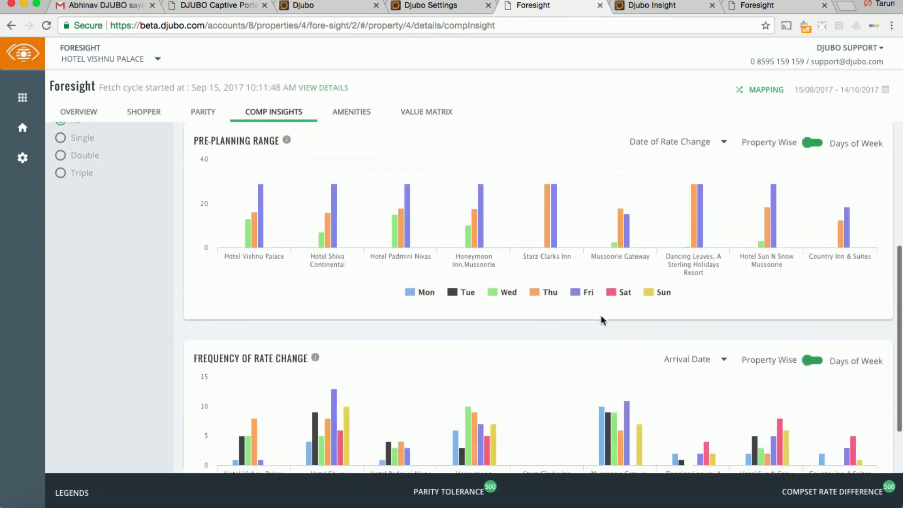
- Examine the Frequency of Rate Change chart by day of week for Starz Clarks Inn and Mussoorie Gateway
scroll(601, 318, down, 2)
mouse_move(591, 379)
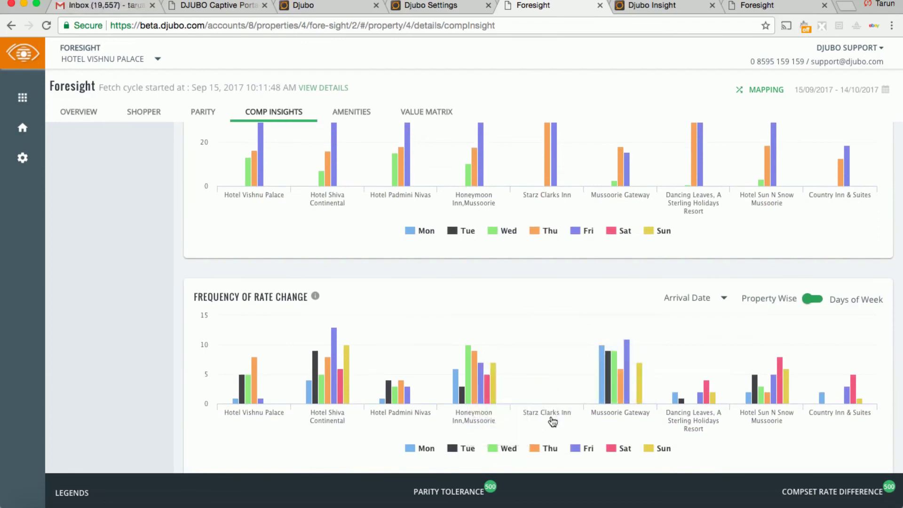
mouse_move(552, 391)
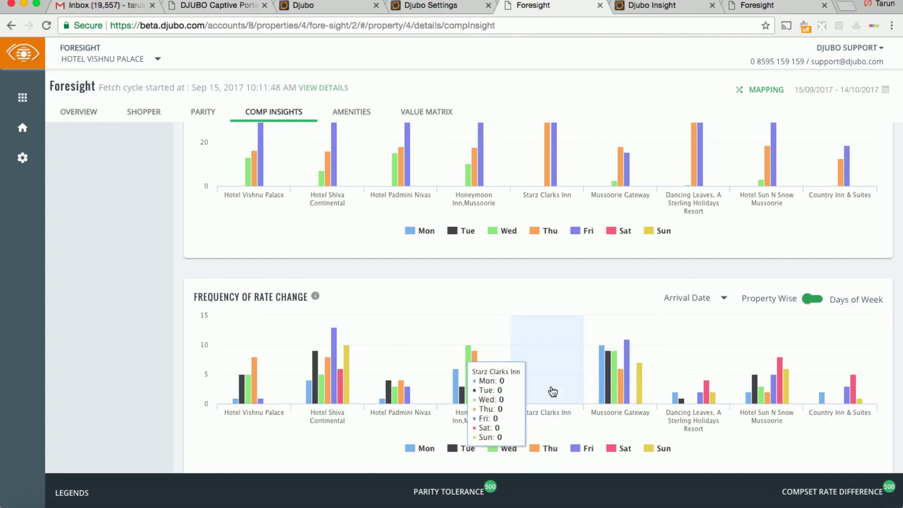
mouse_move(625, 396)
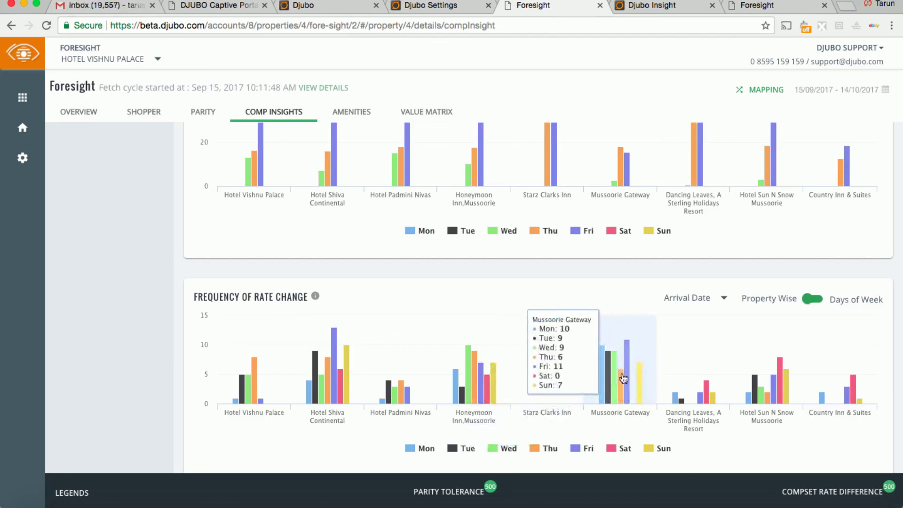
scroll(622, 377, up, 8)
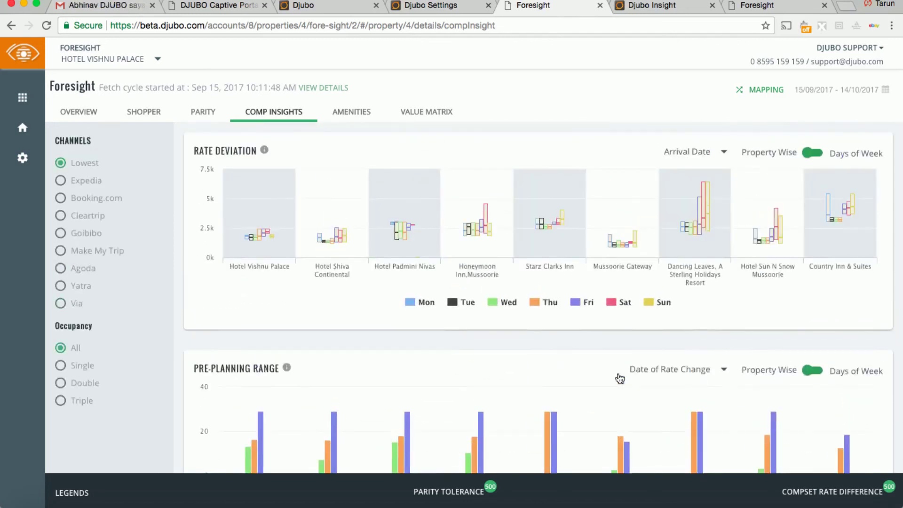
- Open the Amenities comparison and review which amenities Hotel Vishnu Palace and its competitors list, including the channels missing each one
click(358, 117)
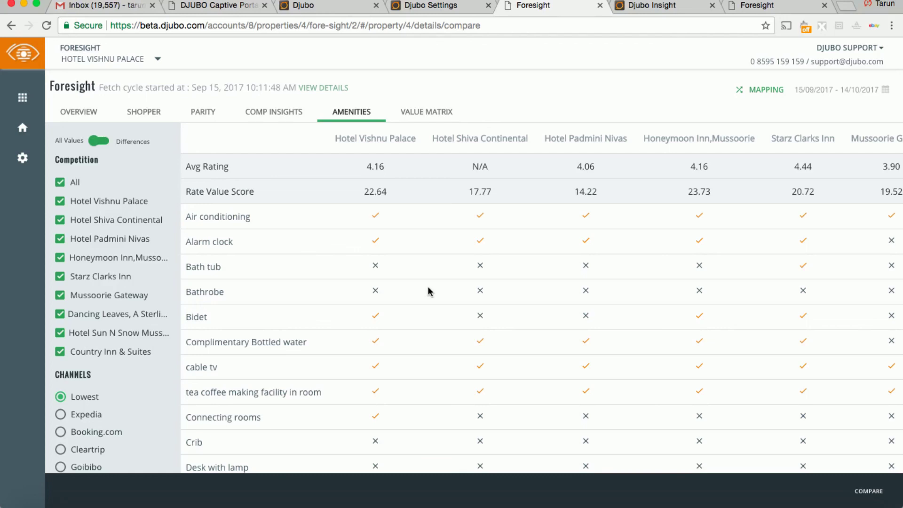
scroll(429, 292, down, 2)
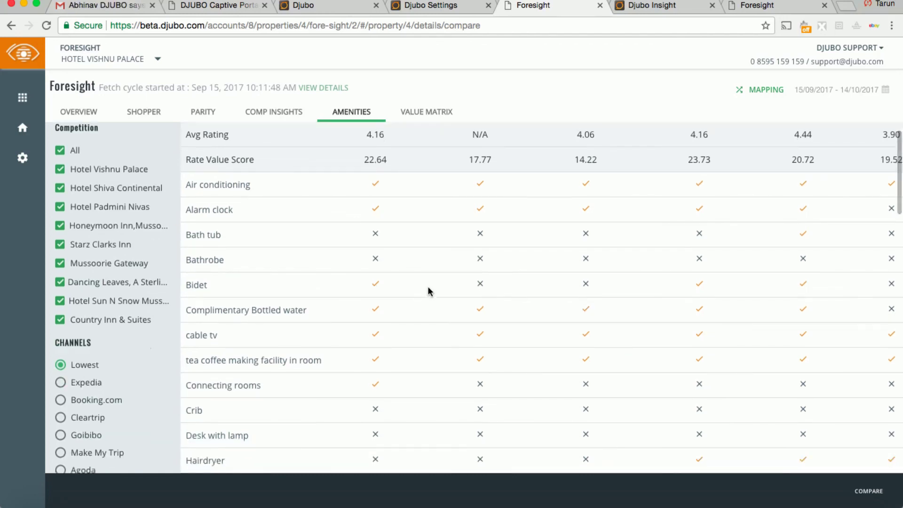
scroll(427, 285, down, 2)
scroll(427, 286, up, 4)
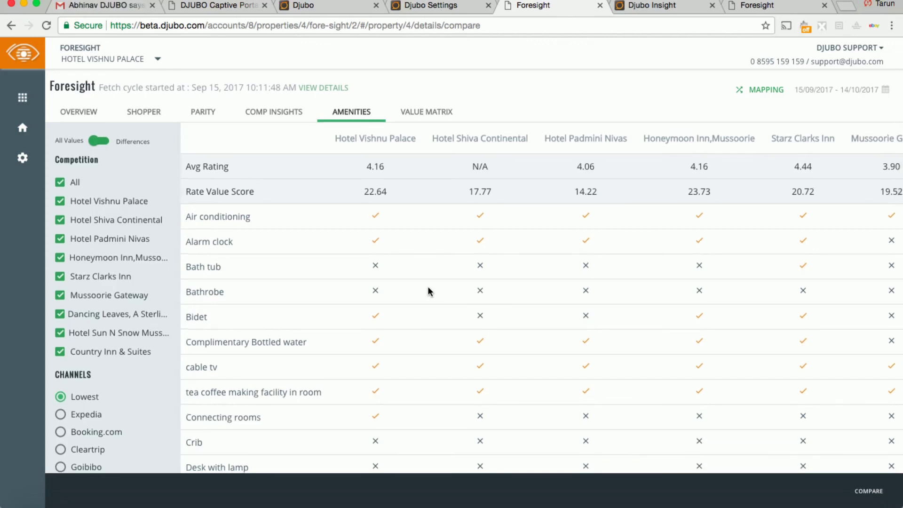
scroll(427, 290, down, 1)
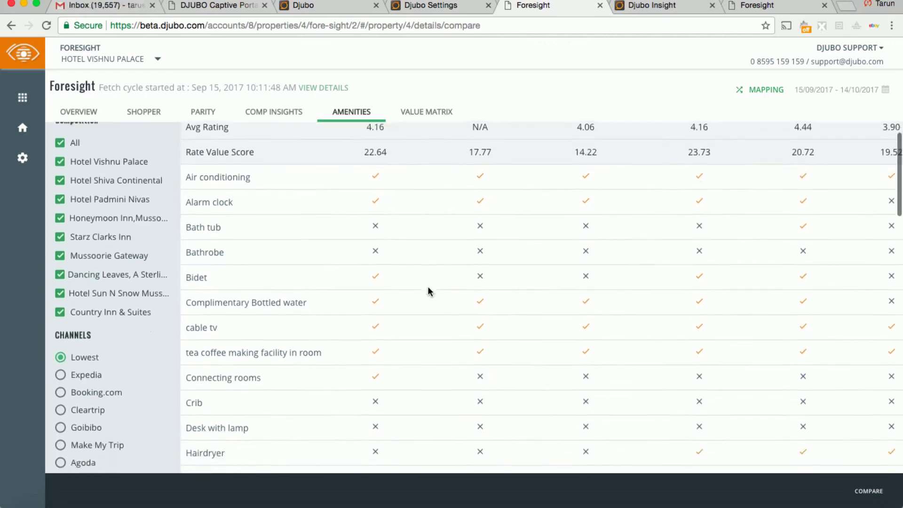
scroll(427, 289, up, 1)
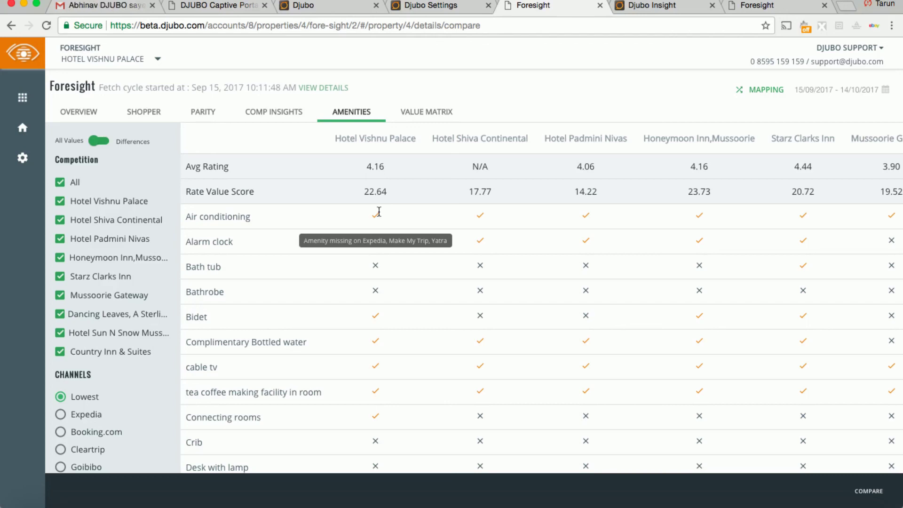
scroll(397, 333, down, 5)
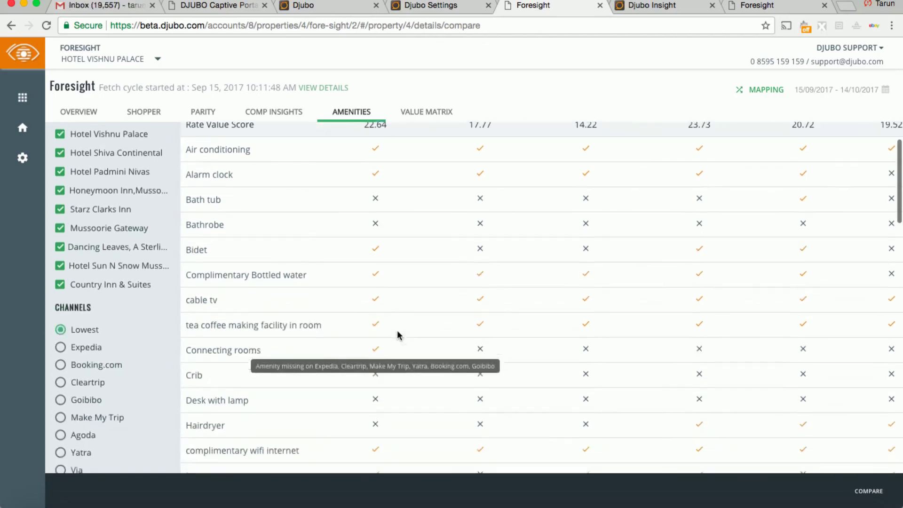
scroll(397, 335, down, 6)
scroll(397, 334, up, 8)
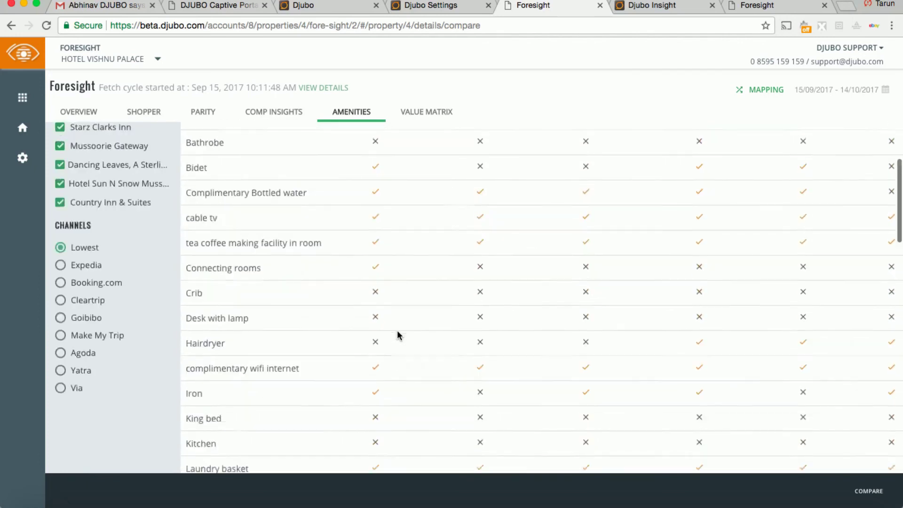
scroll(397, 334, up, 3)
scroll(397, 335, down, 3)
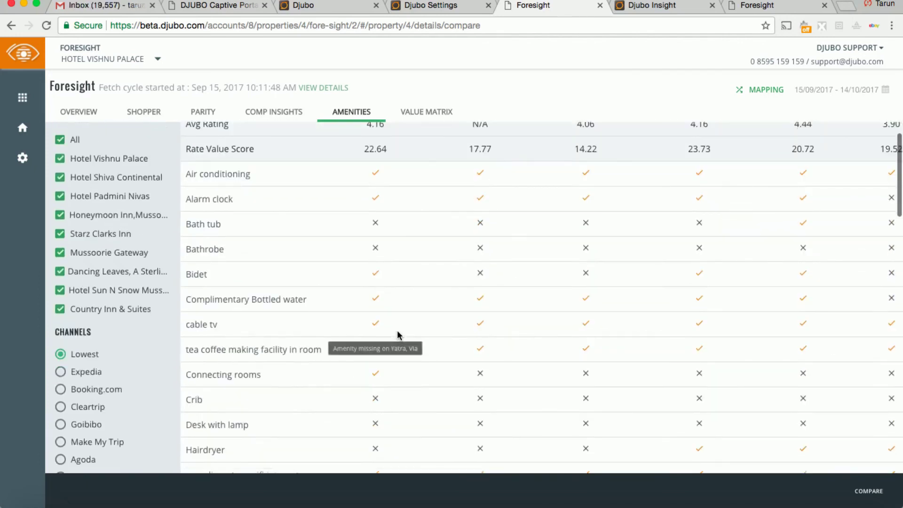
scroll(397, 334, down, 3)
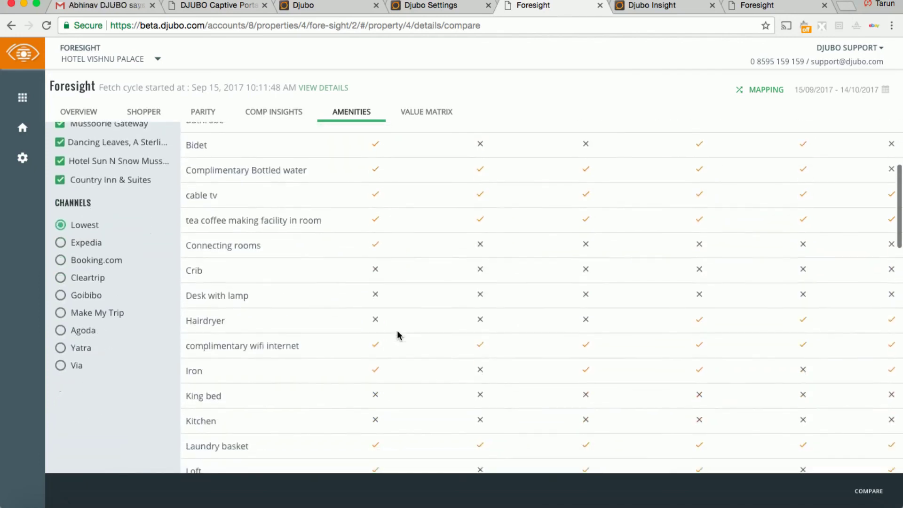
scroll(397, 335, down, 3)
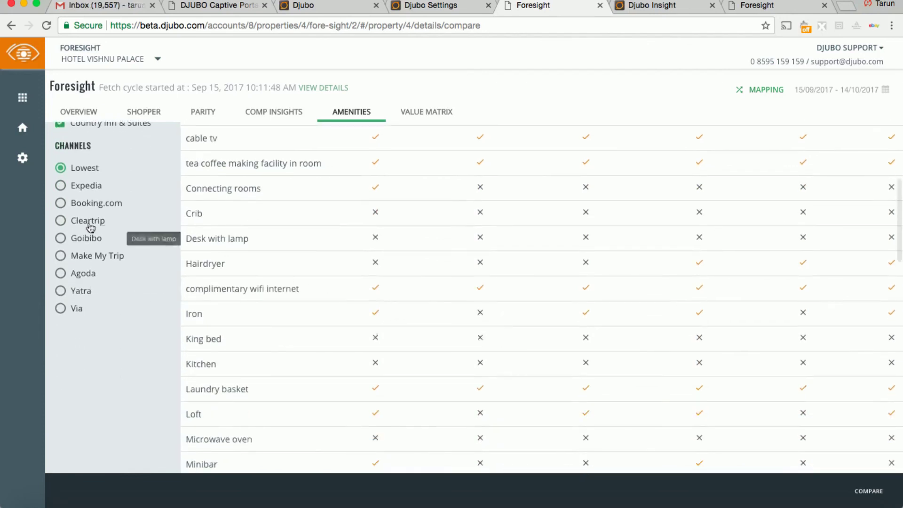
- Filter the amenities comparison by Booking.com and then Expedia, and check where air conditioning is missing for Honeymoon Inn and Hotel Vishnu Palace
click(89, 206)
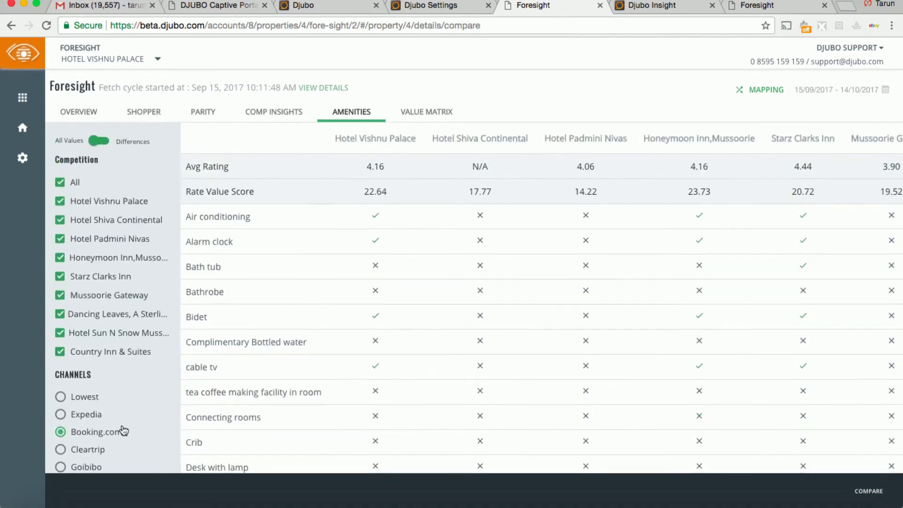
click(92, 417)
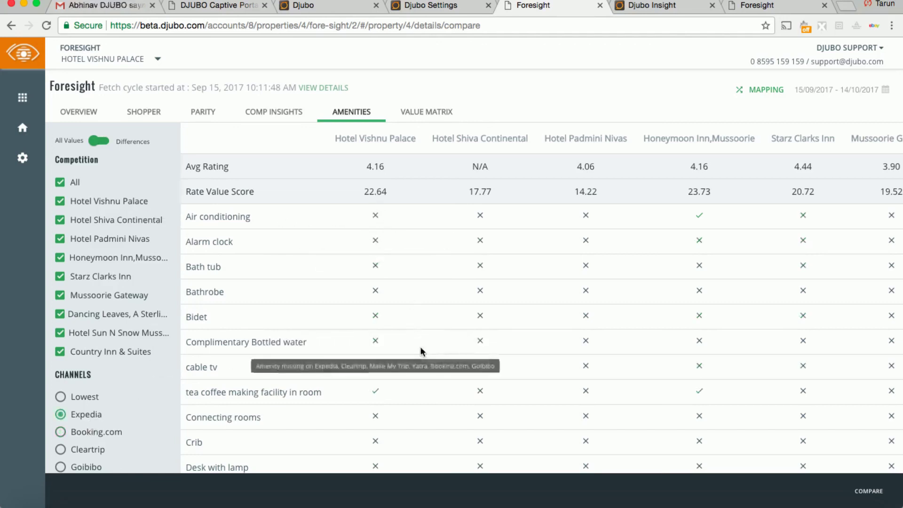
scroll(420, 350, down, 3)
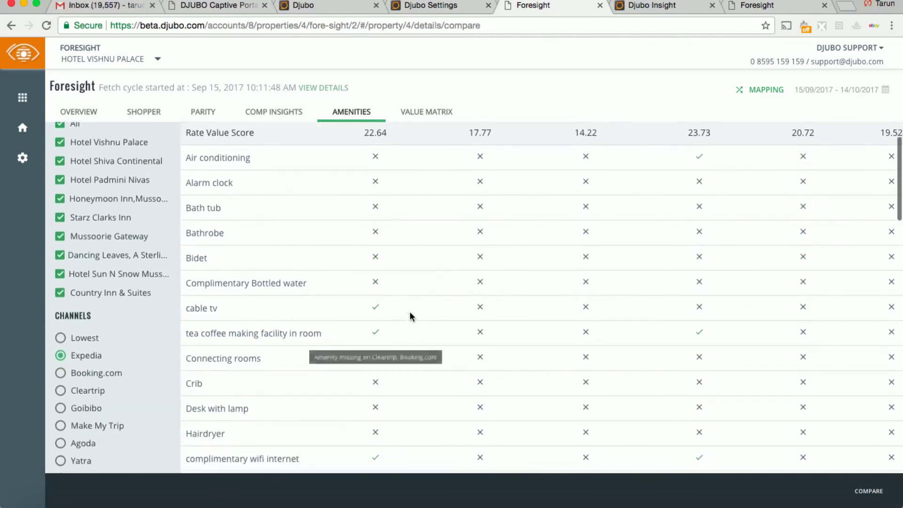
scroll(412, 315, down, 3)
scroll(410, 313, up, 5)
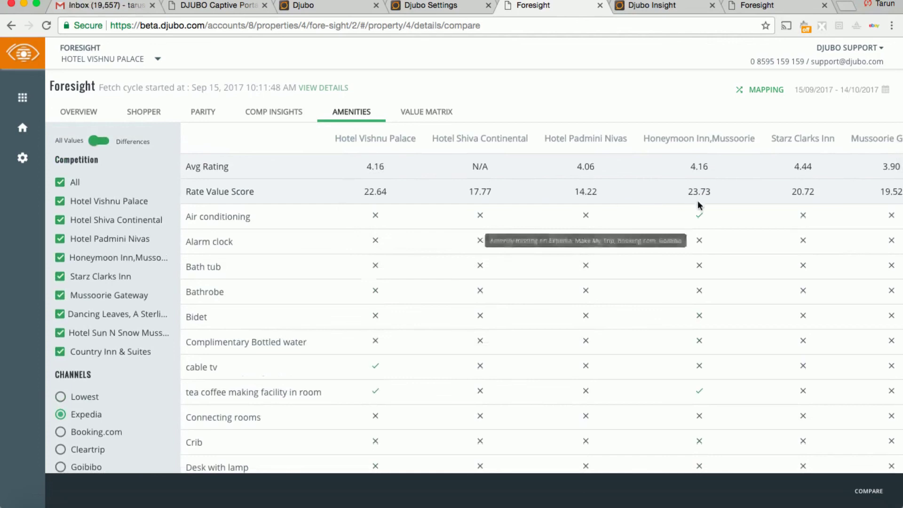
mouse_move(701, 210)
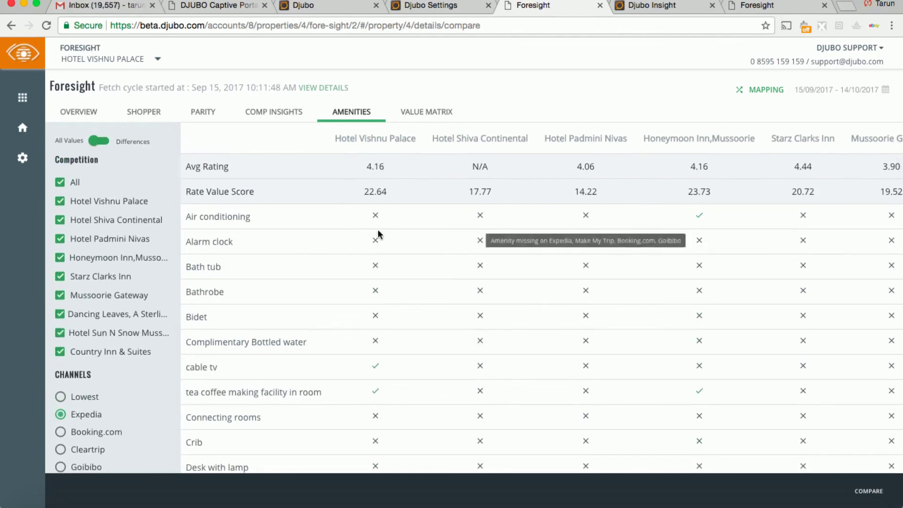
mouse_move(379, 217)
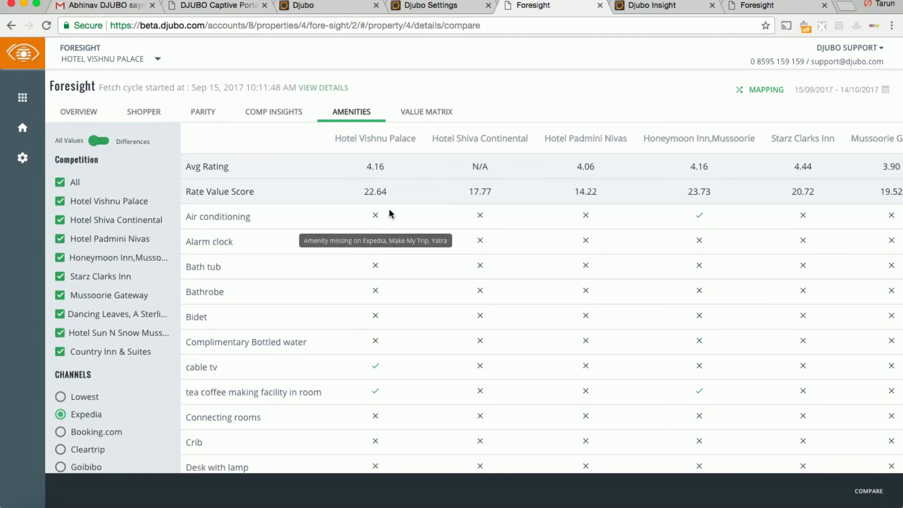
- Open the Rate Value Matrix and compare Hotel Vishnu Palace's average rate and value score with those of its competitors
click(429, 114)
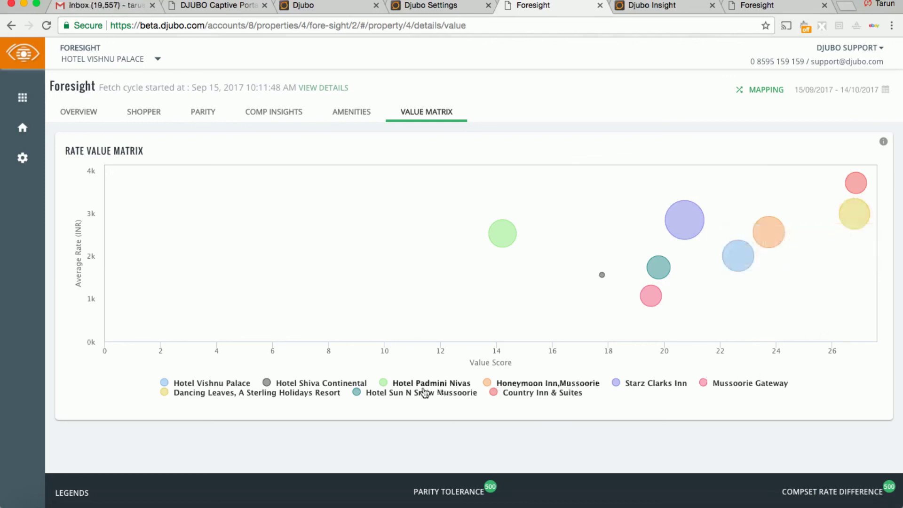
mouse_move(736, 261)
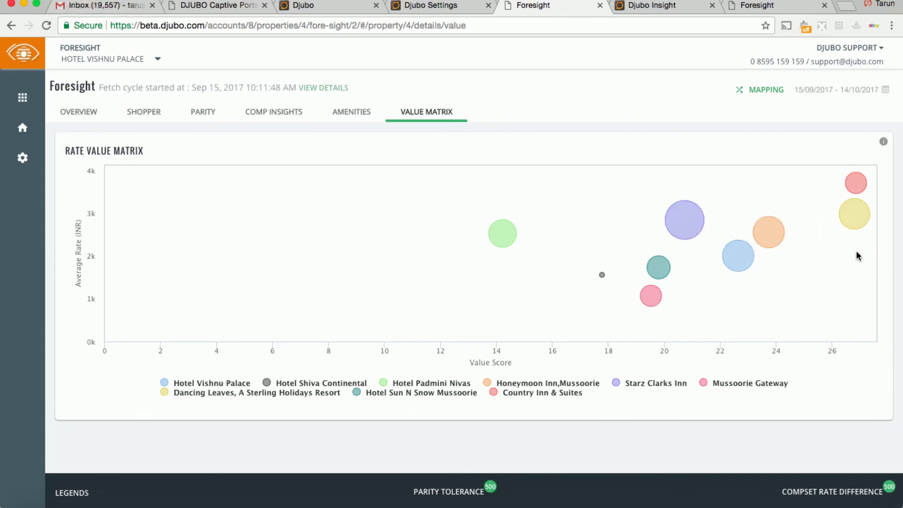
mouse_move(795, 237)
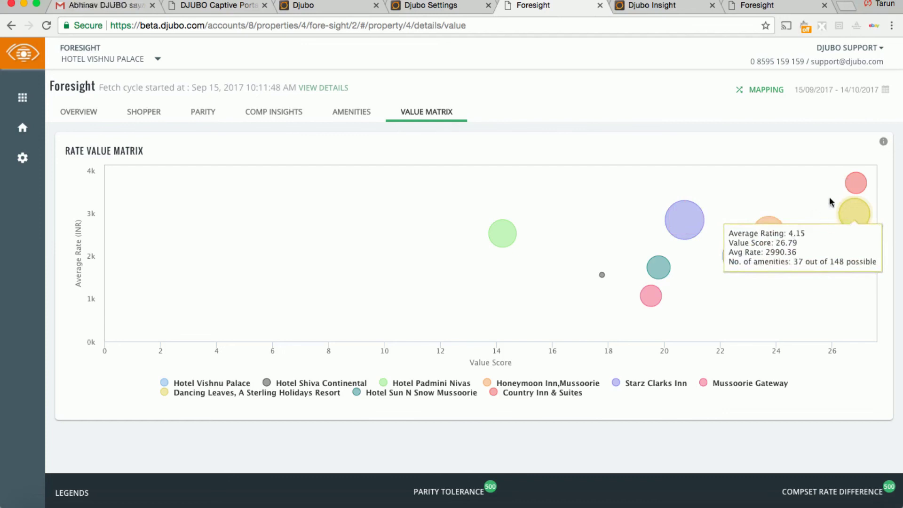
mouse_move(846, 190)
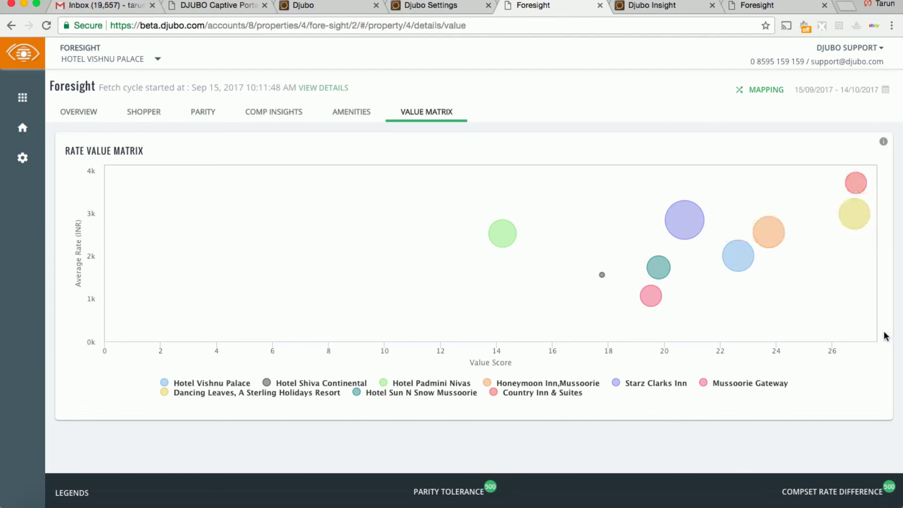
mouse_move(667, 282)
mouse_move(690, 225)
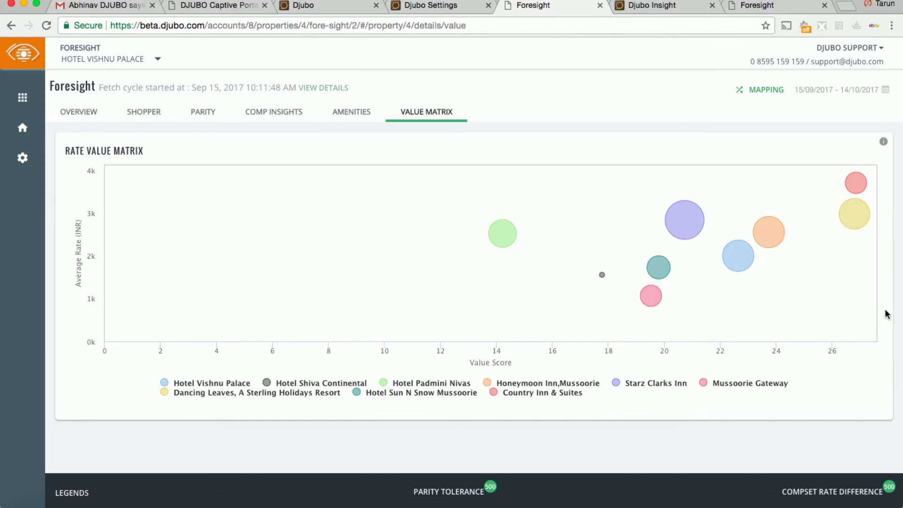
- Return to the Foresight overview and check the Rate Trend values for 1 October 2017
click(83, 114)
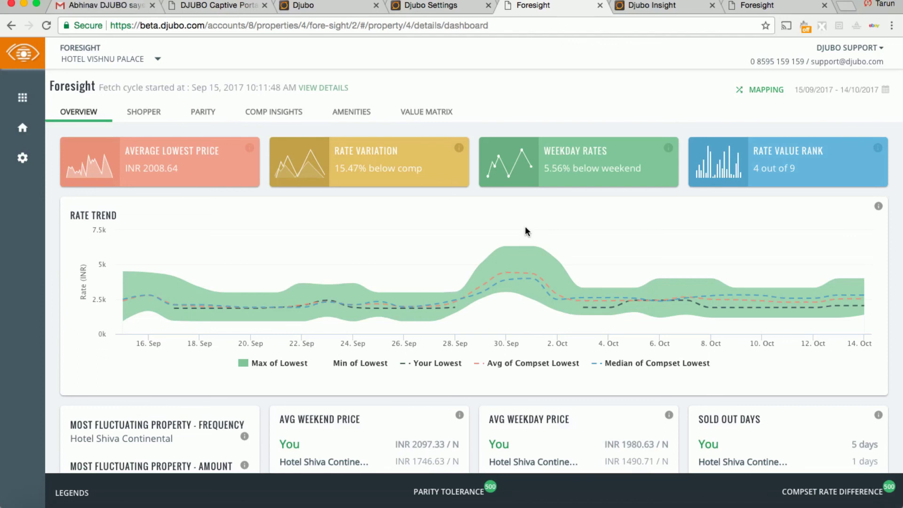
mouse_move(540, 256)
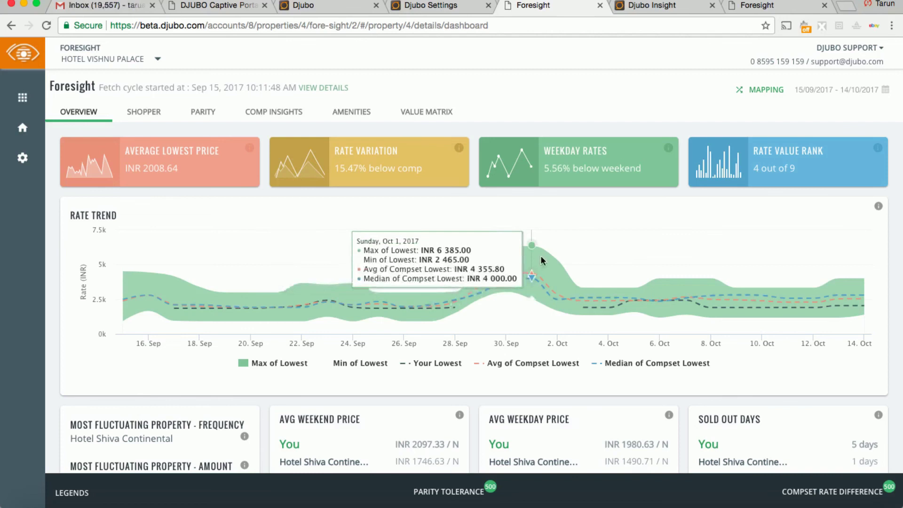